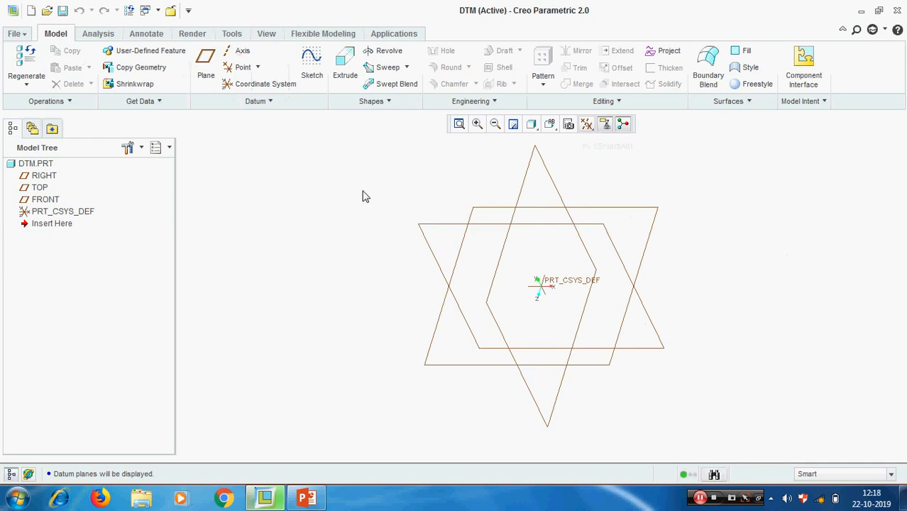
- Restore the default view orientation and highlight the default coordinate system at the origin
left_click(551, 125)
left_click(574, 157)
left_click(574, 285)
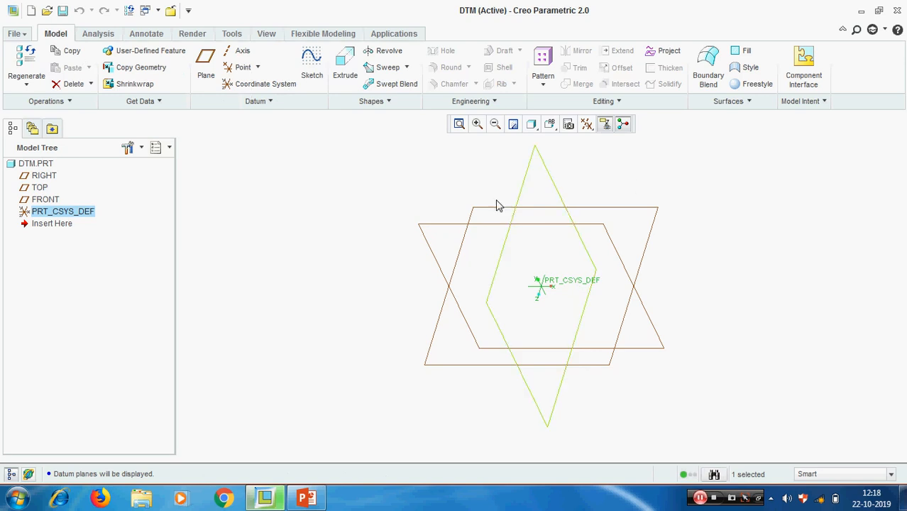
left_click(414, 182)
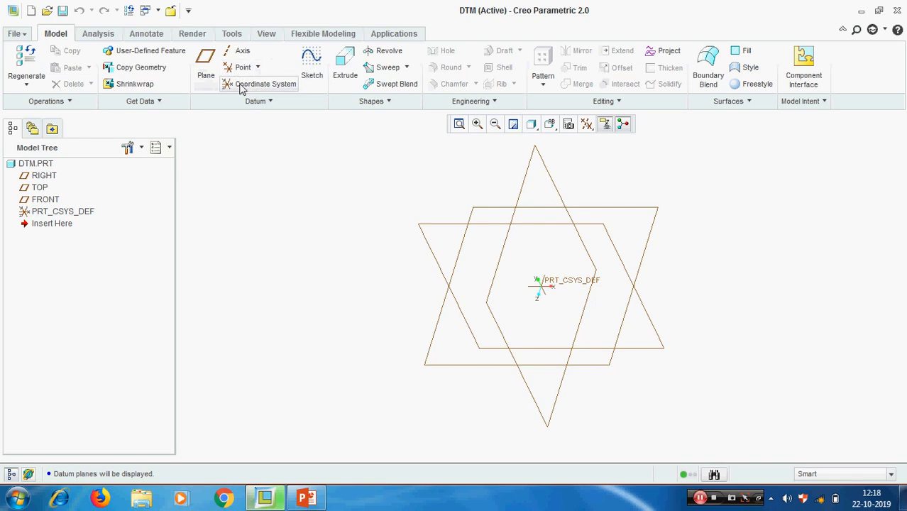
- Start a new datum coordinate system referenced to PRT_CSYS_DEF with the Cartesian offset type
left_click(241, 85)
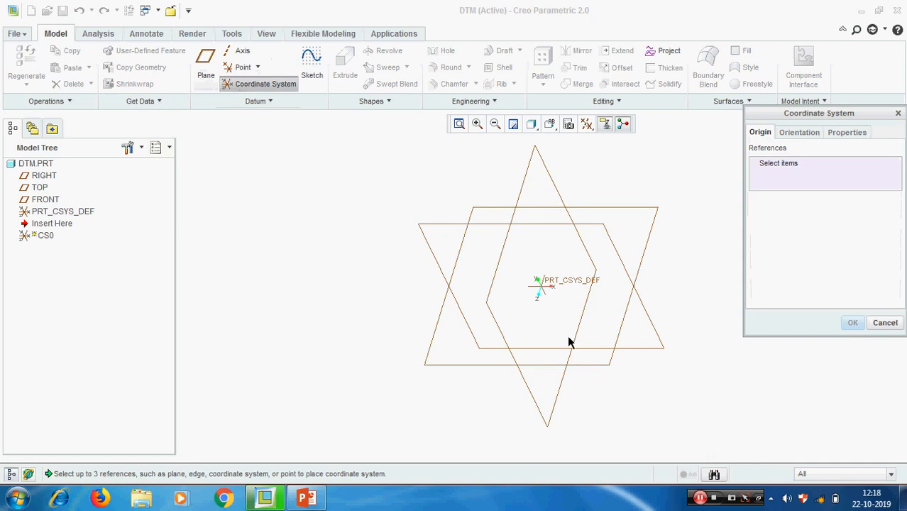
left_click(572, 283)
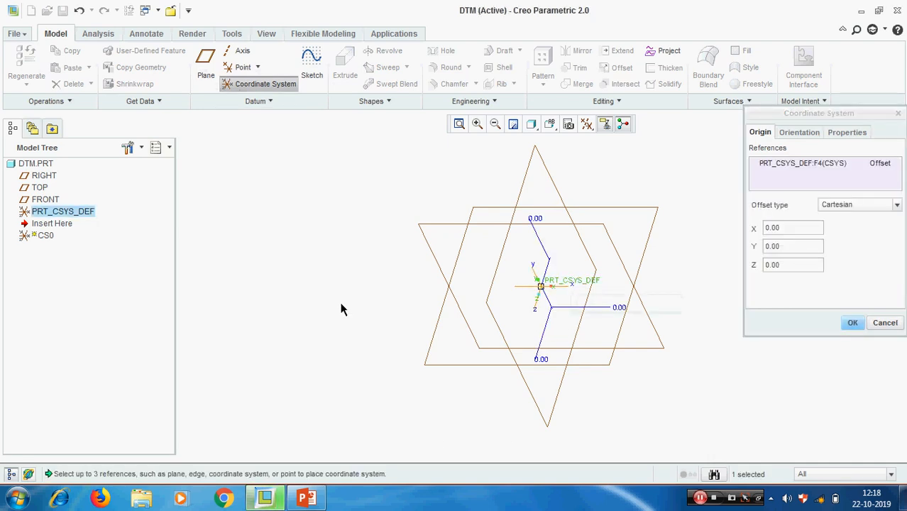
scroll(342, 308, "up", 2)
scroll(522, 308, "down", 2)
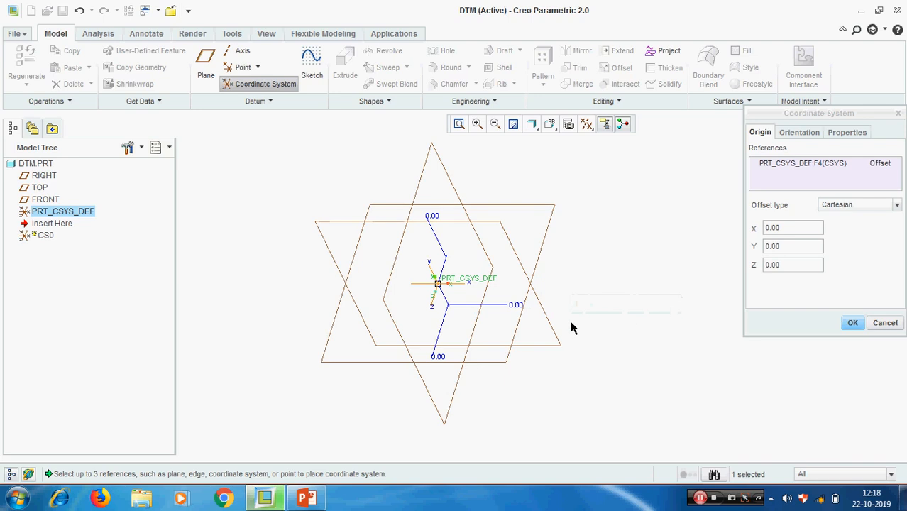
left_click(898, 206)
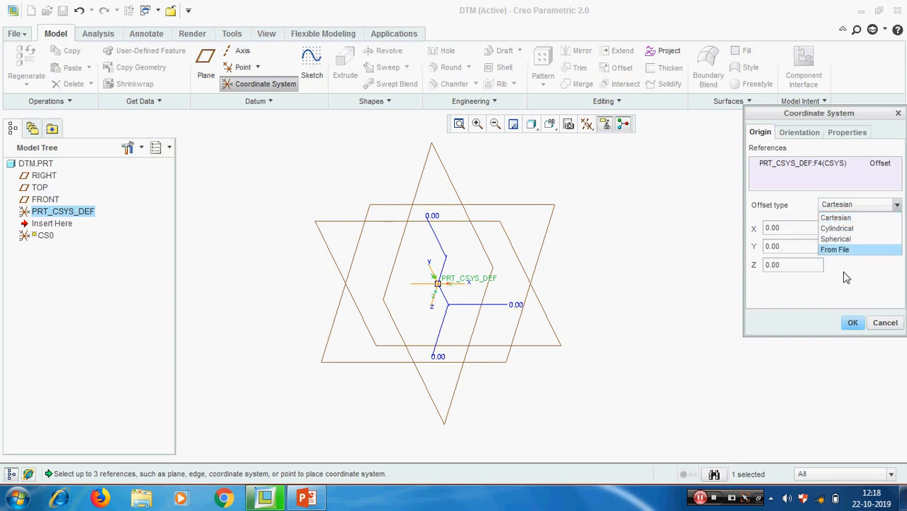
left_click(837, 219)
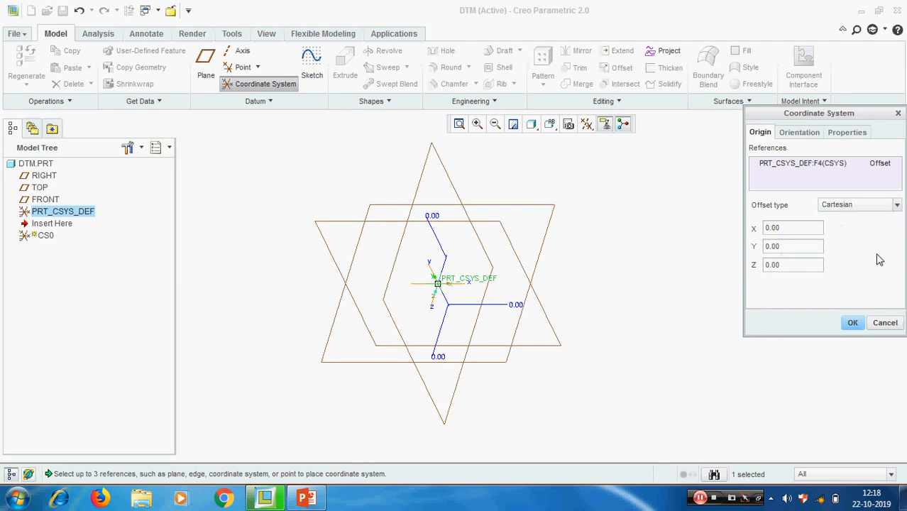
- Set the new coordinate system's X, Y and Z offsets to 100 each
double_click(790, 228)
type("10")
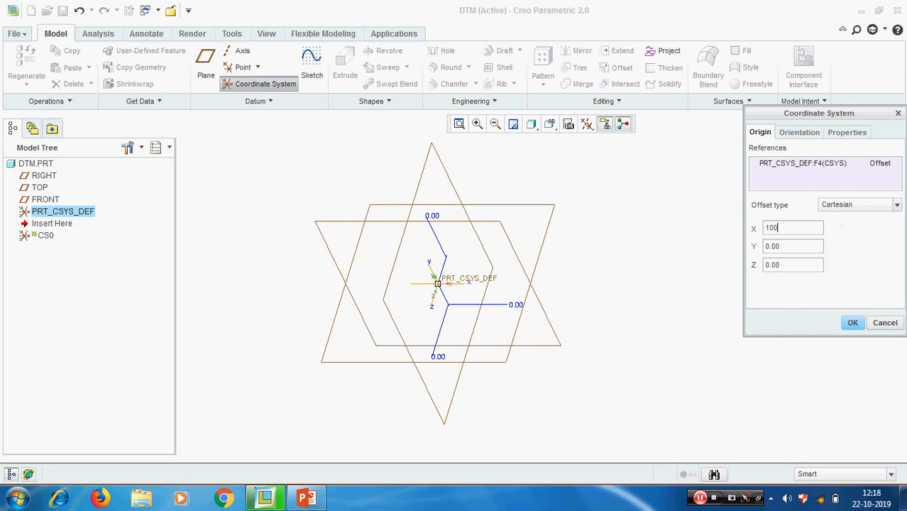
key("Return")
double_click(791, 247)
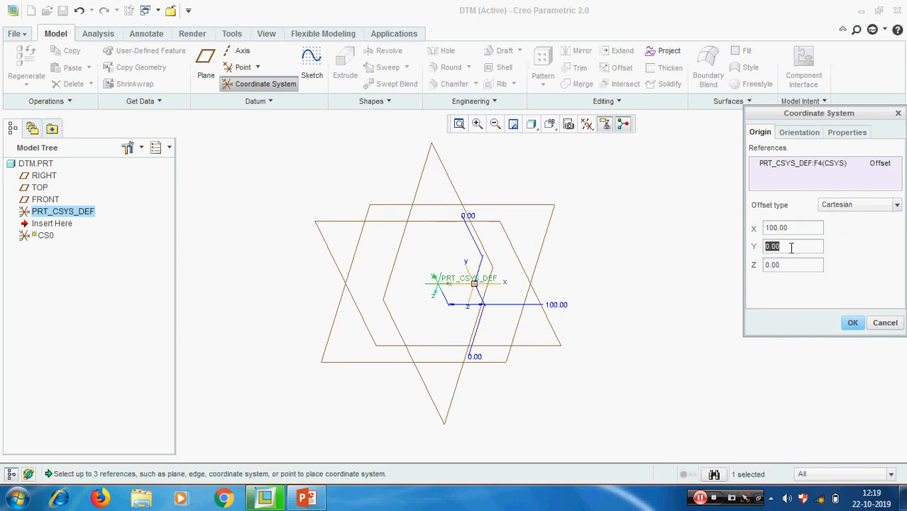
type("10")
key("Return")
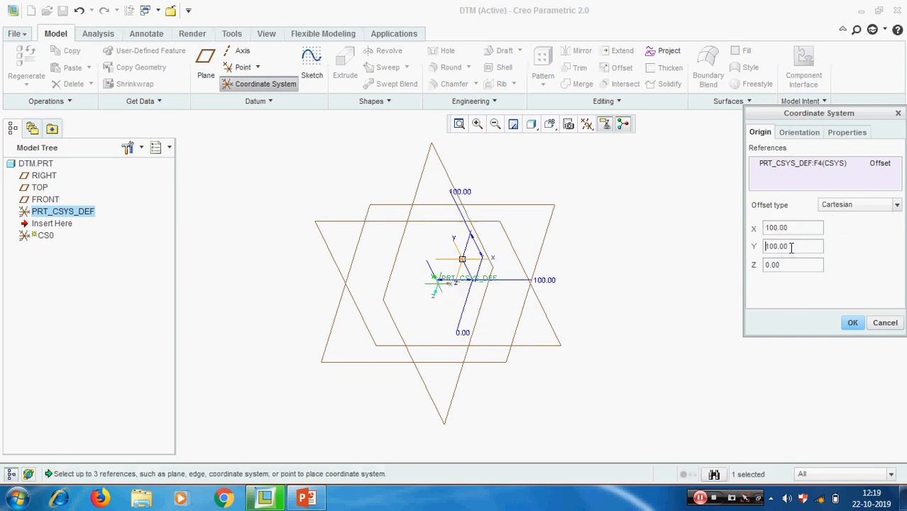
double_click(790, 265)
type("100")
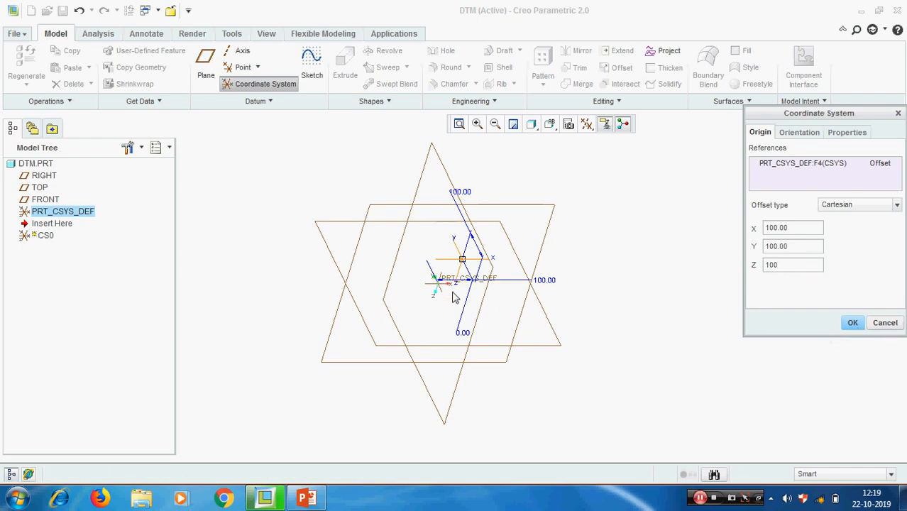
scroll(445, 292, "down", 1)
scroll(444, 299, "down", 2)
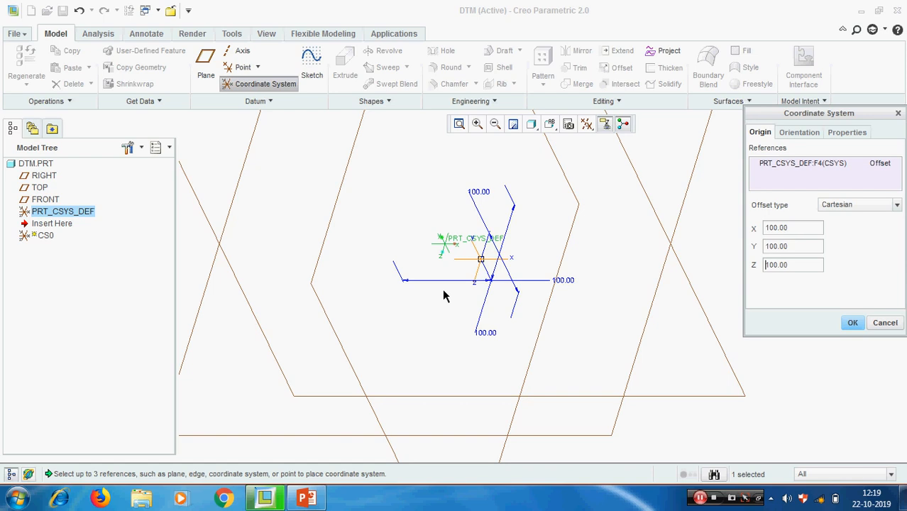
- Check the orientation settings of the offset coordinate system and create it
left_click(799, 133)
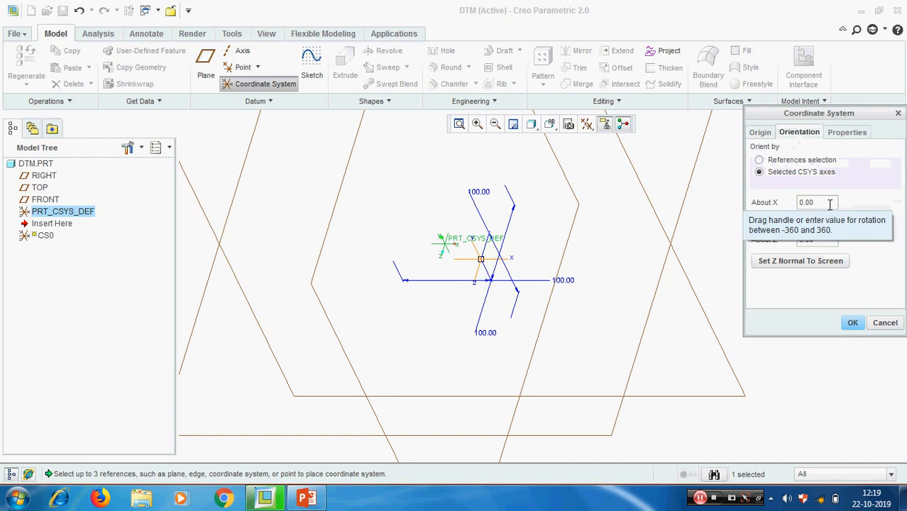
left_click(763, 136)
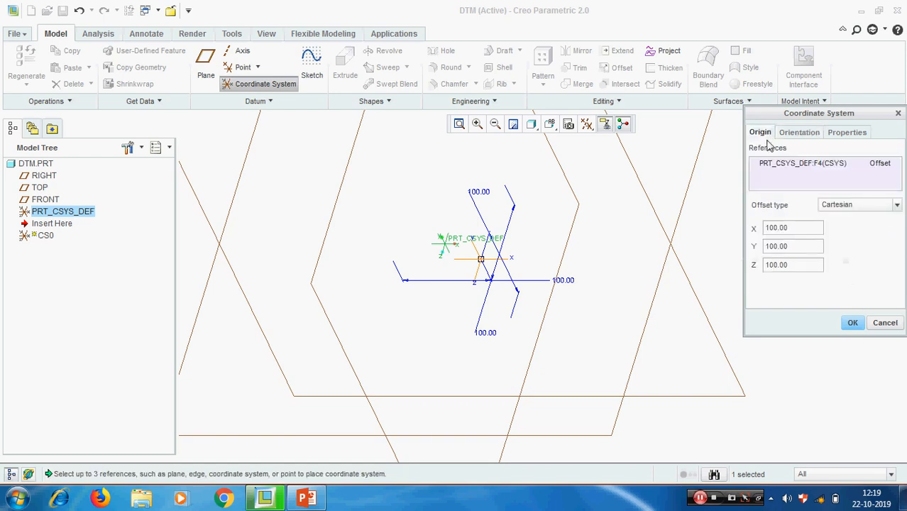
left_click(853, 322)
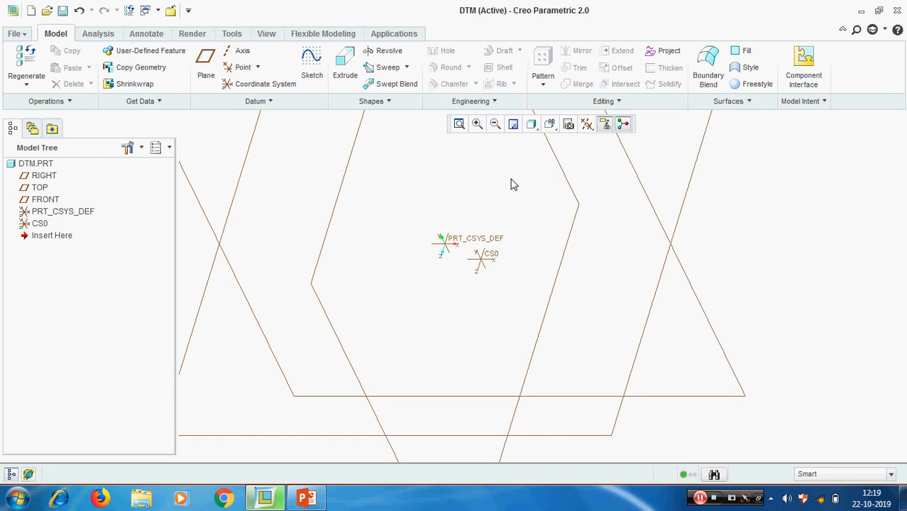
- Display the offset dimensions of CS0, examine them from another angle, and restore the default view orientation
scroll(428, 280, "down", 3)
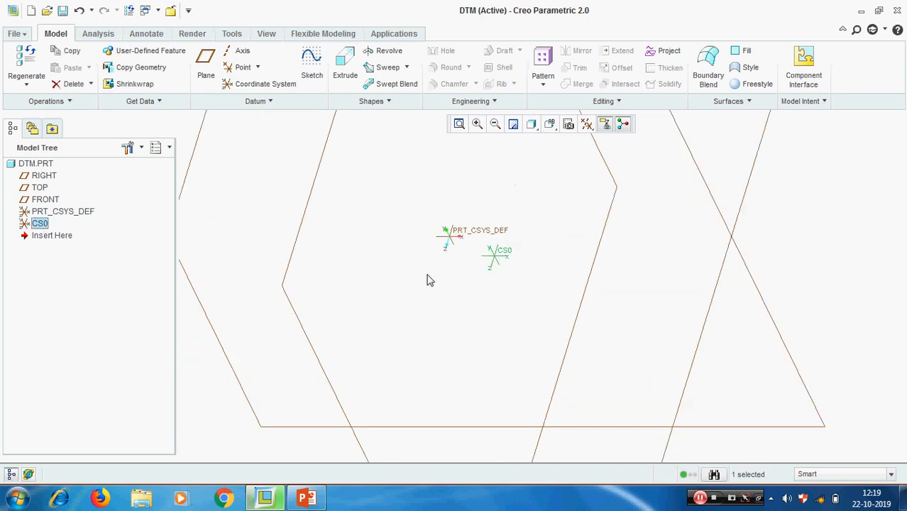
left_click(500, 211)
left_click(458, 328)
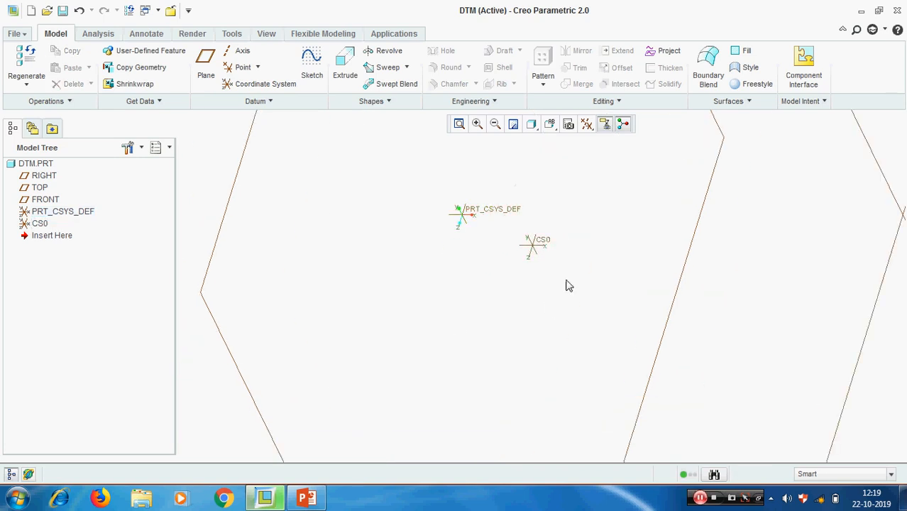
left_click(545, 245)
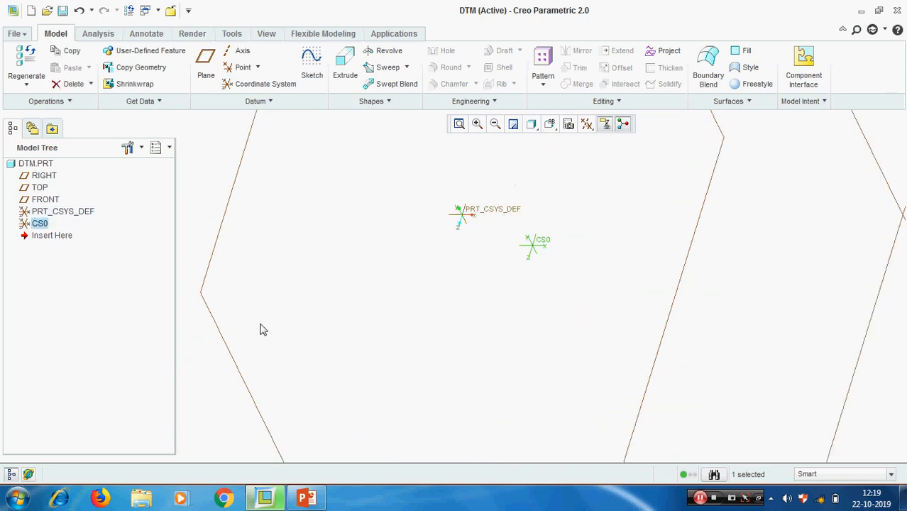
right_click(37, 224)
left_click(74, 308)
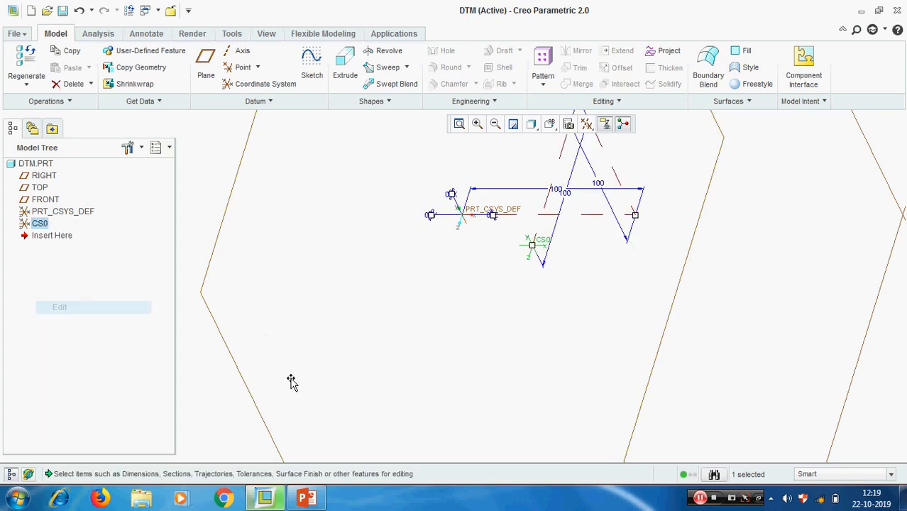
middle_click_drag(624, 349, 660, 358)
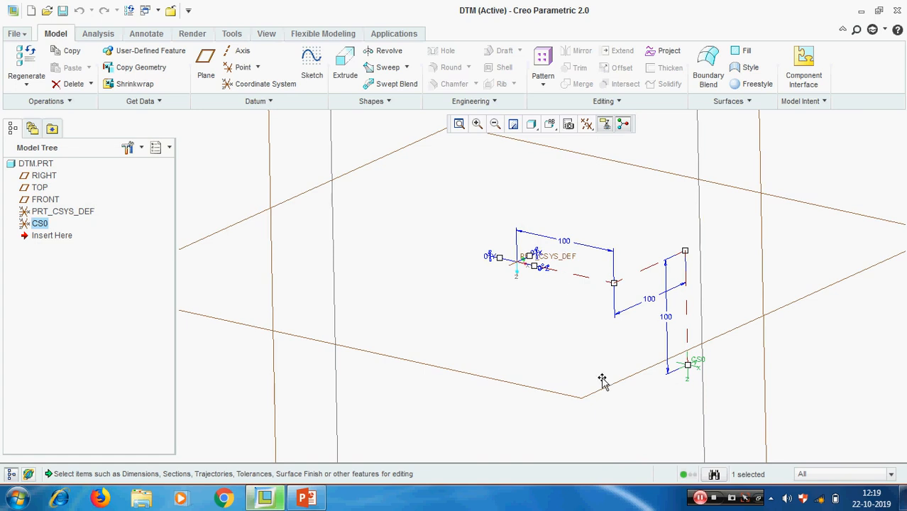
double_click(815, 379)
left_click(551, 126)
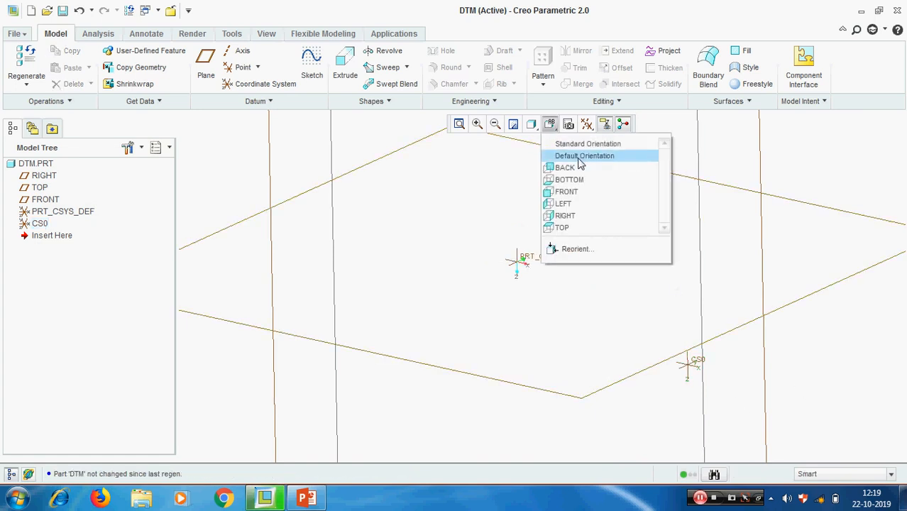
left_click(576, 157)
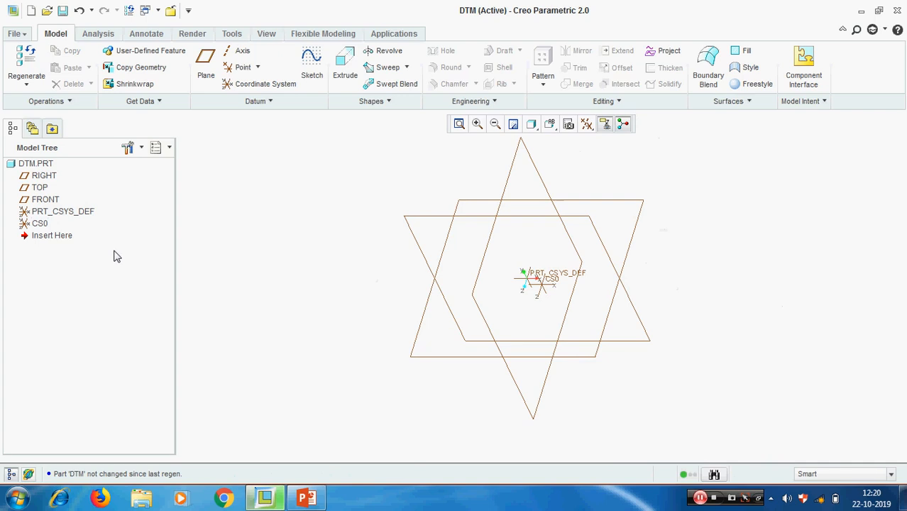
- Delete the coordinate system CS0 from the part
left_click(40, 225)
right_click(40, 226)
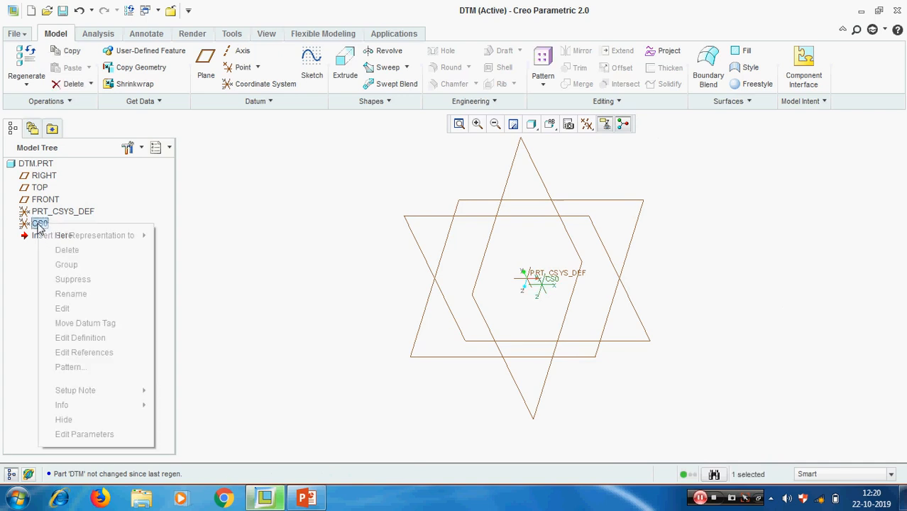
left_click(80, 253)
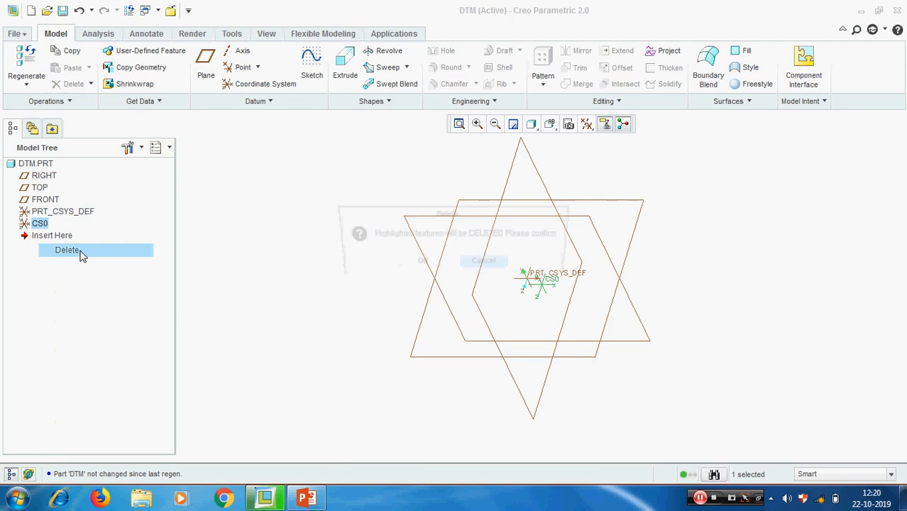
left_click(418, 264)
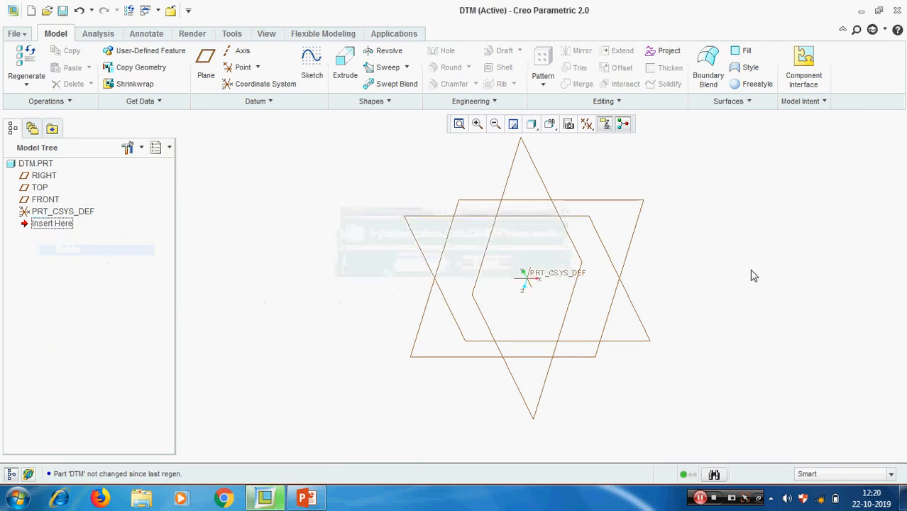
- Start another datum coordinate system referenced to PRT_CSYS_DEF with the Cylindrical offset type
scroll(750, 272, "down", 1)
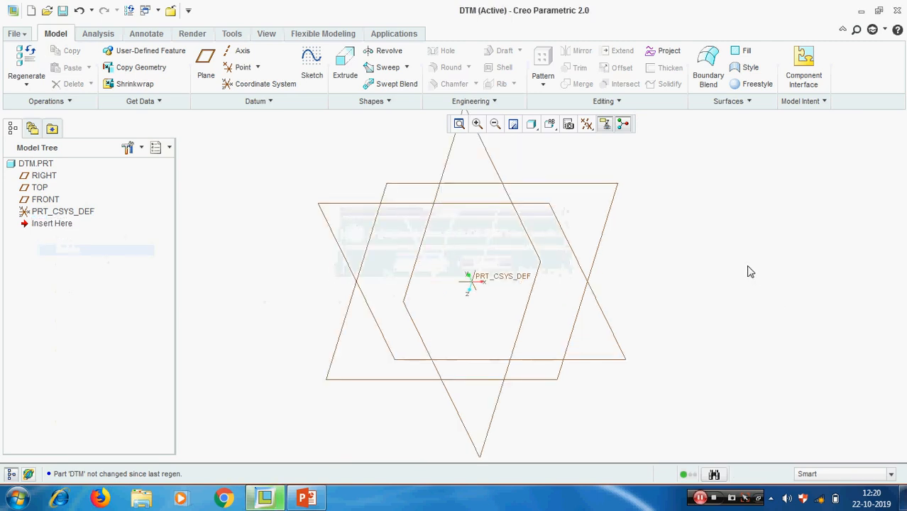
left_click(245, 87)
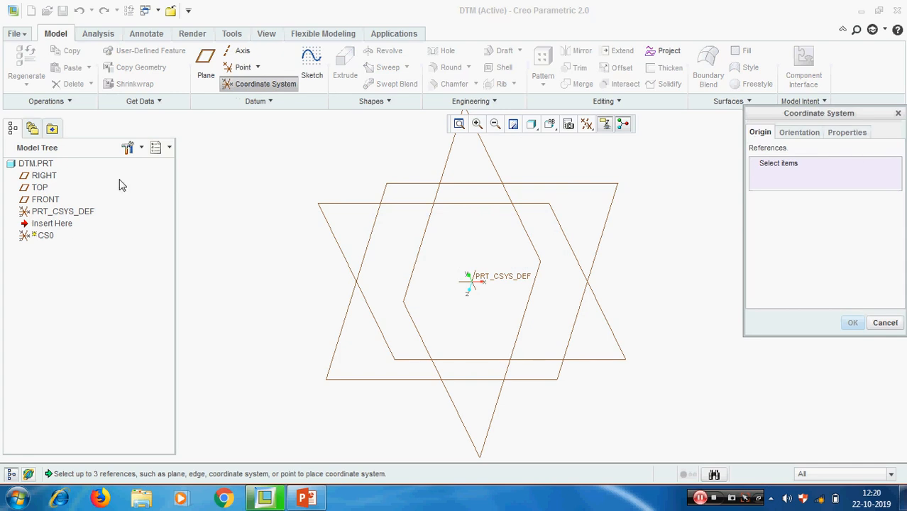
left_click(47, 213)
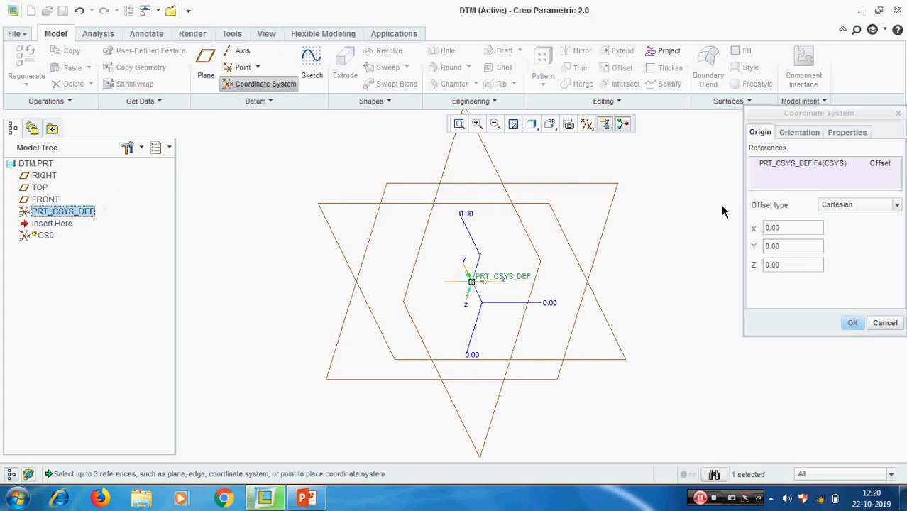
left_click(898, 206)
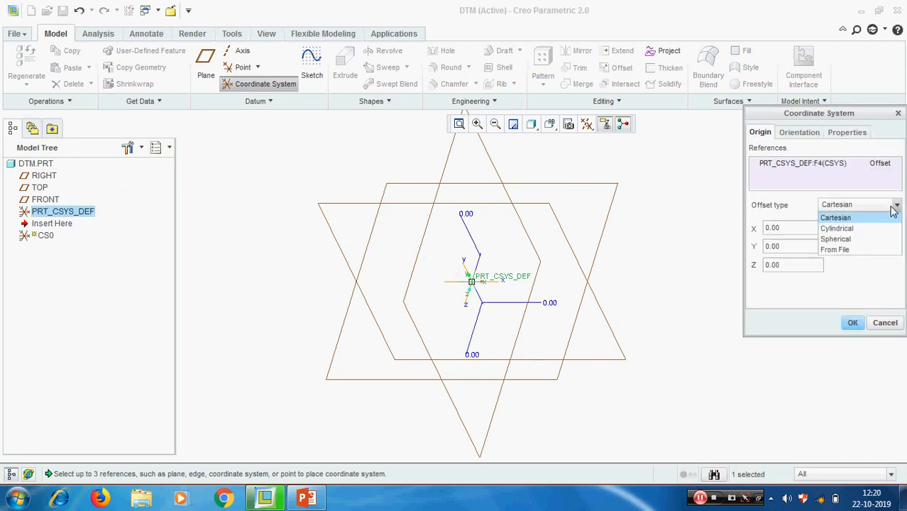
left_click(854, 226)
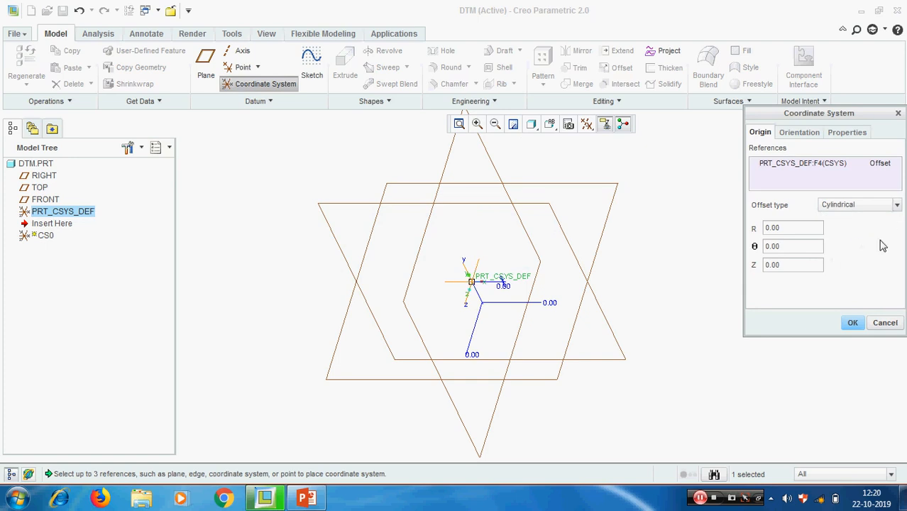
- Set the cylindrical offset's radius R to 100 and its Z distance to 50
double_click(787, 226)
type("10")
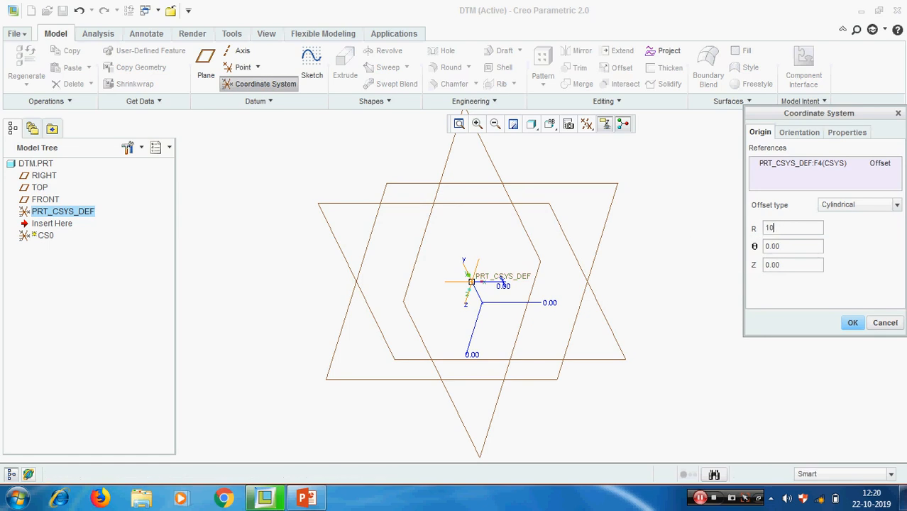
type("0")
key("Return")
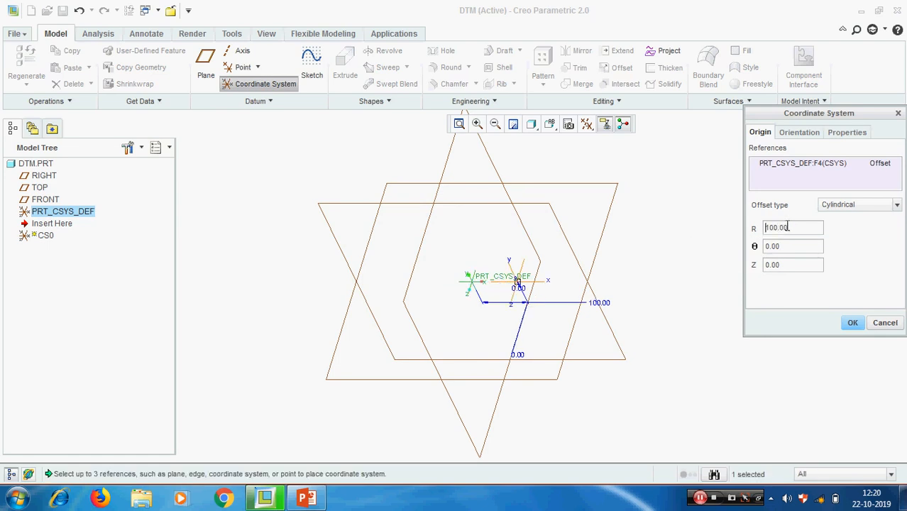
left_click(794, 266)
type("50")
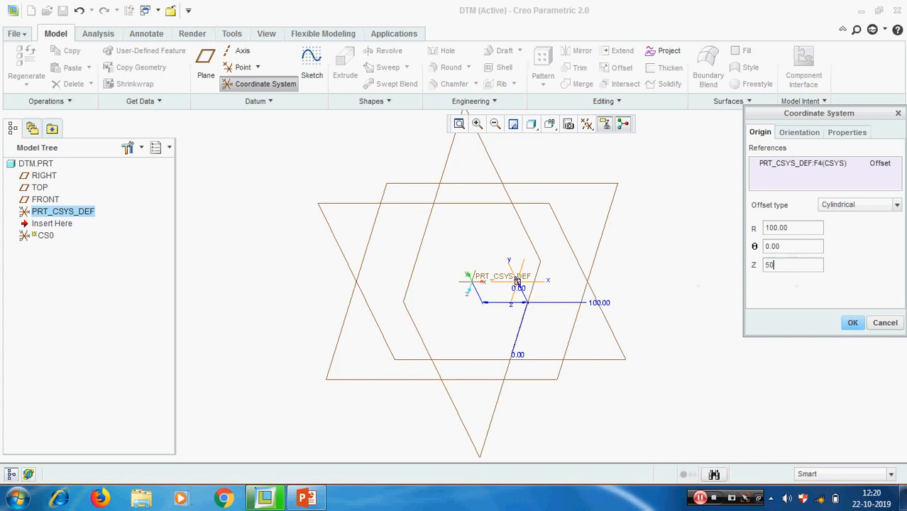
key("Return")
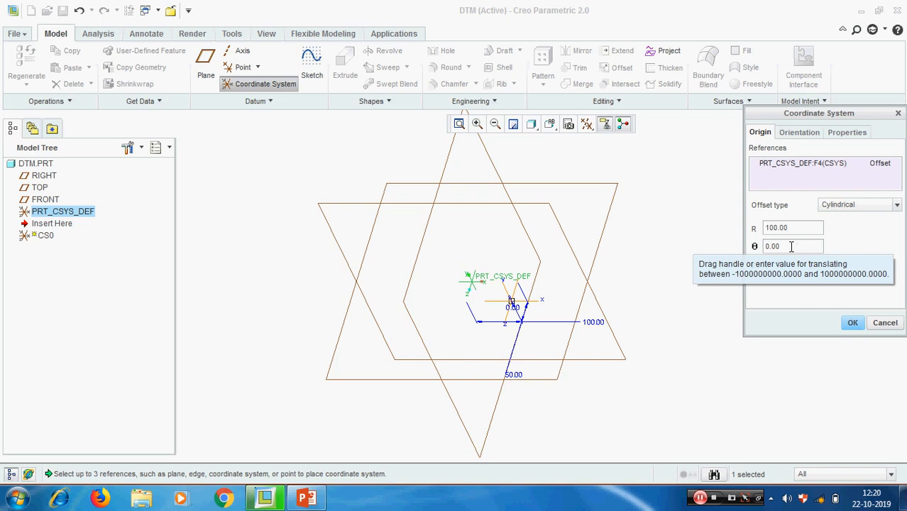
- Set the cylindrical offset's angle θ to 45 and create the coordinate system, checking it from another angle
double_click(792, 247)
double_click(791, 246)
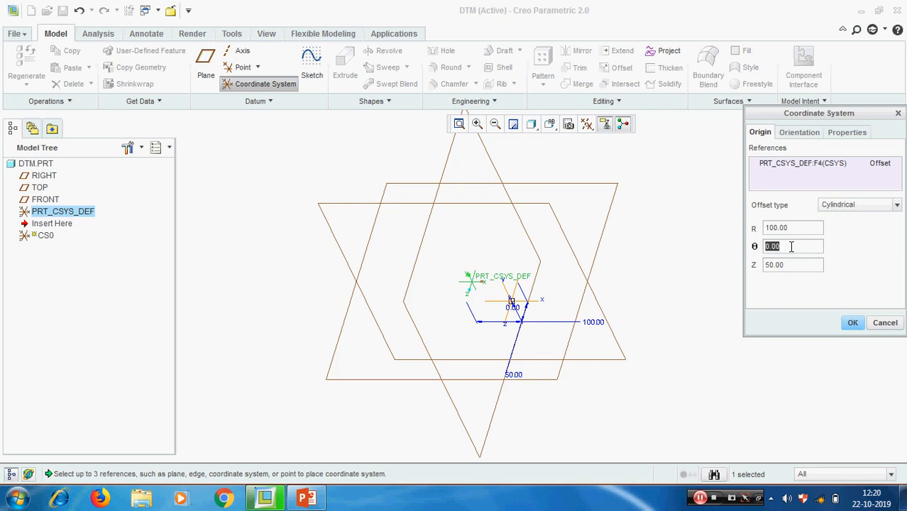
type("45")
key("Return")
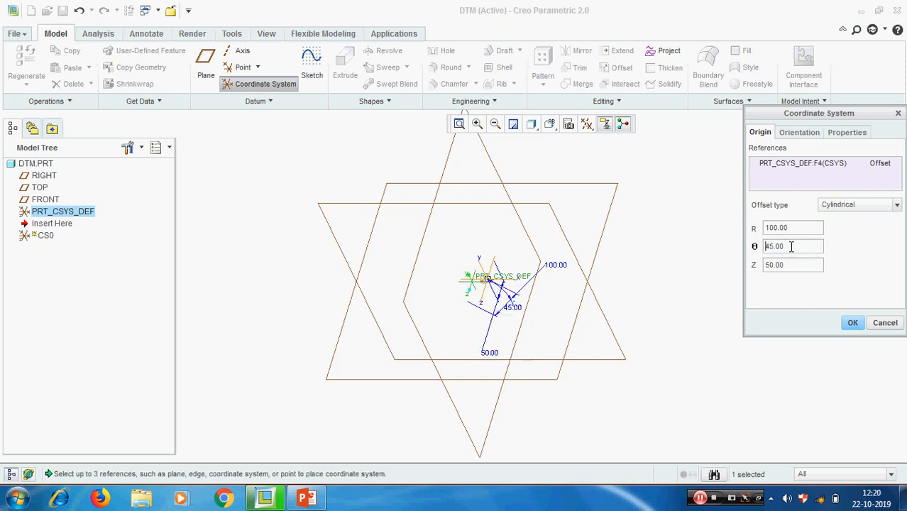
middle_click_drag(572, 350, 620, 297)
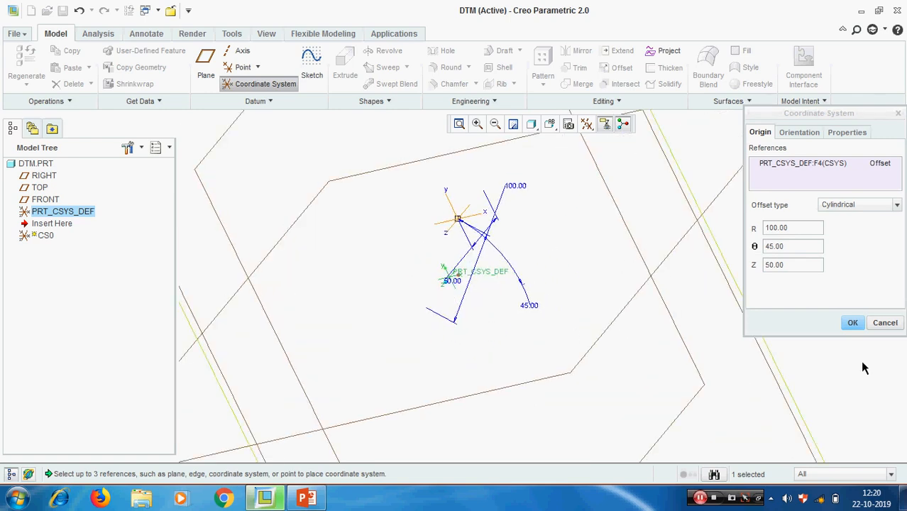
left_click(853, 323)
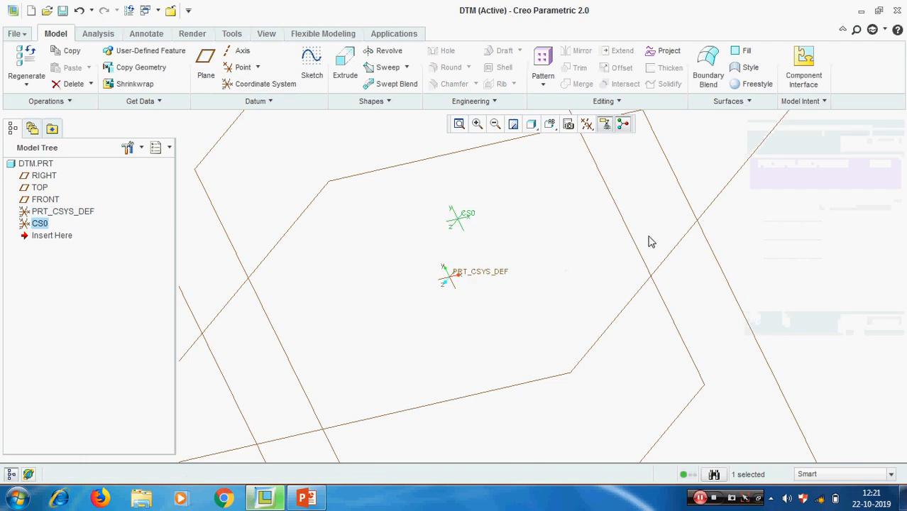
left_click(624, 244)
middle_click_drag(624, 244, 667, 268)
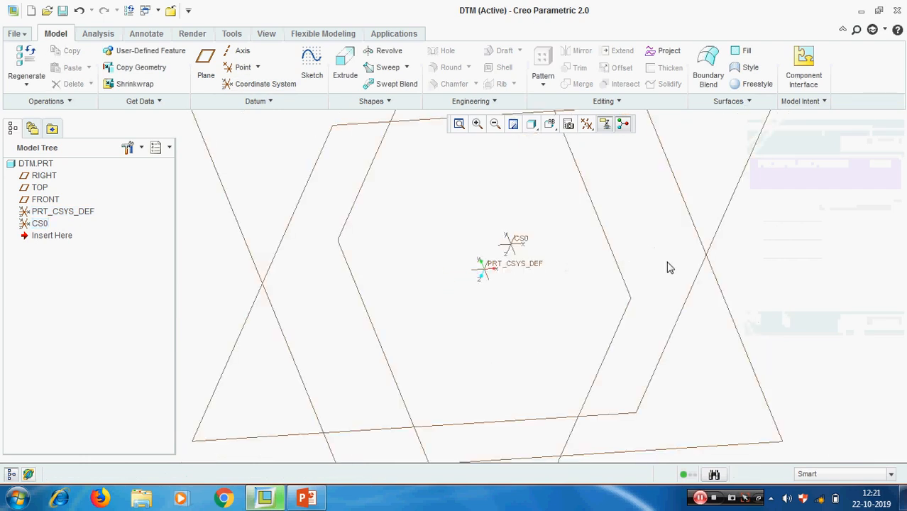
- Delete the coordinate system CS0 from the part and restore the default view orientation
right_click(40, 225)
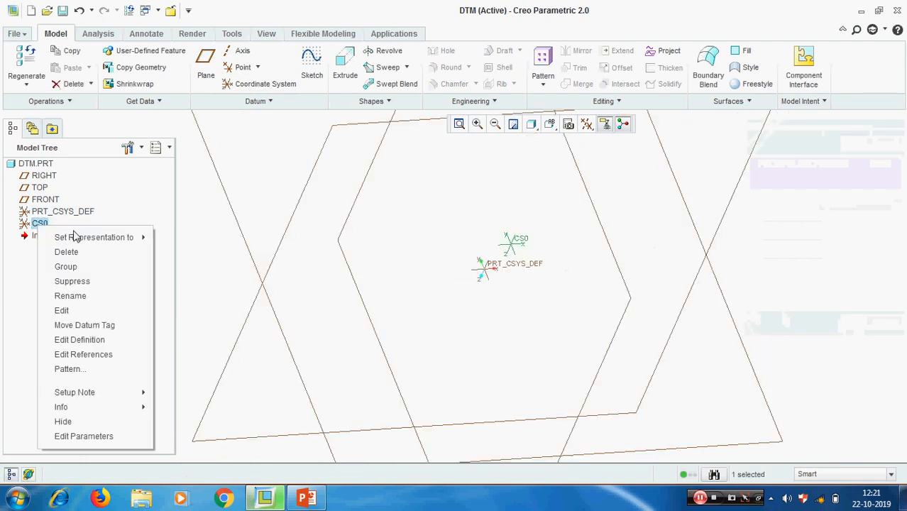
left_click(78, 253)
left_click(423, 263)
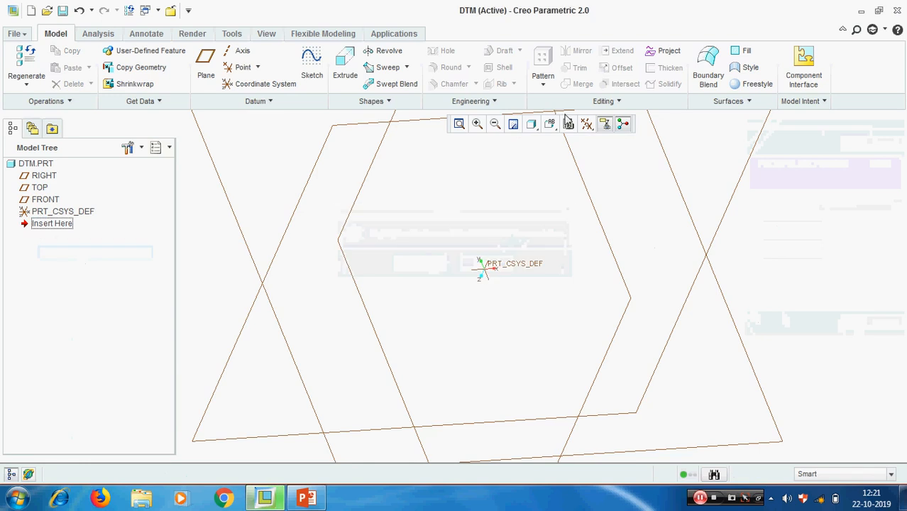
left_click(550, 124)
left_click(566, 156)
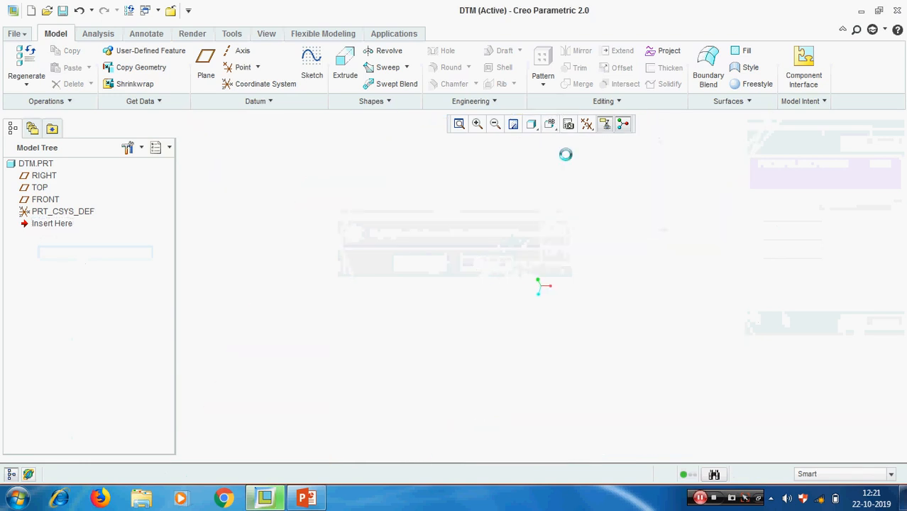
left_click(240, 86)
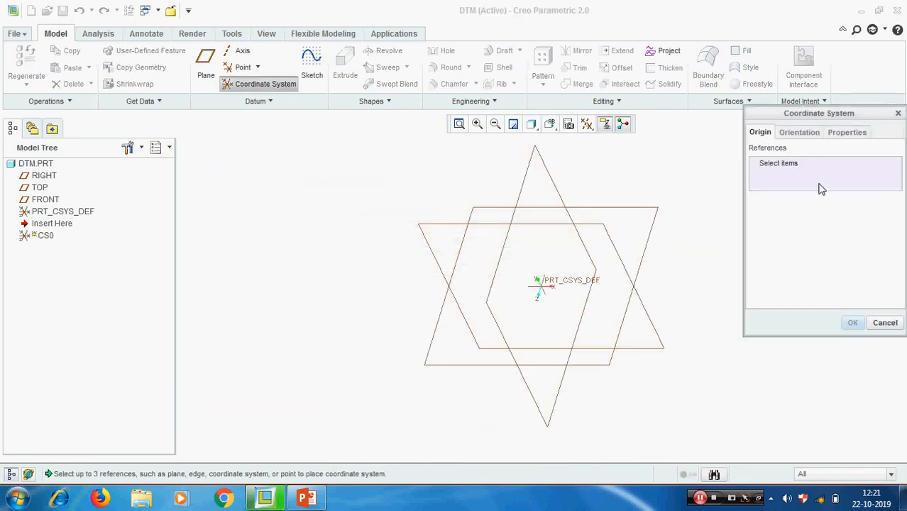
left_click(62, 213)
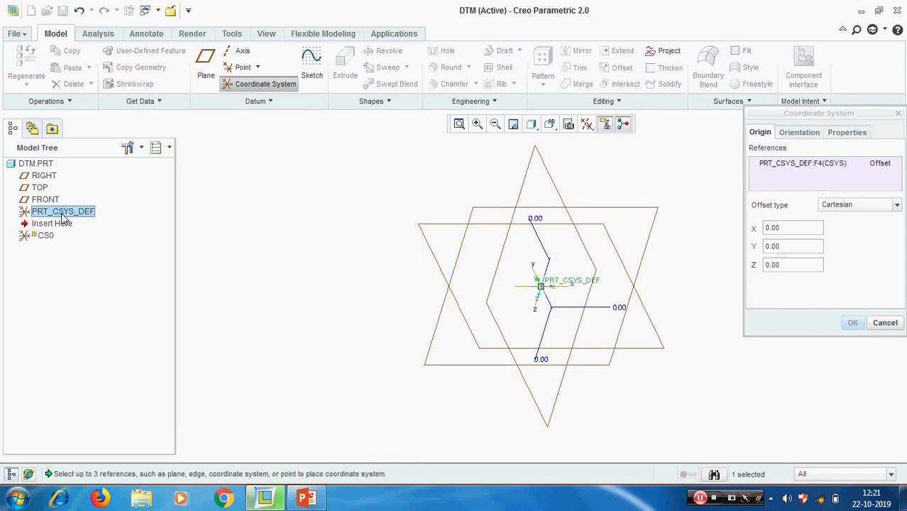
left_click(898, 205)
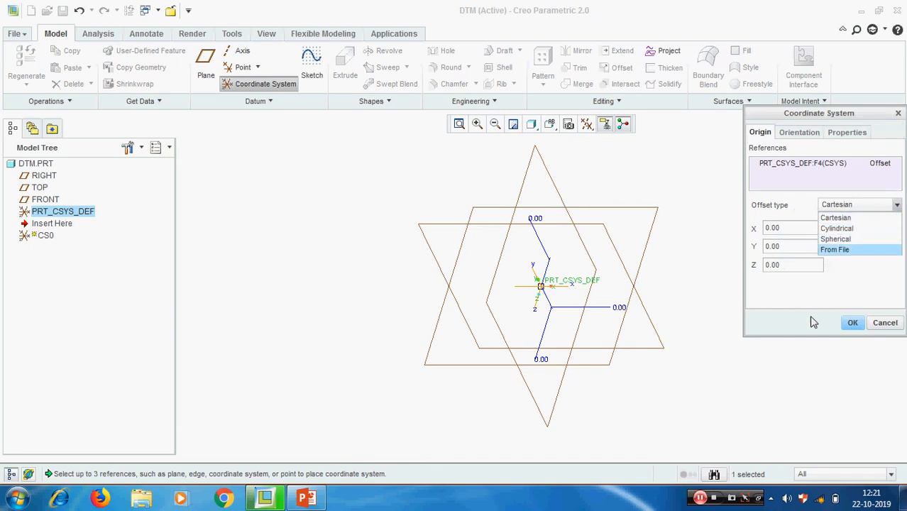
left_click(886, 325)
left_click(886, 325)
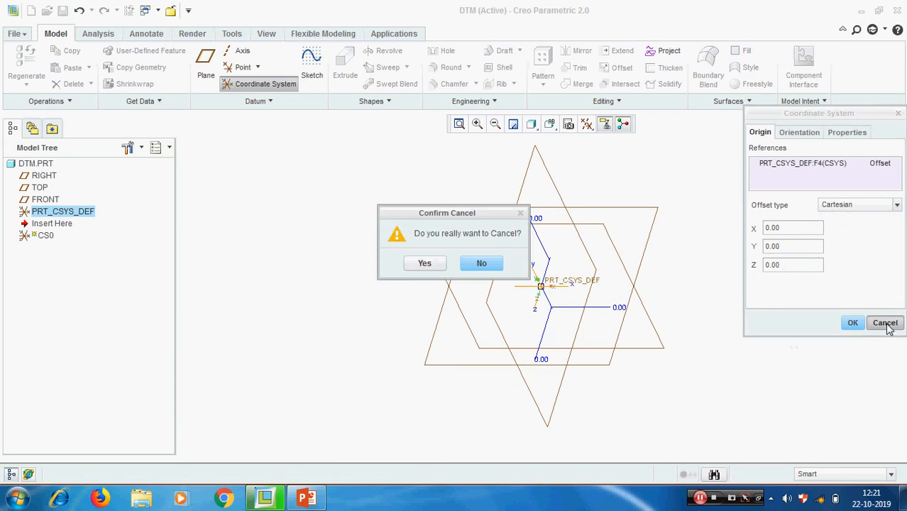
left_click(426, 270)
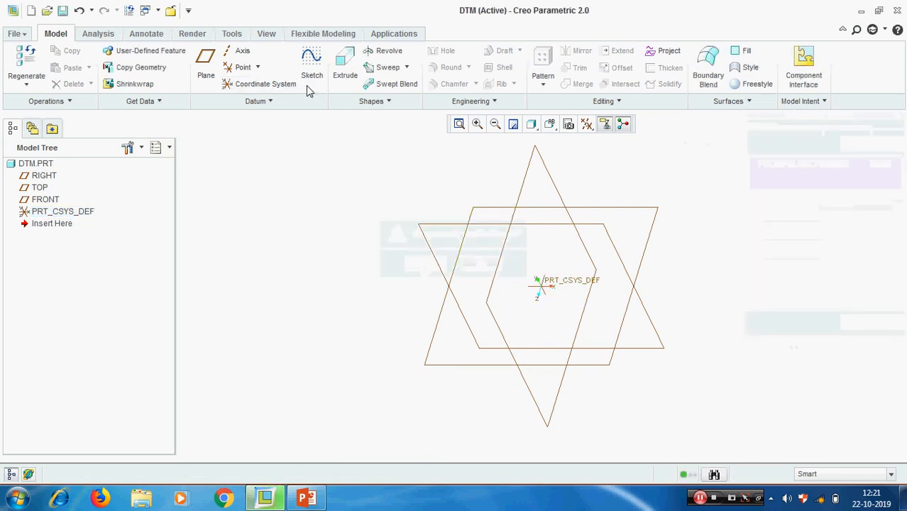
- Start an Extrude feature and define its internal sketch on the FRONT plane with the default orientation
left_click(344, 64)
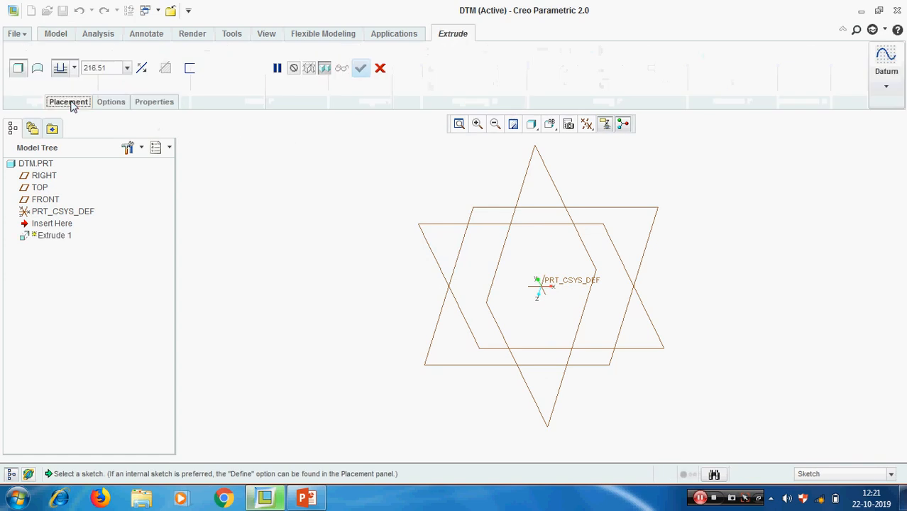
left_click(71, 103)
left_click(175, 144)
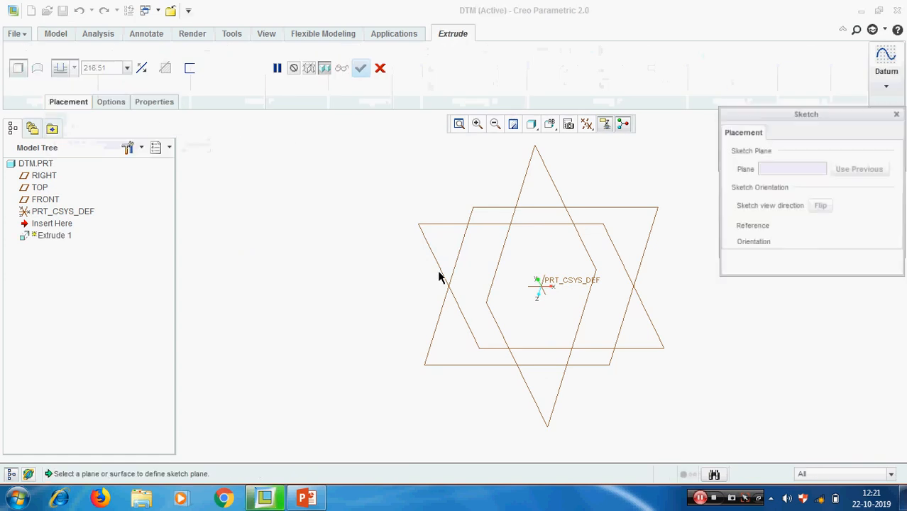
left_click(578, 228)
left_click(858, 273)
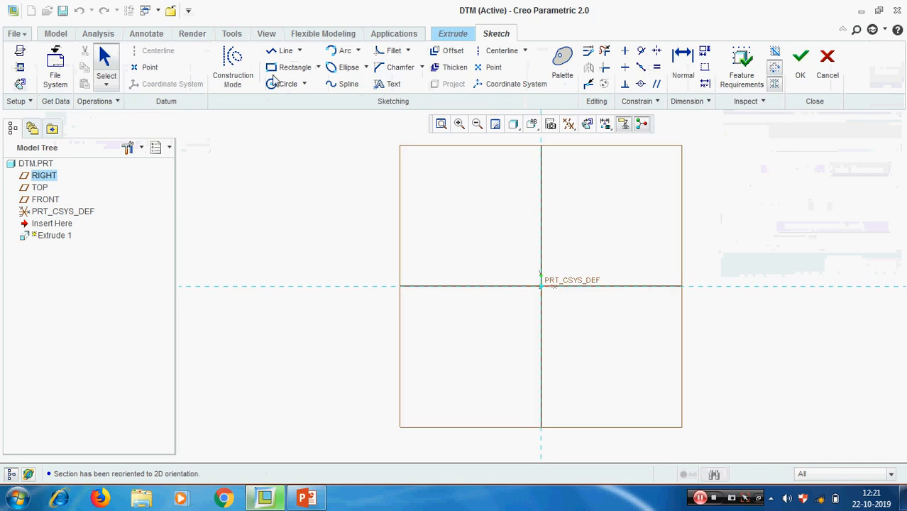
- Sketch a rectangle about 265 by 102 in the upper-right quadrant, away from both reference axes
left_click(291, 66)
left_click(609, 195)
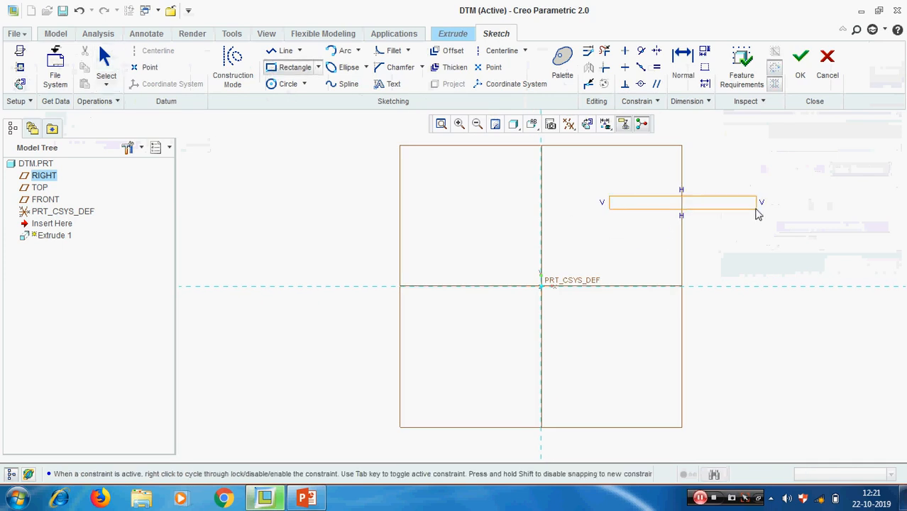
left_click(757, 252)
middle_click(854, 255)
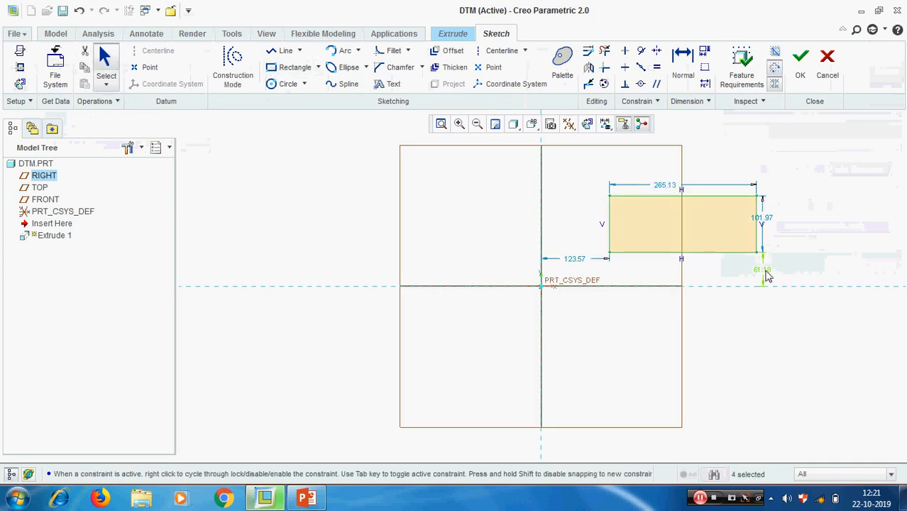
- Set the rectangle's distances from the horizontal and vertical references to 25 each
left_click(764, 271)
type("25")
key("Return")
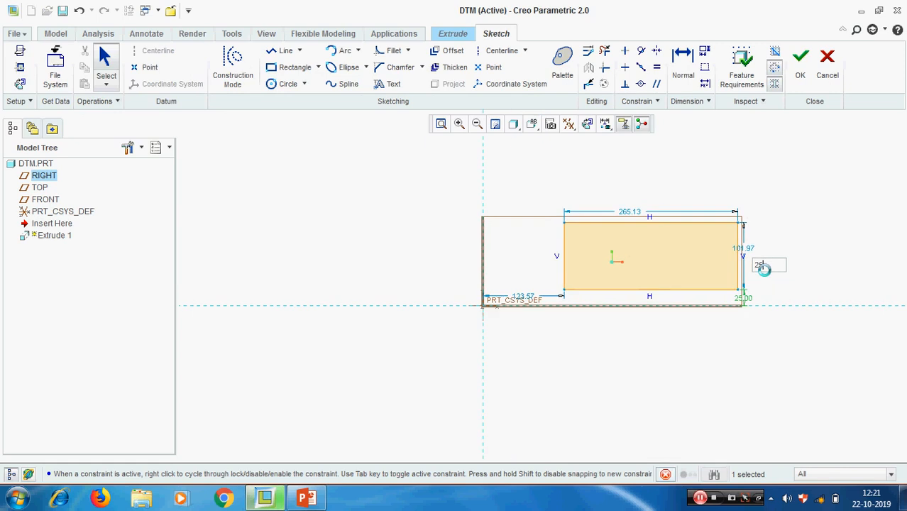
double_click(437, 330)
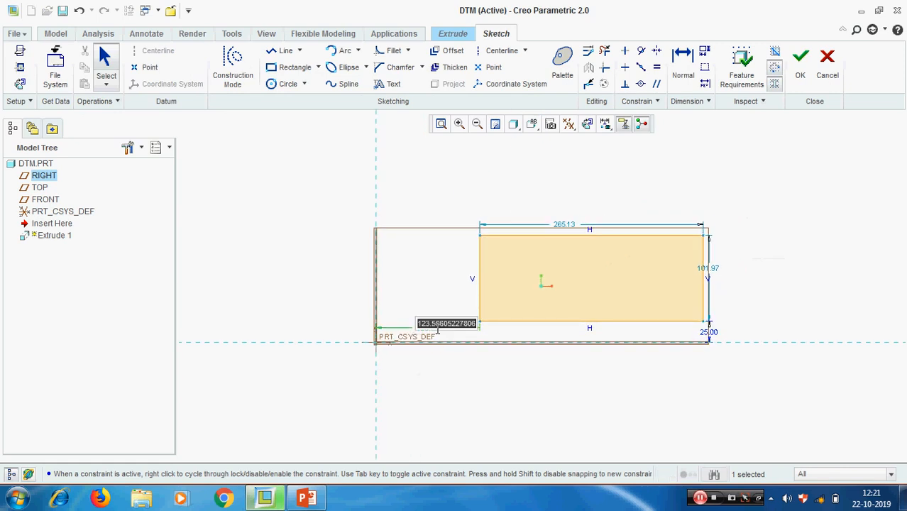
type("25")
key("Return")
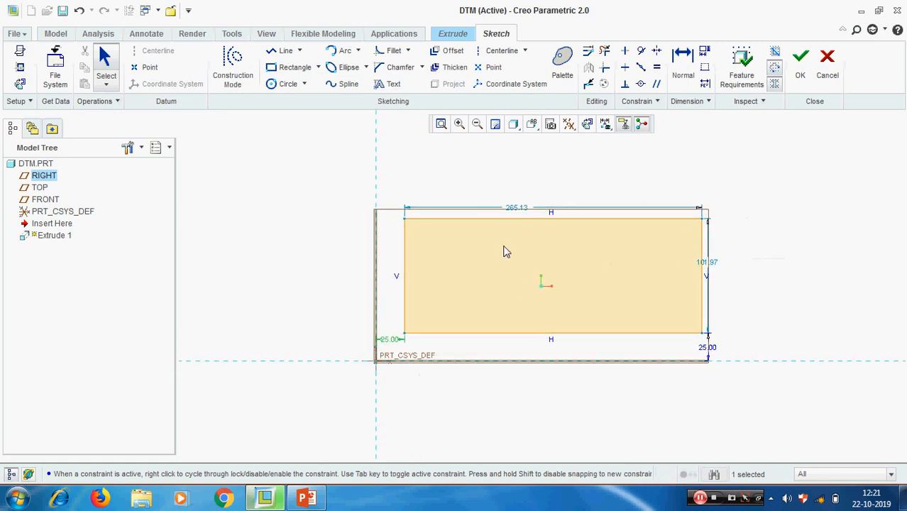
- Set the rectangle's width and height to 50 each
double_click(516, 208)
type("50")
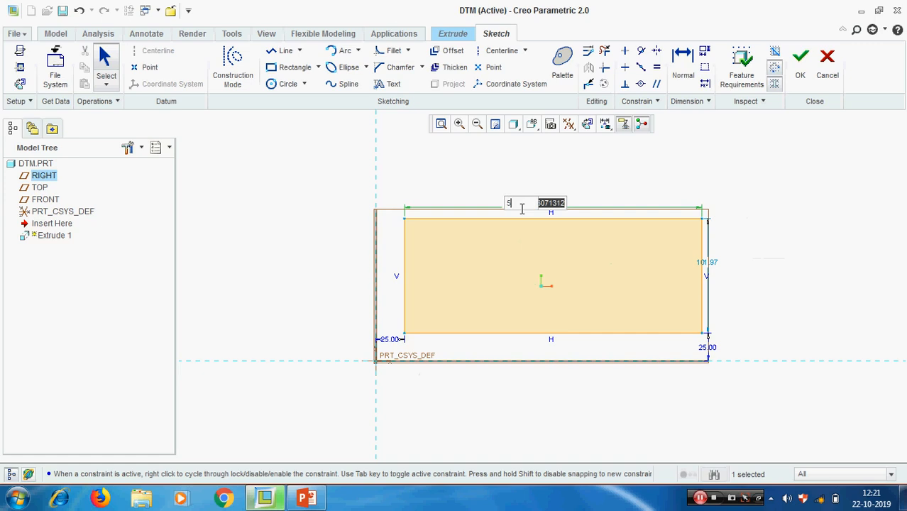
key("Return")
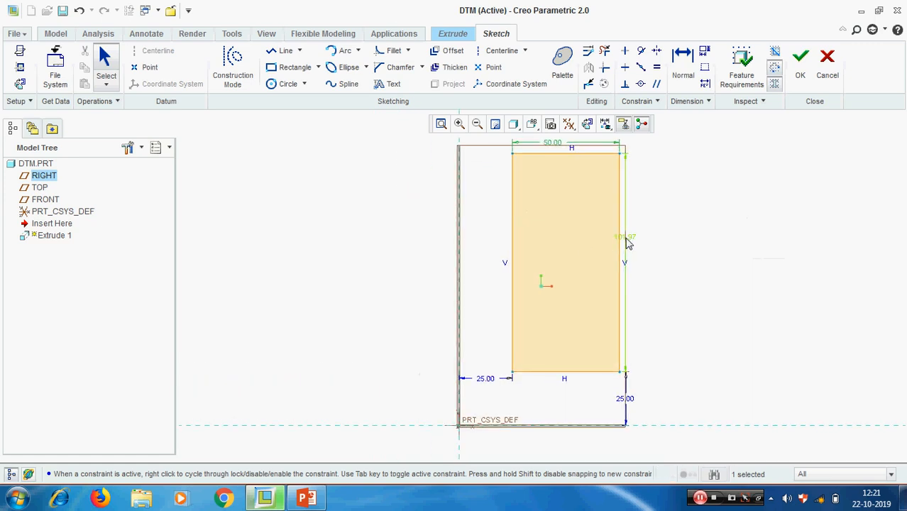
double_click(626, 237)
type("50")
key("Return")
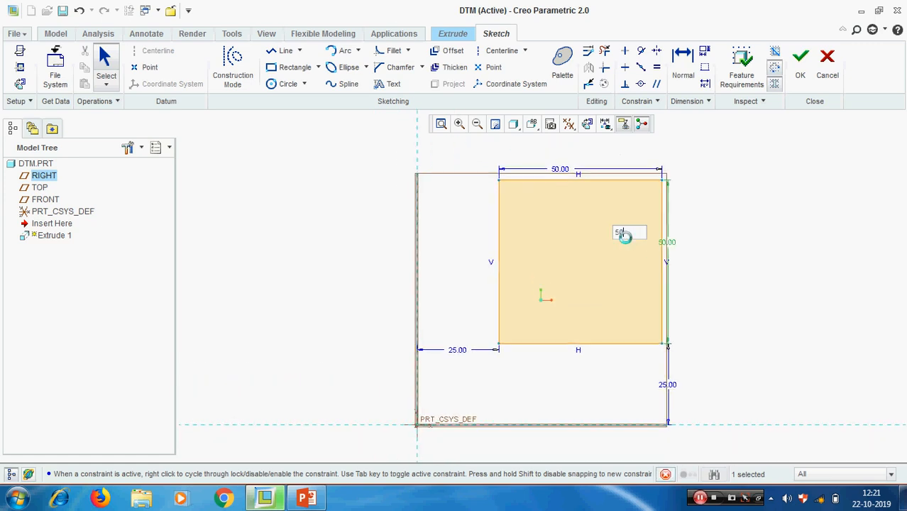
- Finish the sketch and extrude the square to a depth of 25 as a solid block
key("ctrl+d")
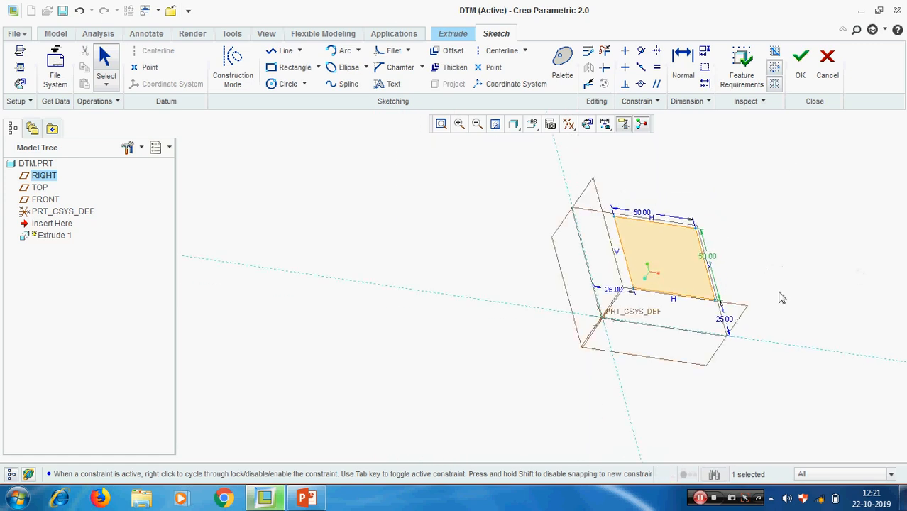
left_click(799, 63)
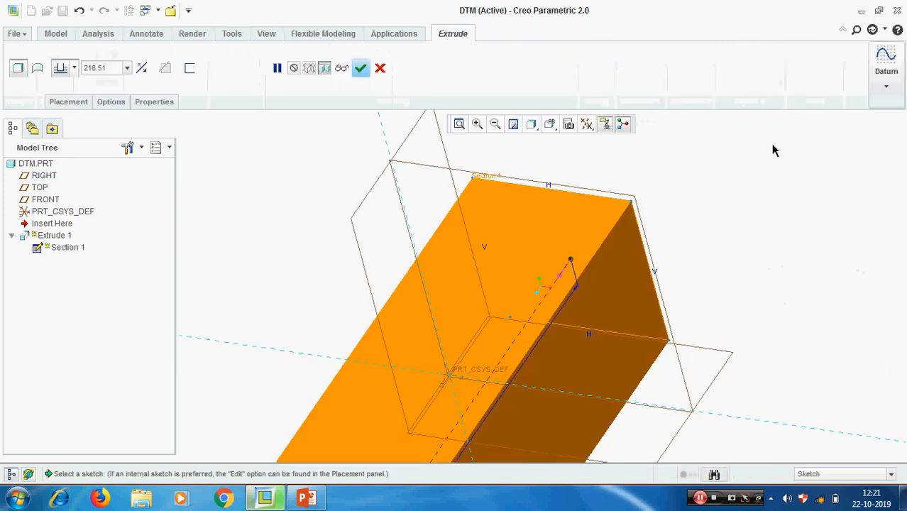
double_click(117, 67)
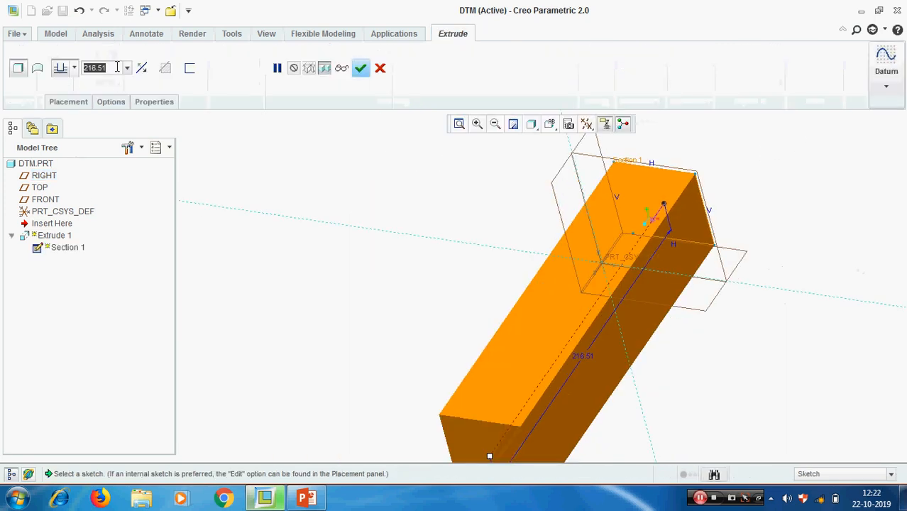
type("25")
key("Return")
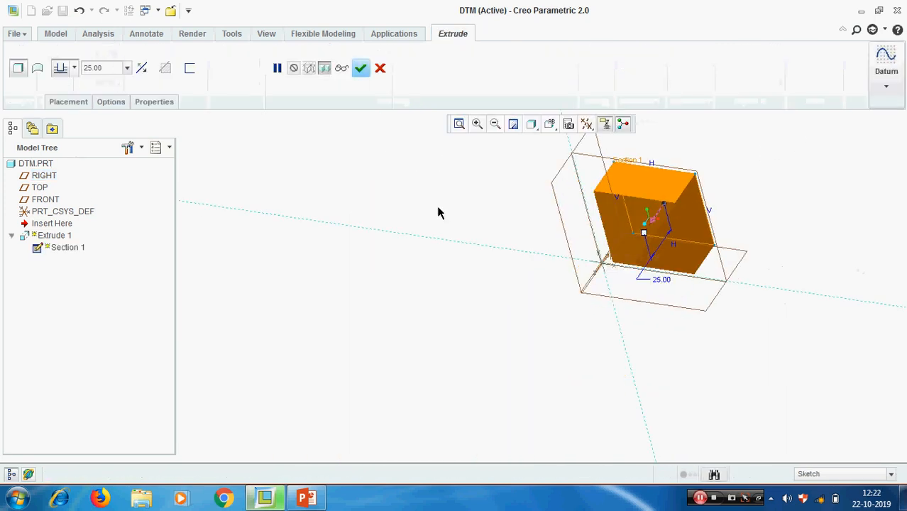
middle_click(836, 208)
scroll(816, 174, "down", 2)
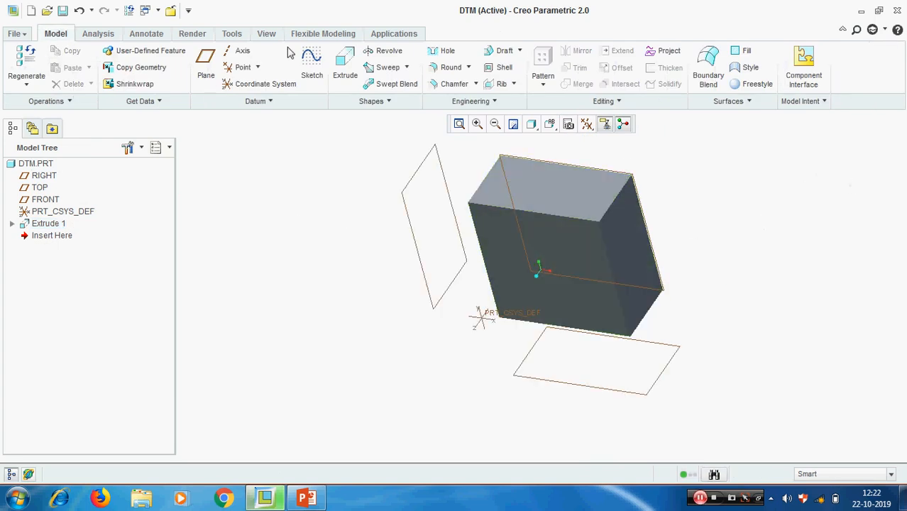
- Create a datum coordinate system at the block's corner, referencing its right side, top and front faces with the default axis orientation
left_click(245, 86)
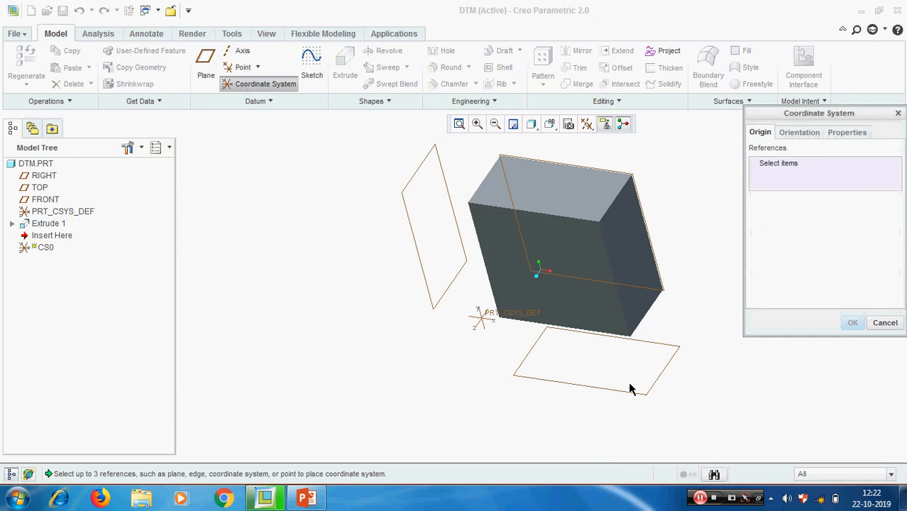
left_click(622, 259)
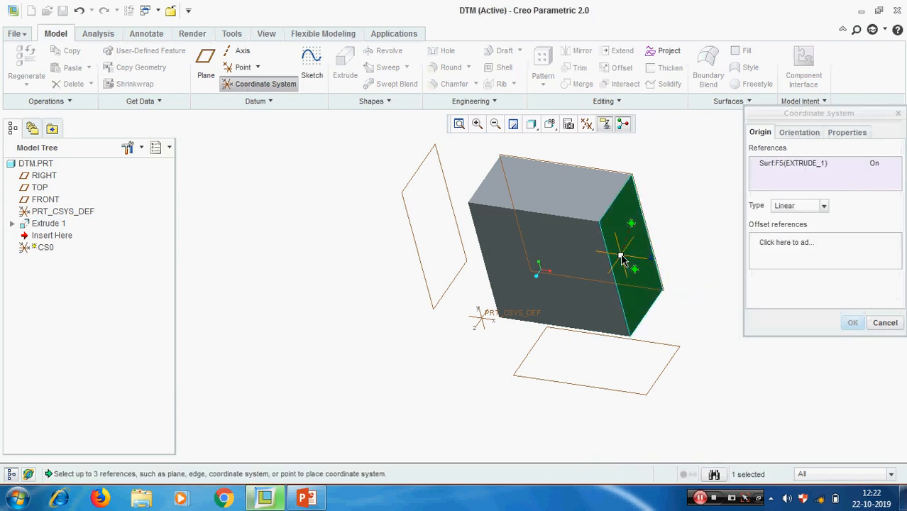
left_click(576, 199, "ctrl")
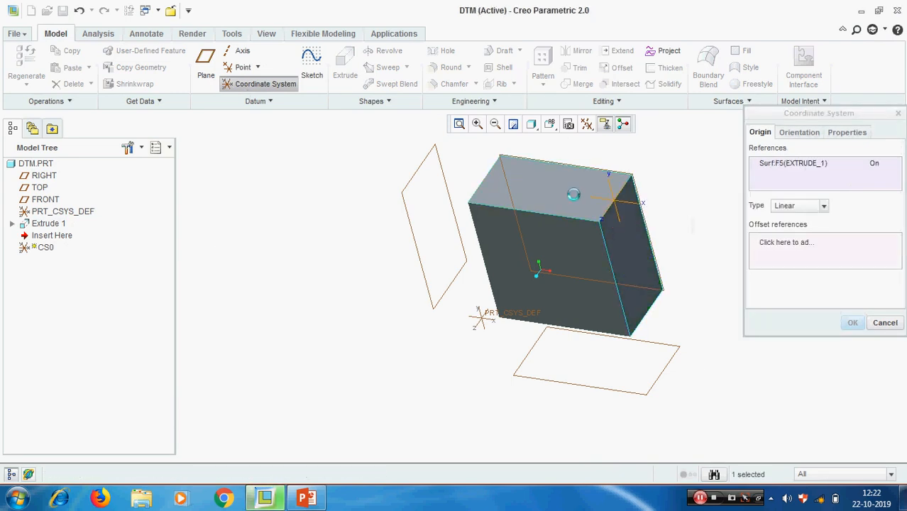
left_click(578, 250, "ctrl")
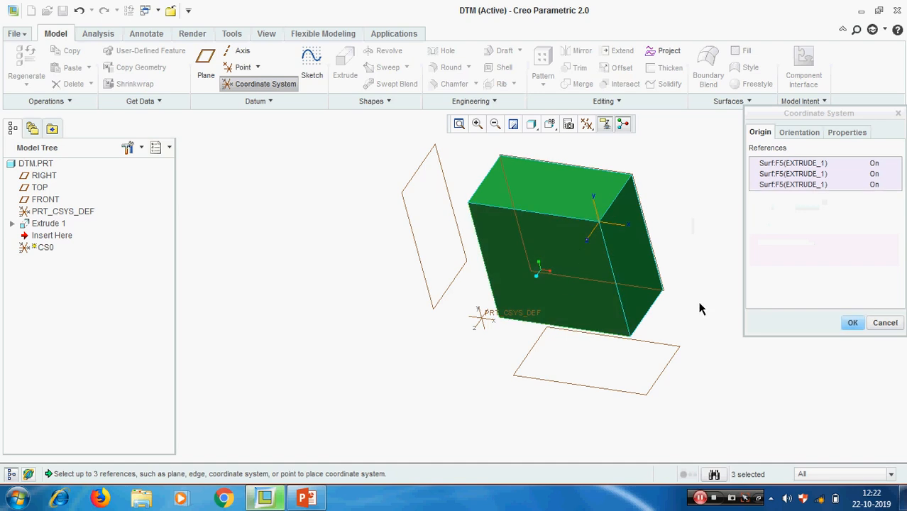
mouse_move(699, 309)
middle_mouse_down()
mouse_move(694, 299)
mouse_move(695, 309)
middle_mouse_up()
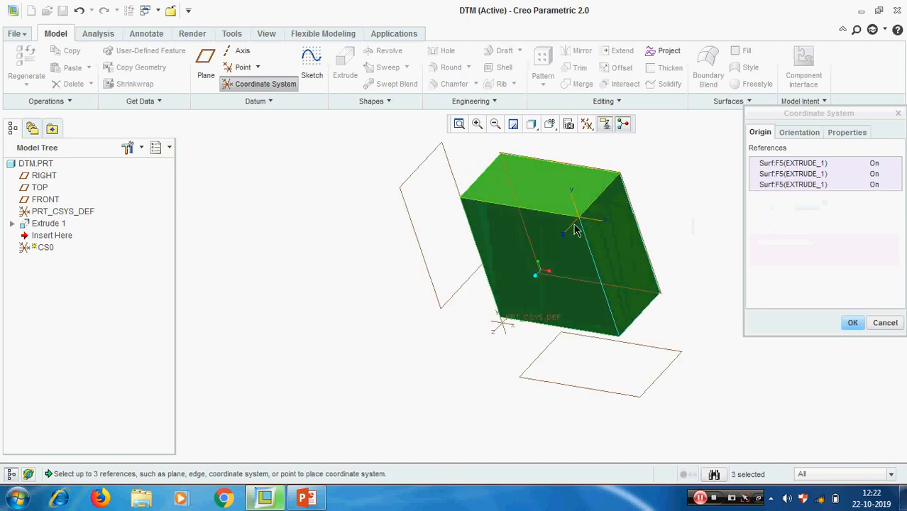
left_click(800, 133)
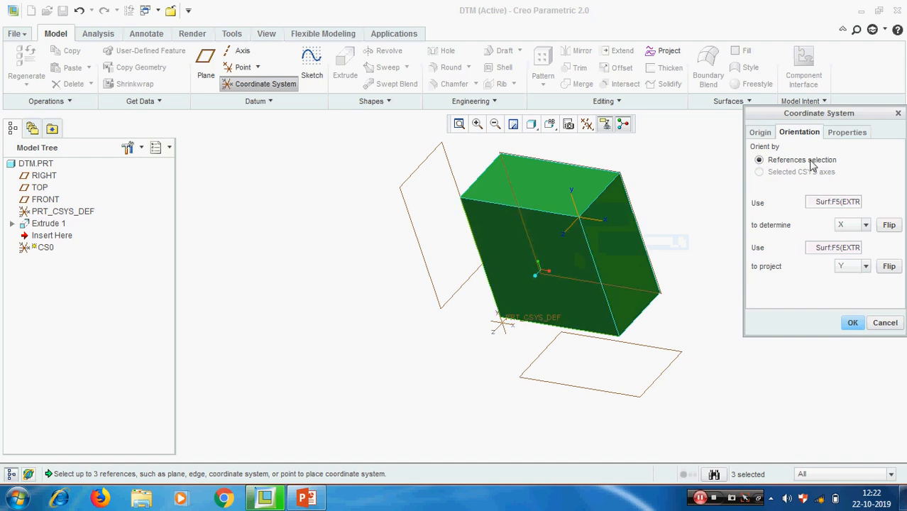
left_click(760, 133)
left_click(854, 323)
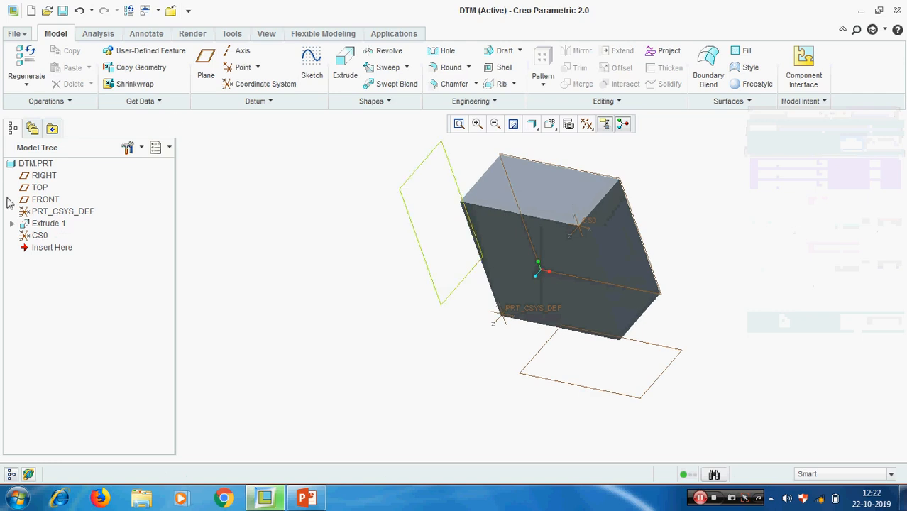
- Check which features depend on the extruded block by starting its deletion, and cancel the deletion
left_click(51, 225)
right_click(53, 226)
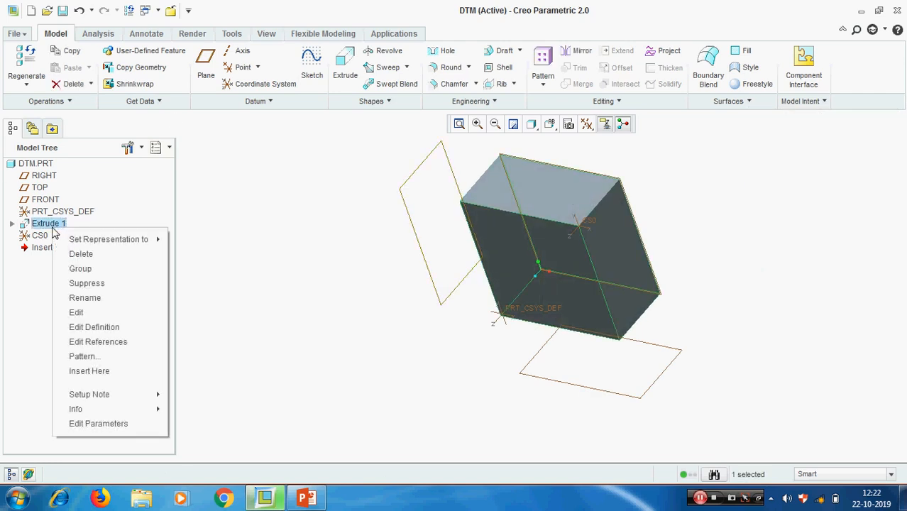
left_click(81, 254)
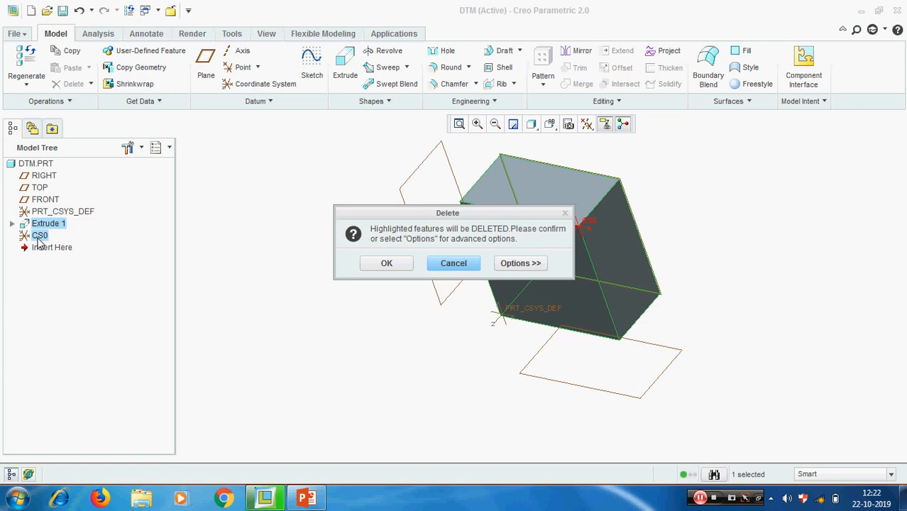
left_click(452, 264)
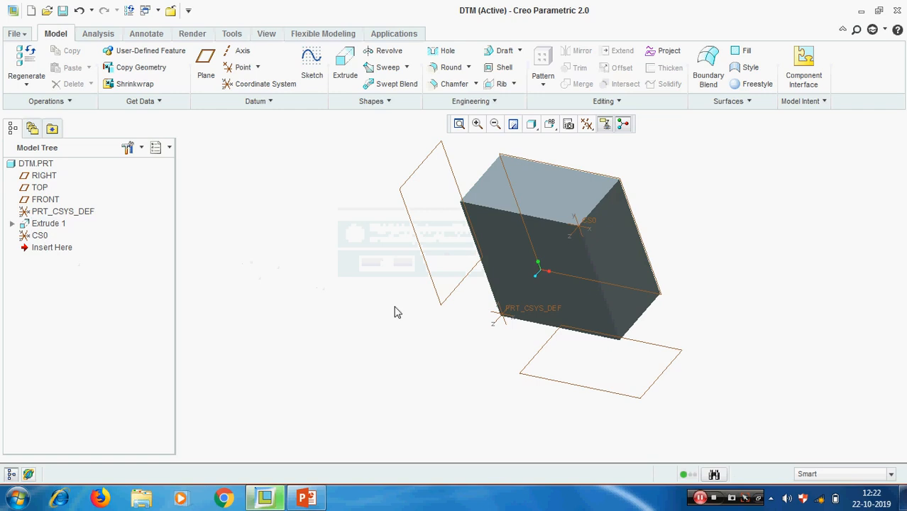
middle_click_drag(734, 277, 759, 260)
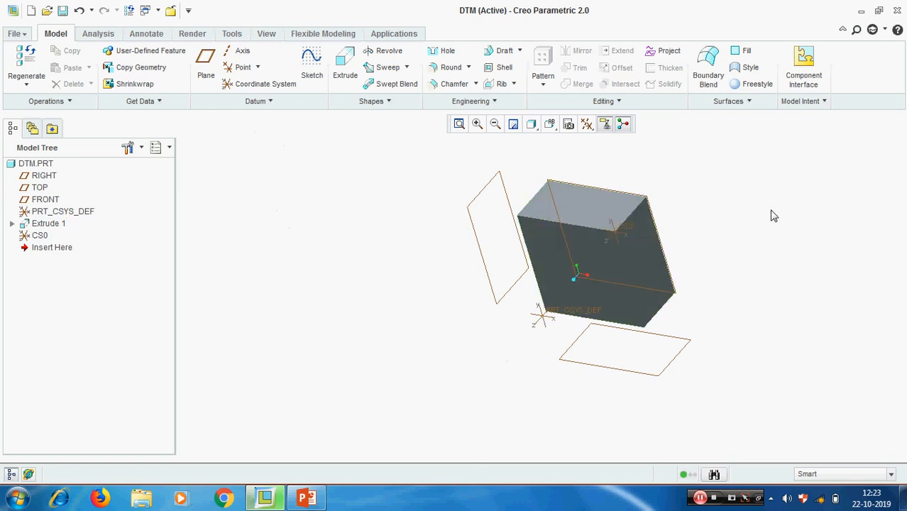
left_click(98, 34)
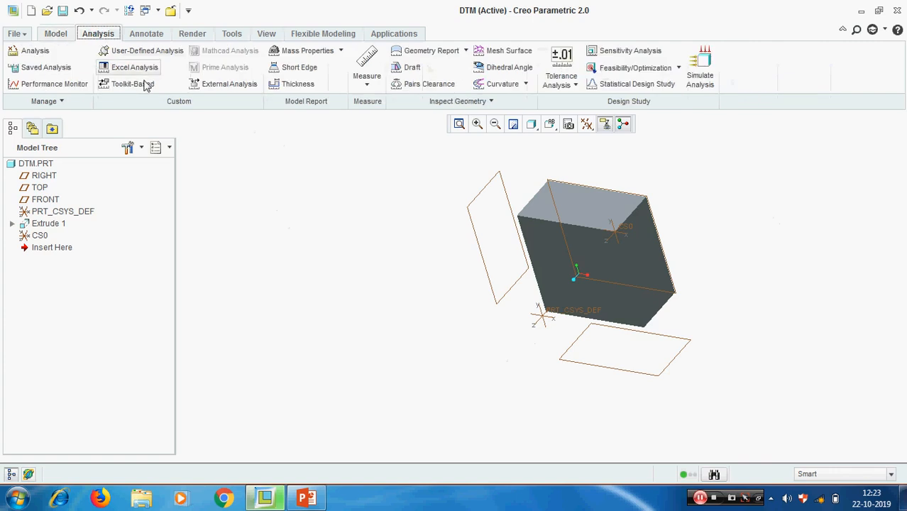
left_click(368, 84)
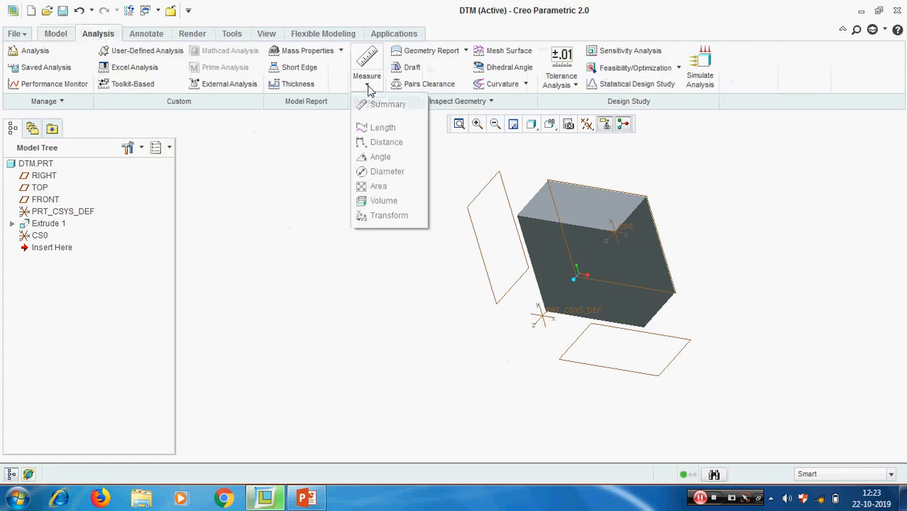
left_click(382, 142)
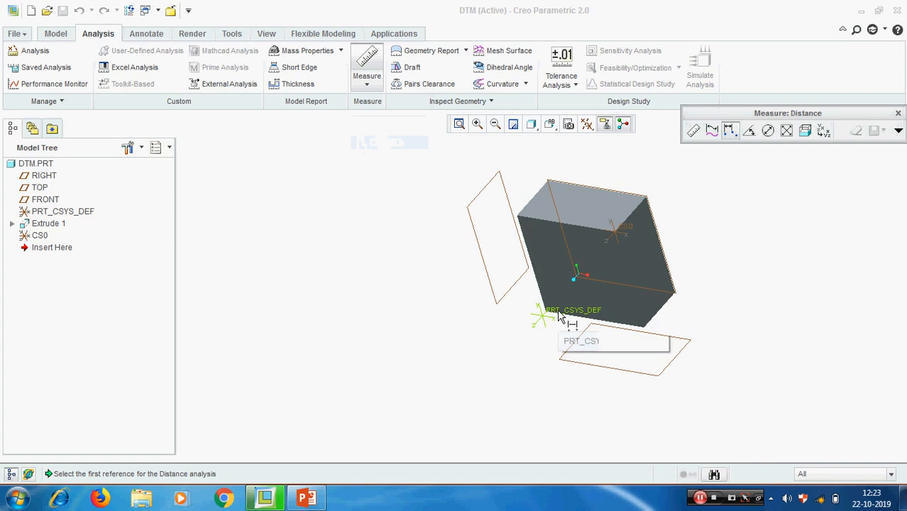
left_click(898, 113)
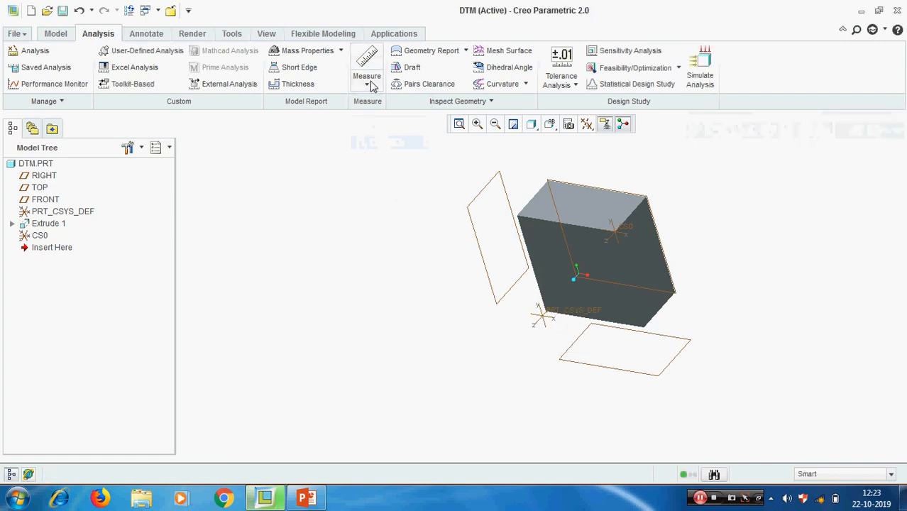
- Measure the transform from the default coordinate system PRT_CSYS_DEF to the block-corner coordinate system CS0
left_click(369, 86)
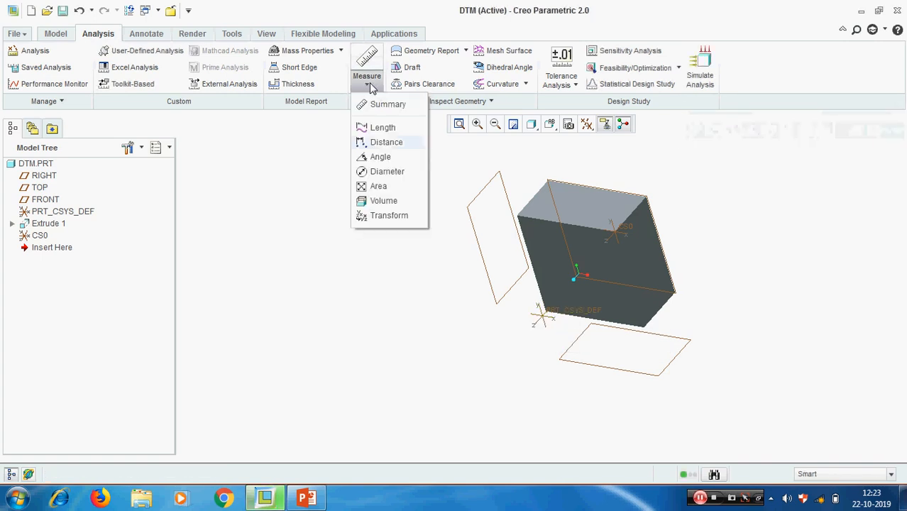
left_click(384, 223)
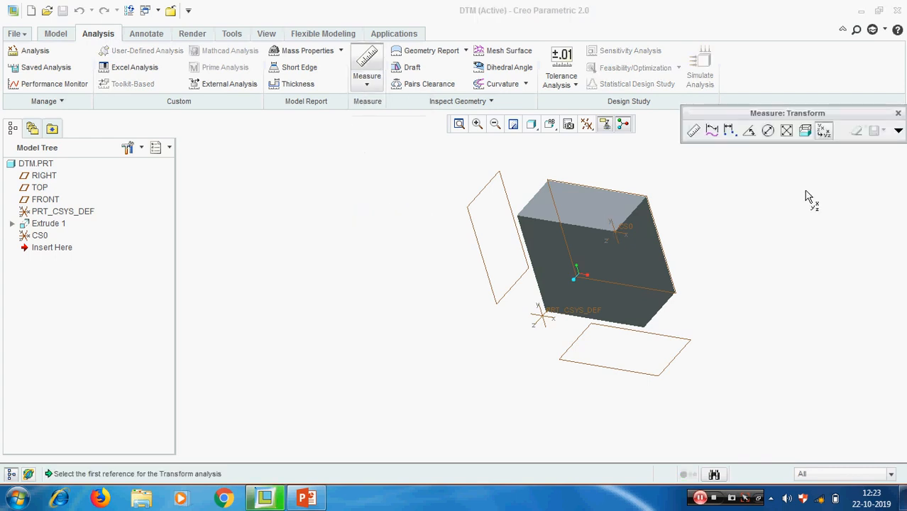
left_click(898, 130)
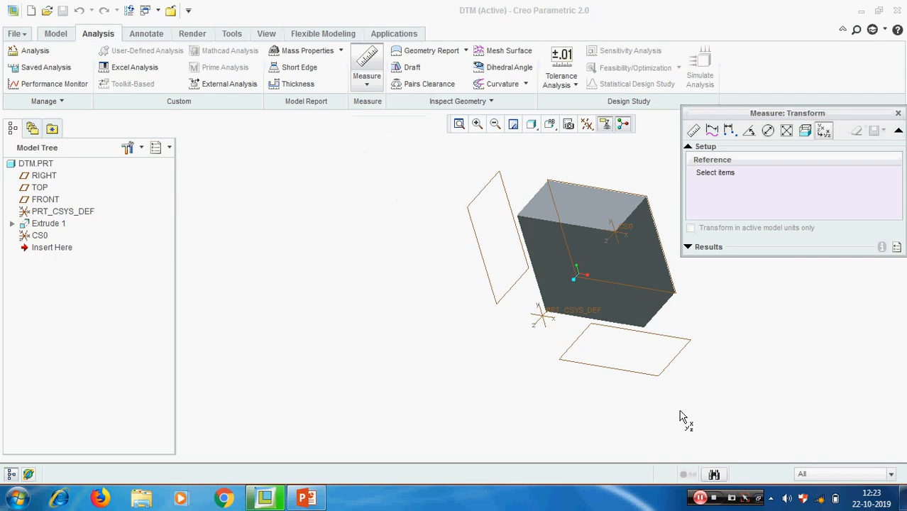
left_click(561, 313)
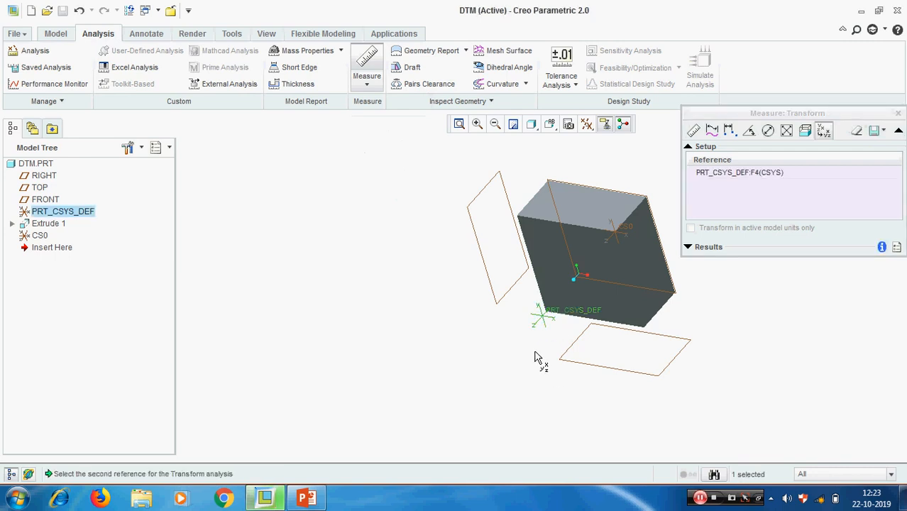
left_click(627, 229)
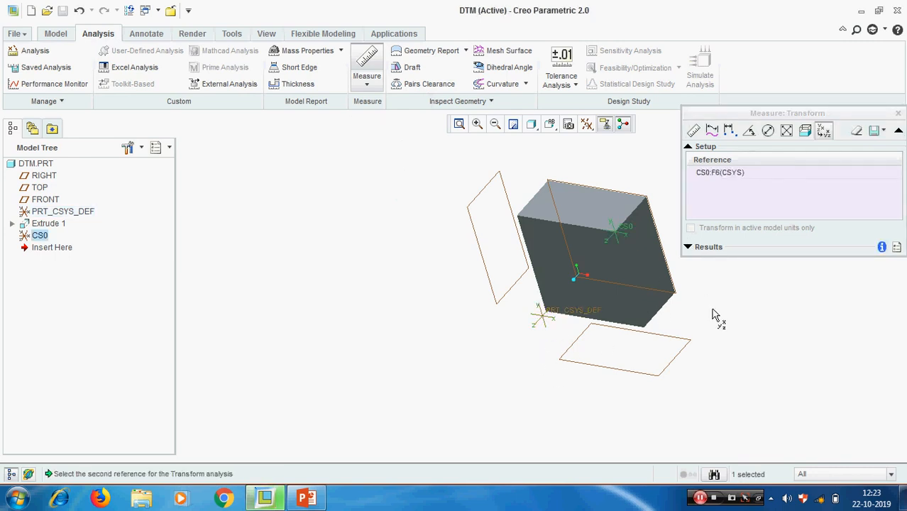
left_click(556, 314)
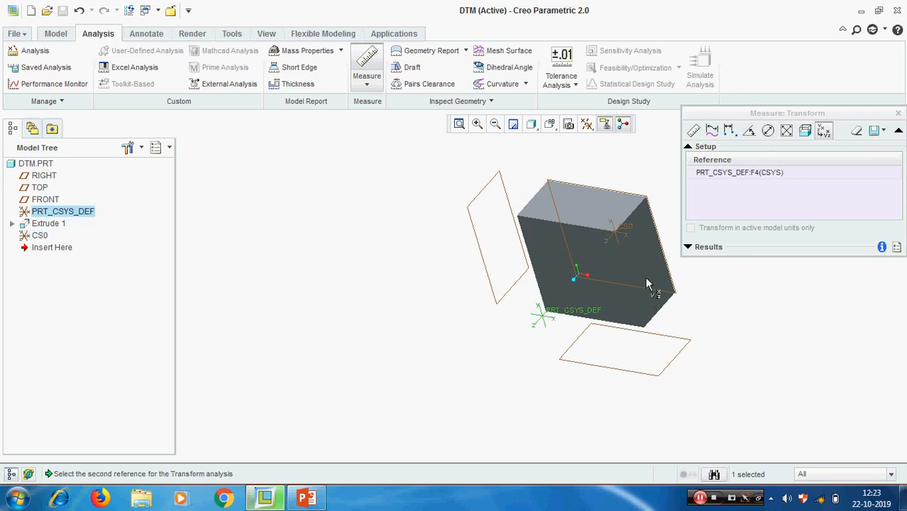
left_click(629, 228)
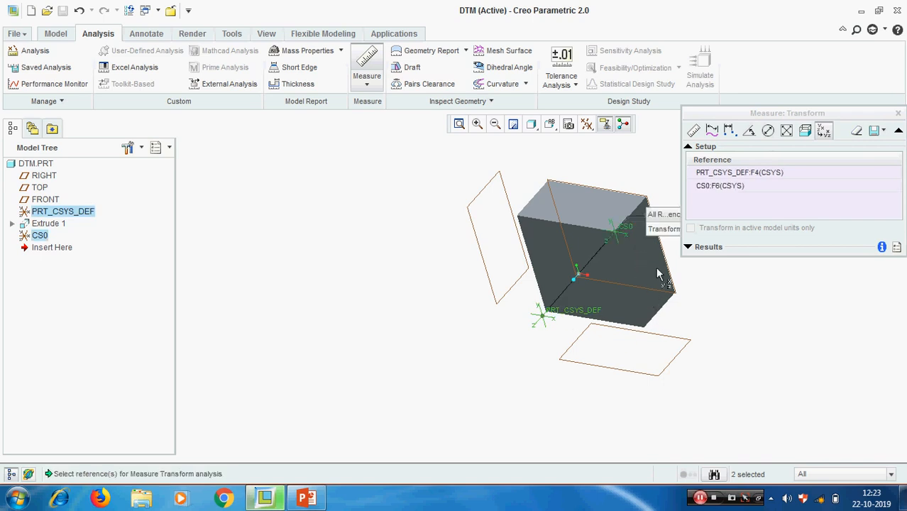
scroll(390, 235, "up", 2)
scroll(594, 270, "down", 2)
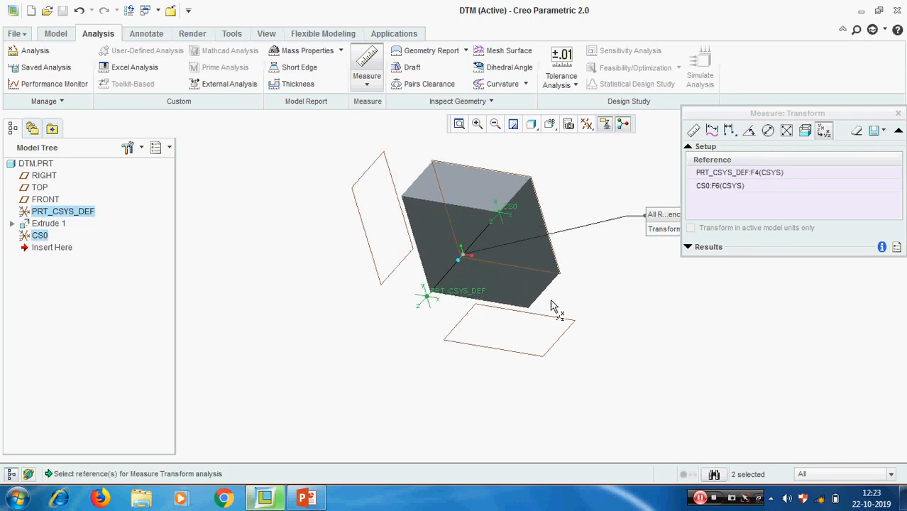
- Display the measured transform matrix in an information window and save it to file under the default name
left_click_drag(820, 114, 769, 142)
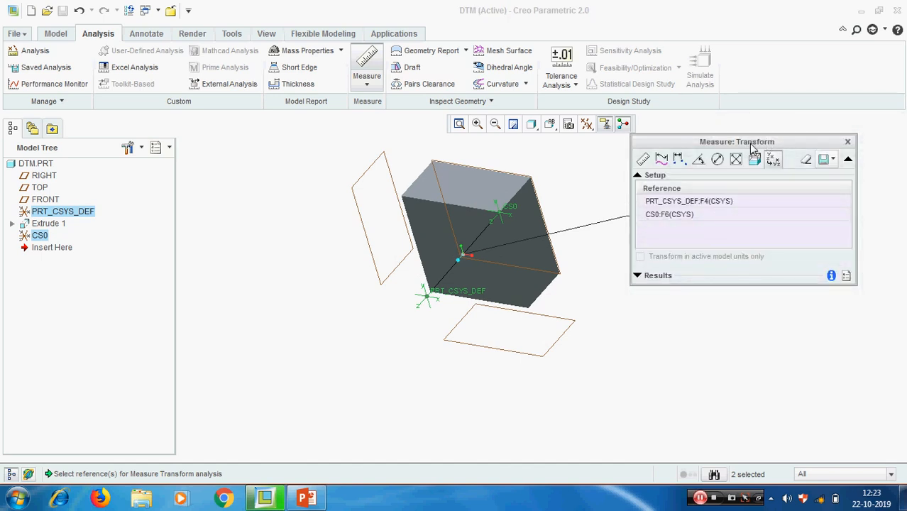
left_click(832, 277)
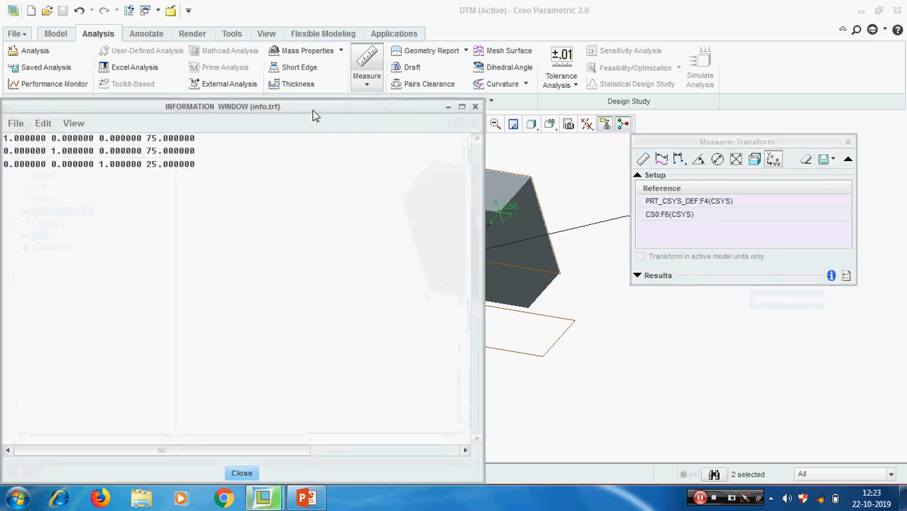
left_click_drag(315, 115, 412, 119)
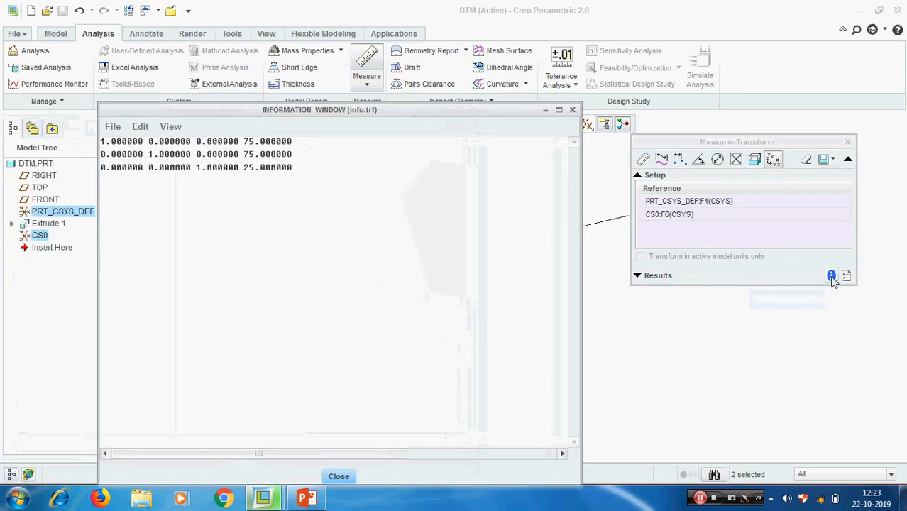
left_click_drag(349, 112, 439, 91)
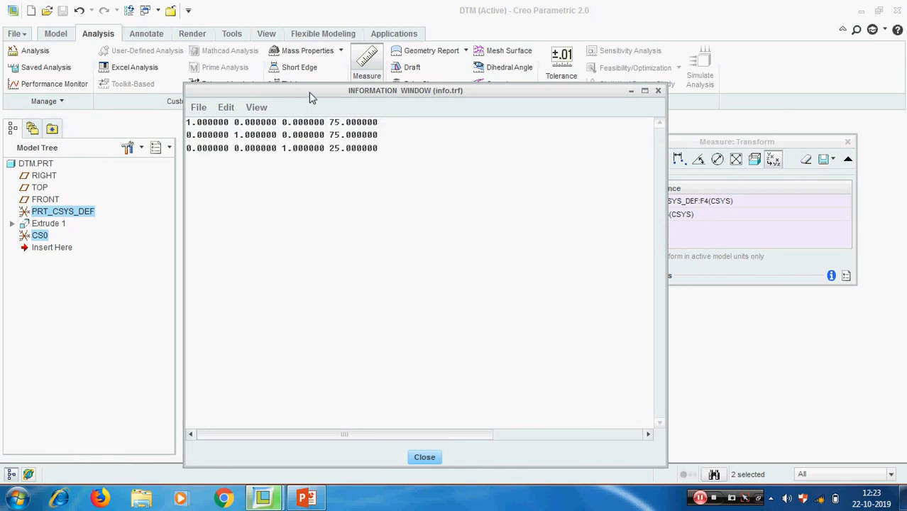
left_click_drag(311, 97, 404, 102)
left_click(291, 114)
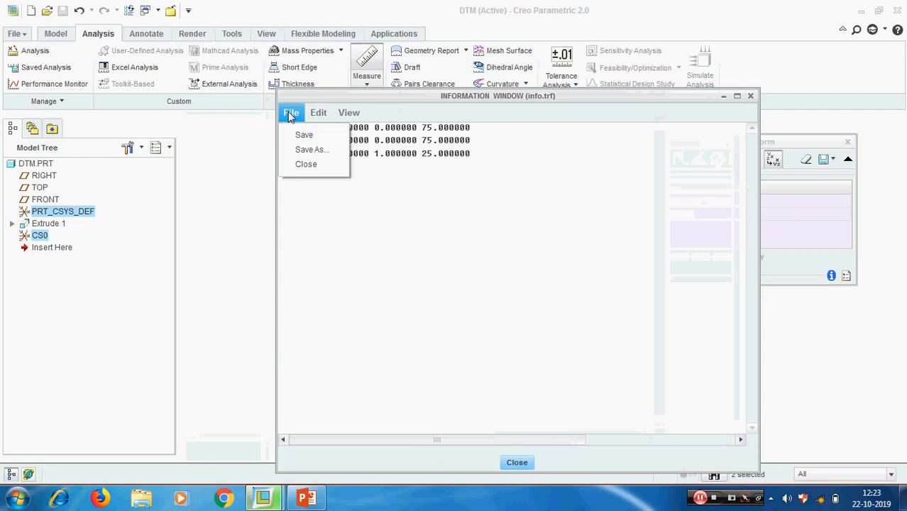
left_click(304, 135)
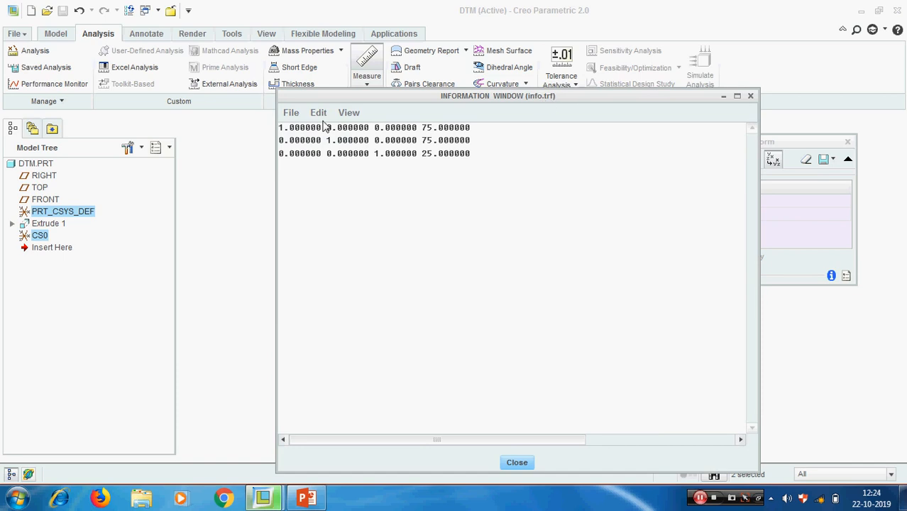
left_click(291, 116)
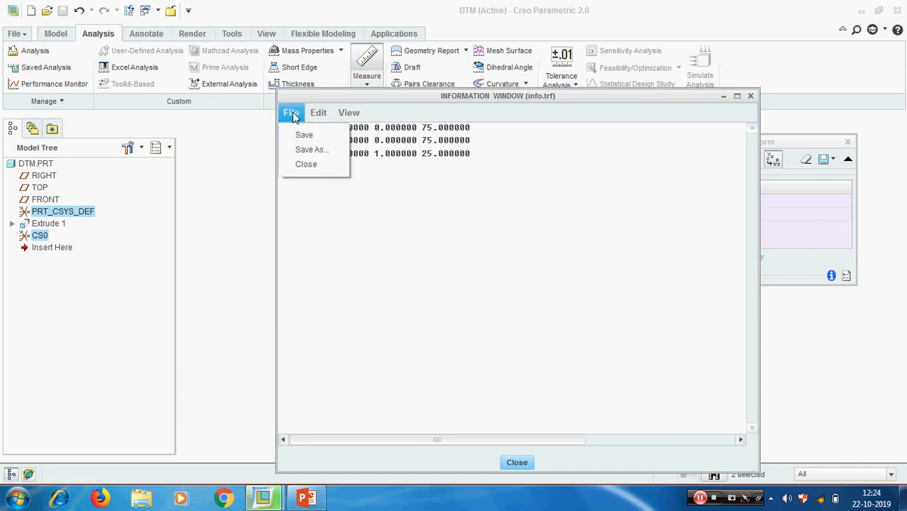
left_click(311, 149)
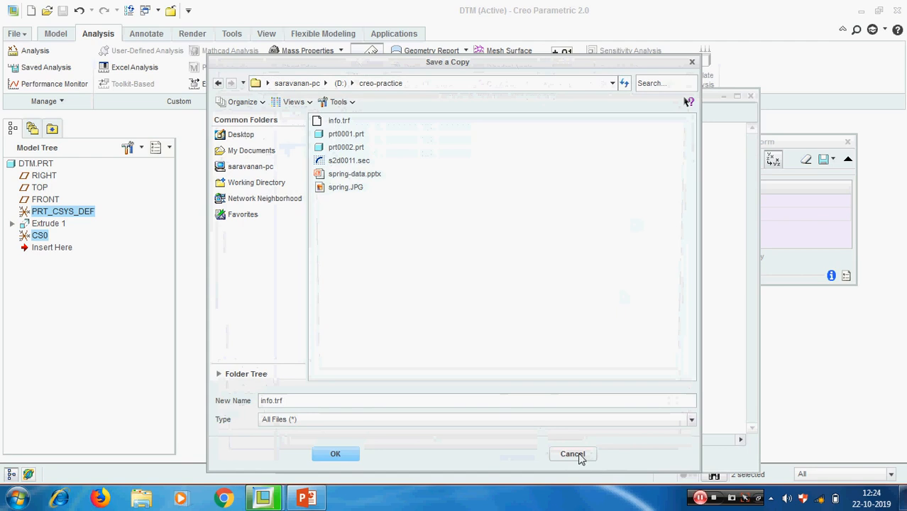
left_click(573, 454)
- Save the transform information once more, and close the information window and the transform measurement
left_click(291, 113)
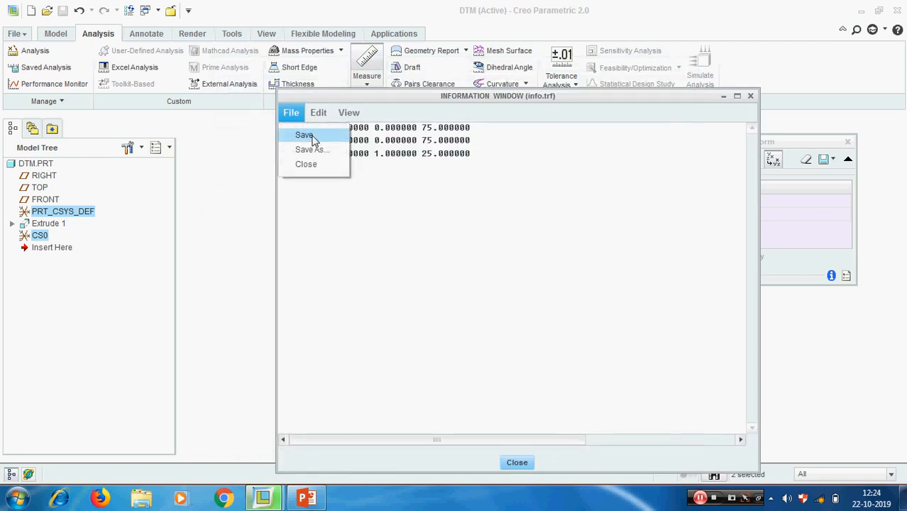
left_click(313, 136)
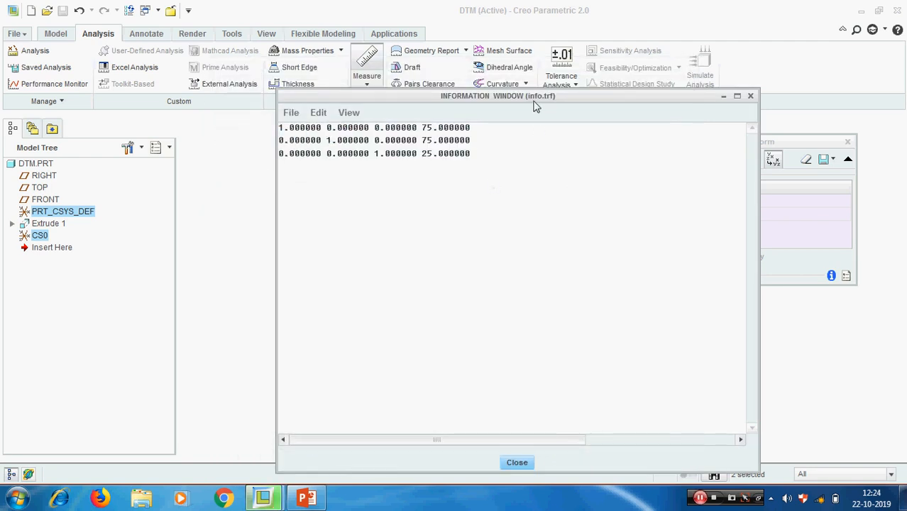
left_click(516, 463)
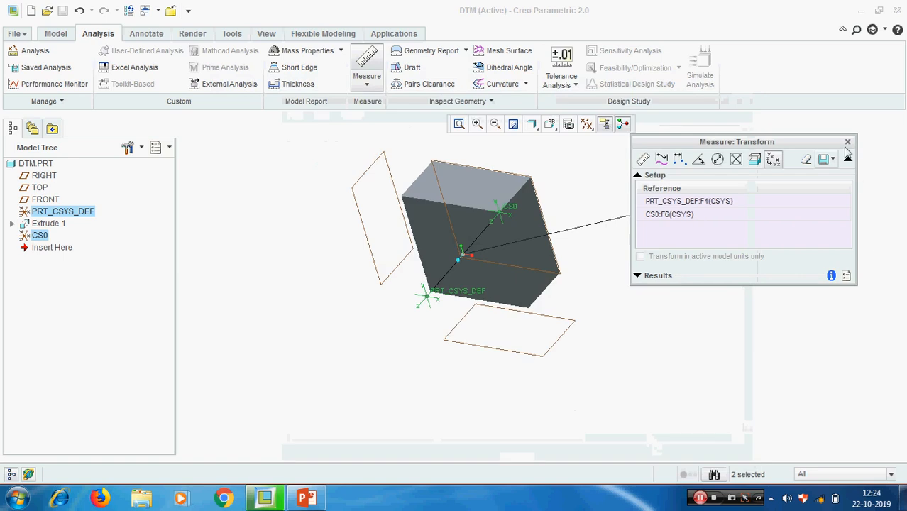
key("Escape")
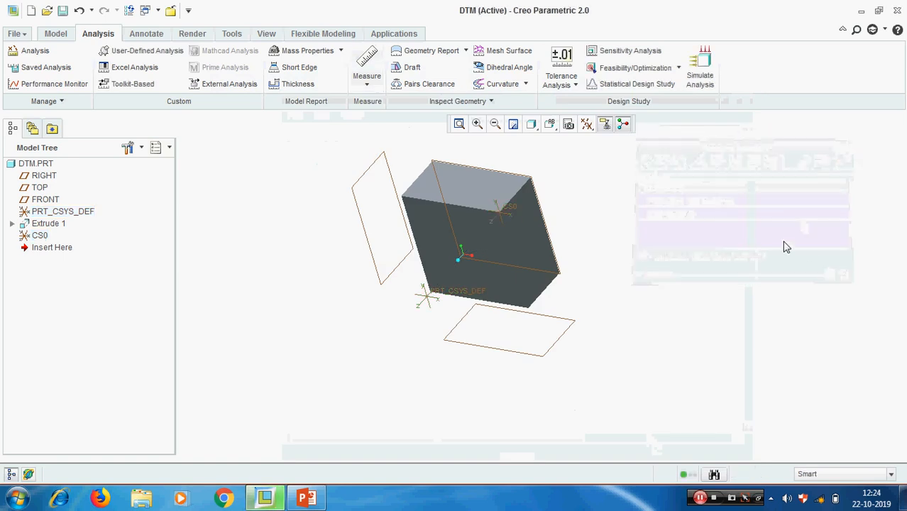
- Move the model tree's insertion marker to just before Extrude 1 and show the model in standard orientation
left_click(62, 249)
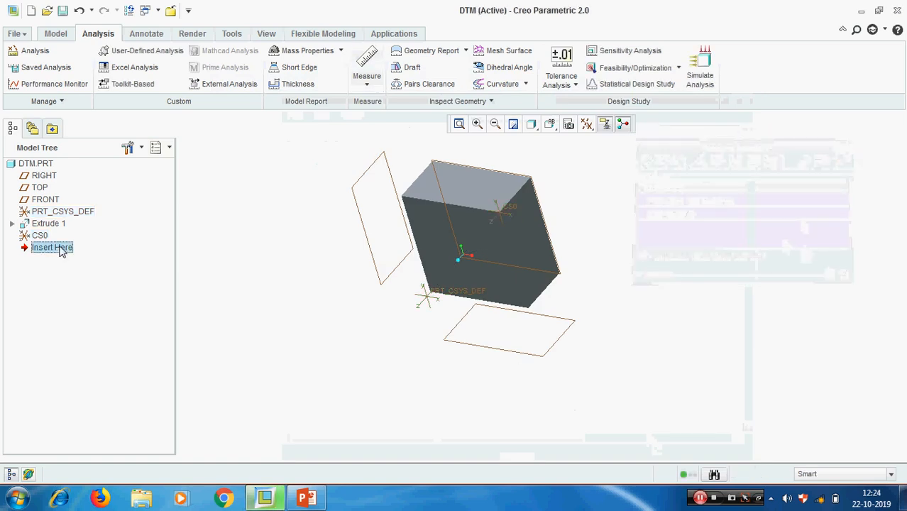
left_click_drag(62, 250, 57, 219)
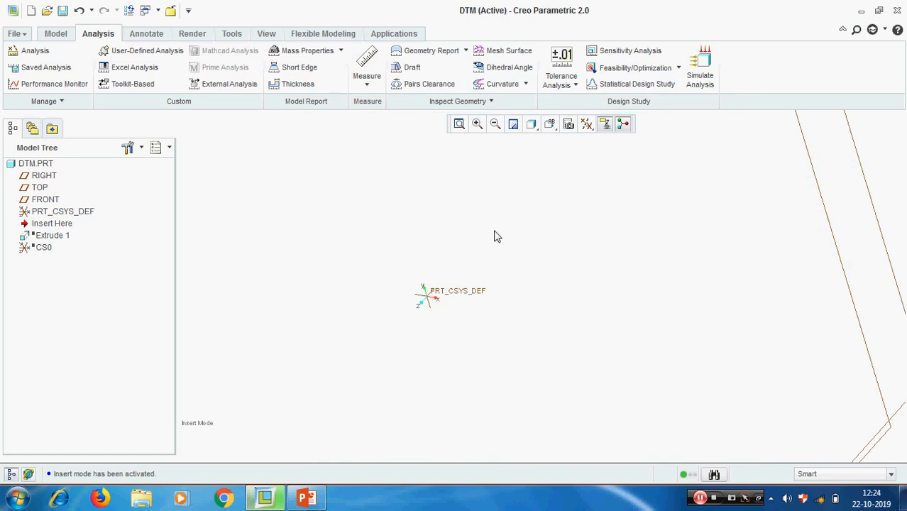
left_click(550, 124)
left_click(573, 156)
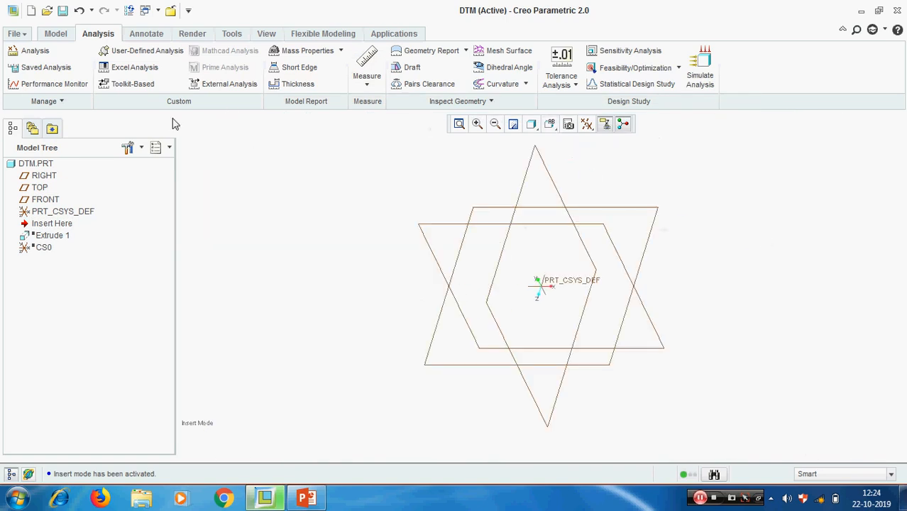
- Create a coordinate system offset from PRT_CSYS_DEF, reading the offsets from the file info.trf, and check its location
left_click(55, 35)
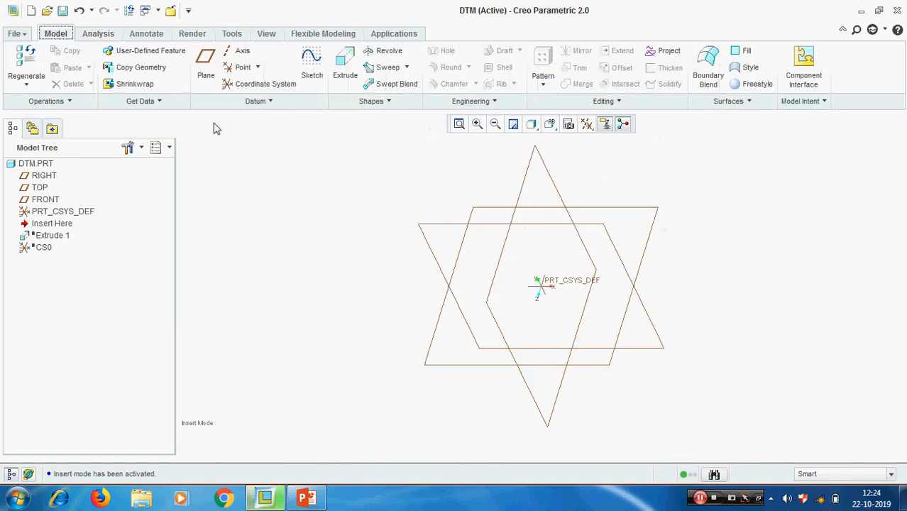
left_click(265, 85)
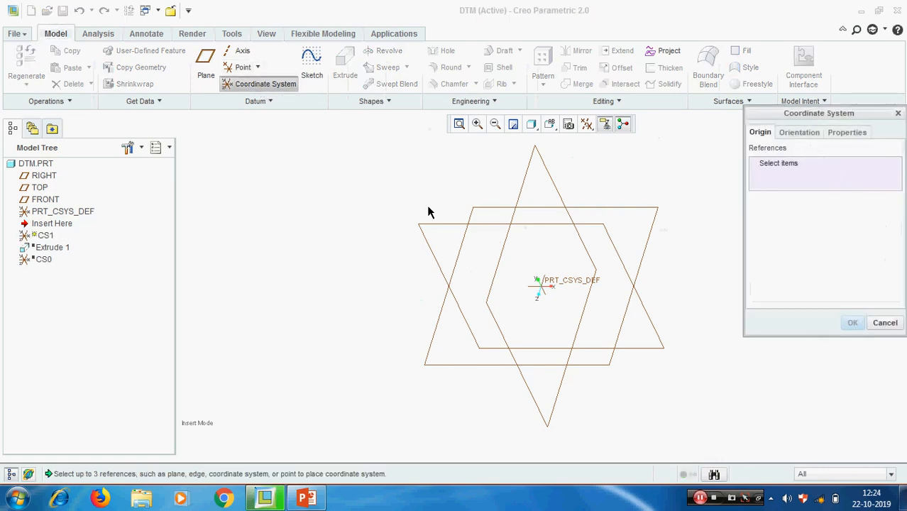
left_click(48, 212)
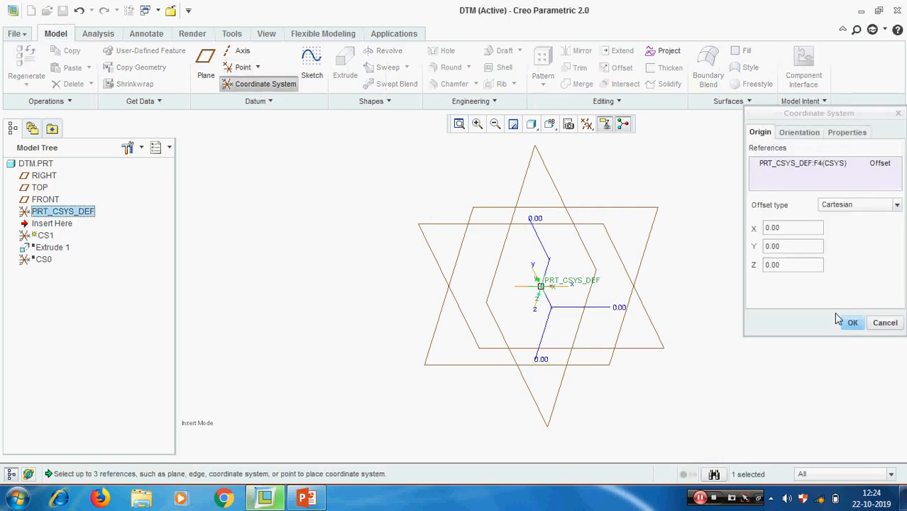
left_click(898, 207)
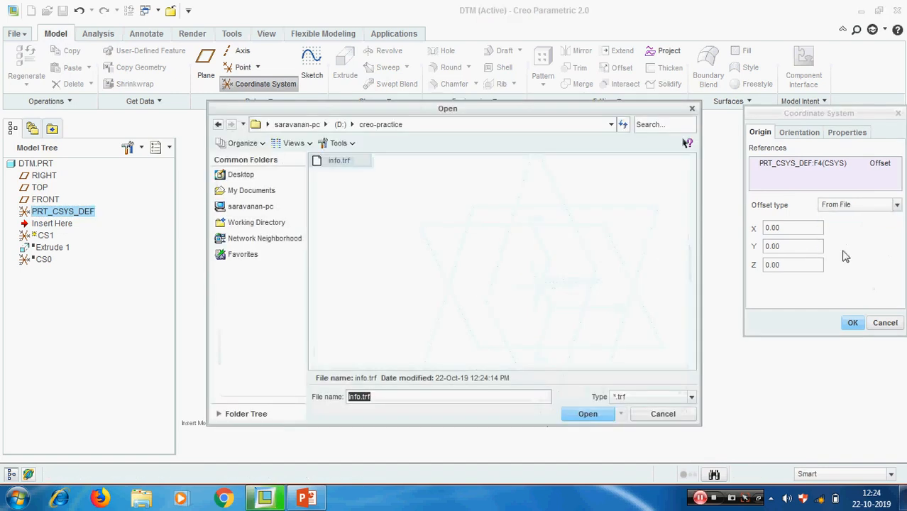
double_click(341, 166)
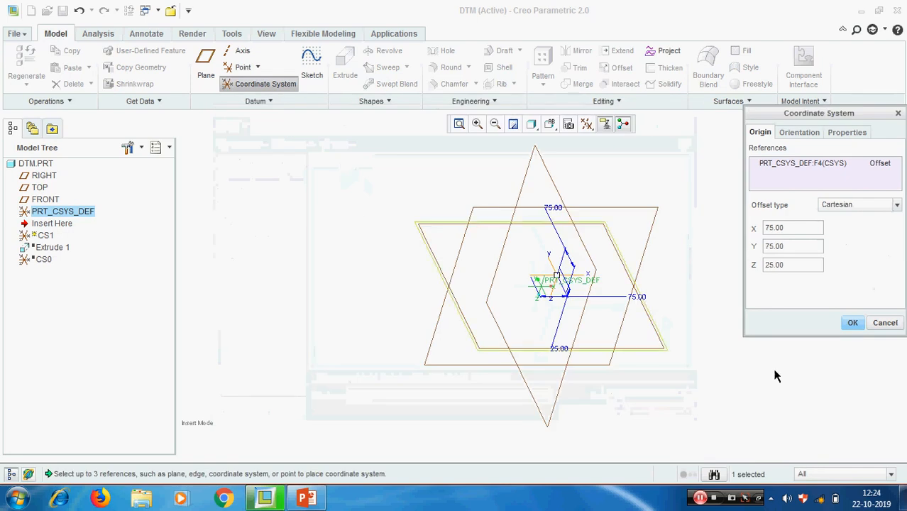
left_click(853, 323)
left_click(816, 305)
scroll(568, 291, "up", 3)
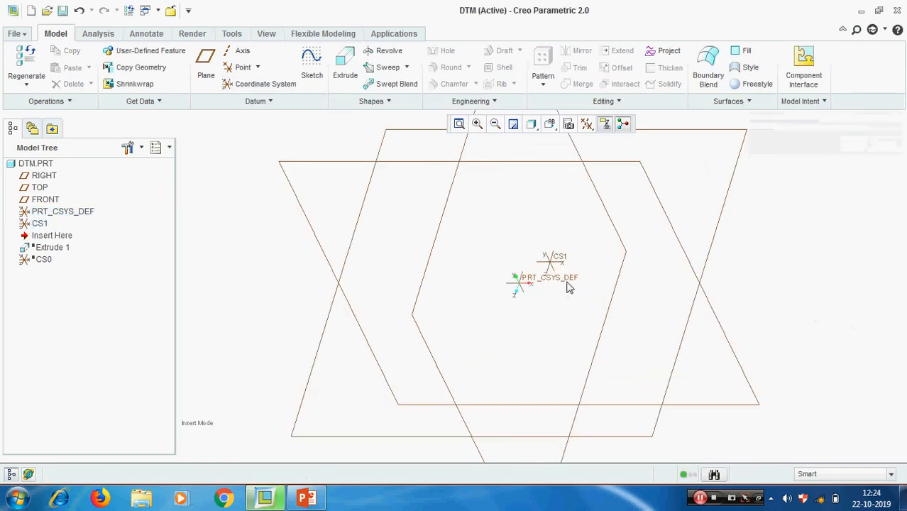
left_click(553, 263)
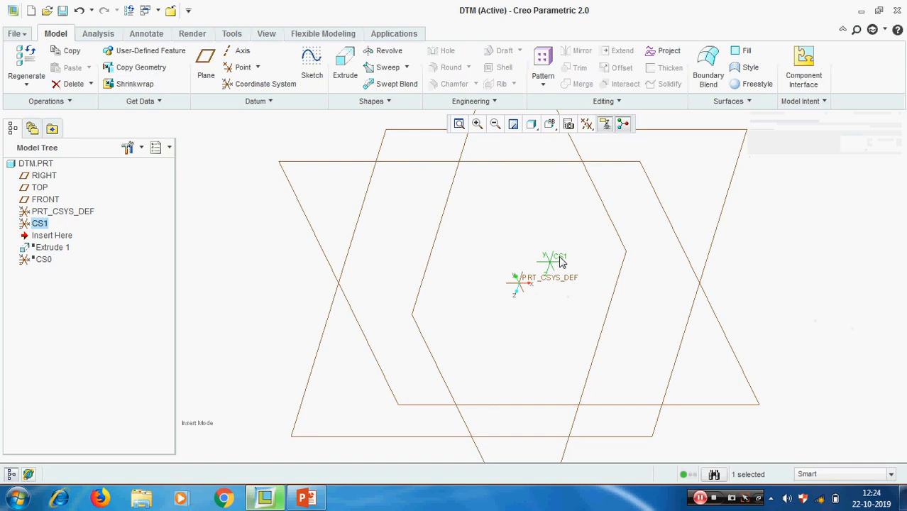
left_click(815, 258)
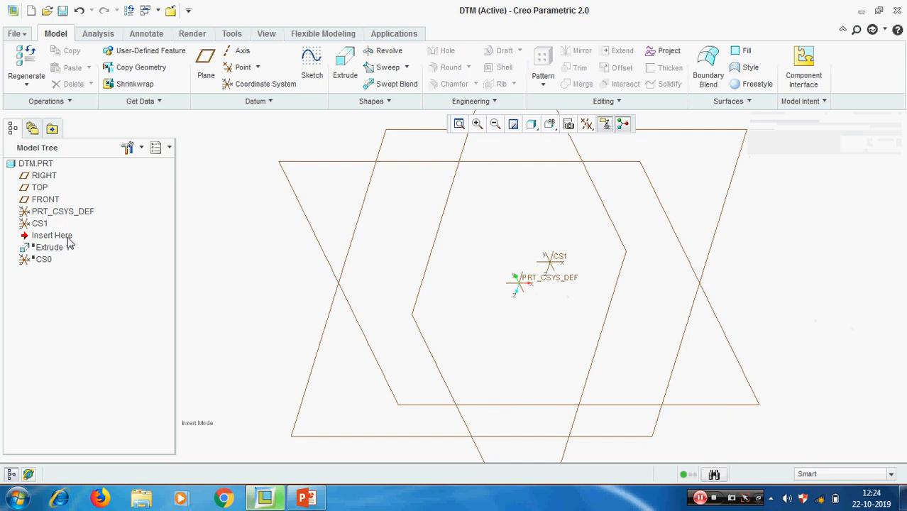
- Return the insertion marker to the end of the feature list and compare the positions of CS0 and CS1 on the block
left_click_drag(67, 240, 65, 270)
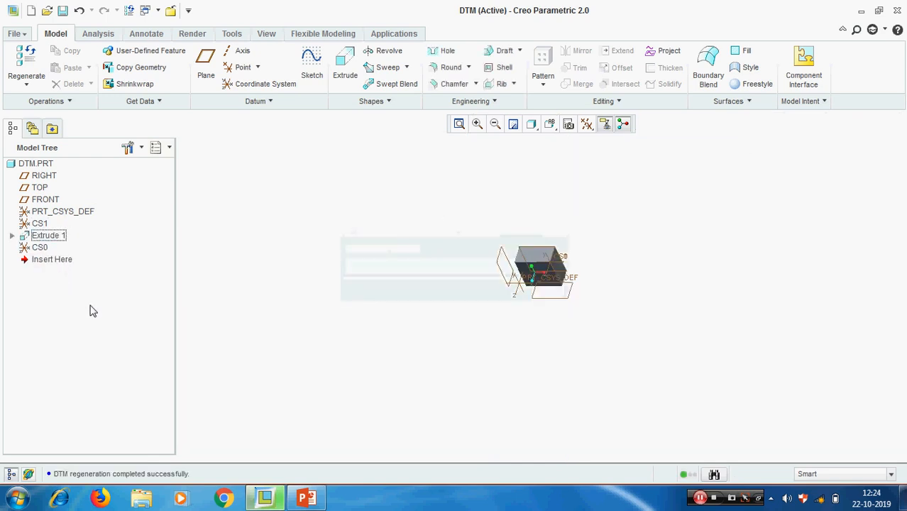
left_click(41, 247)
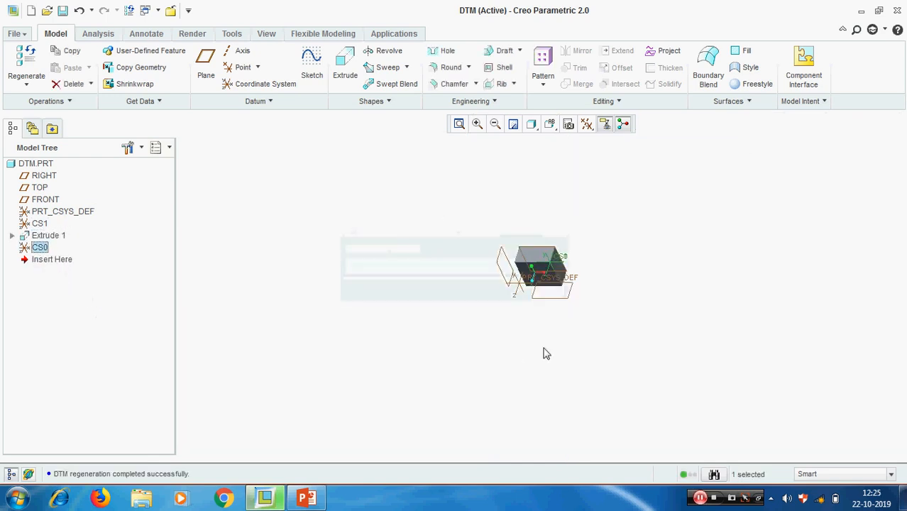
middle_click_drag(543, 350, 541, 292)
scroll(541, 292, "up", 5)
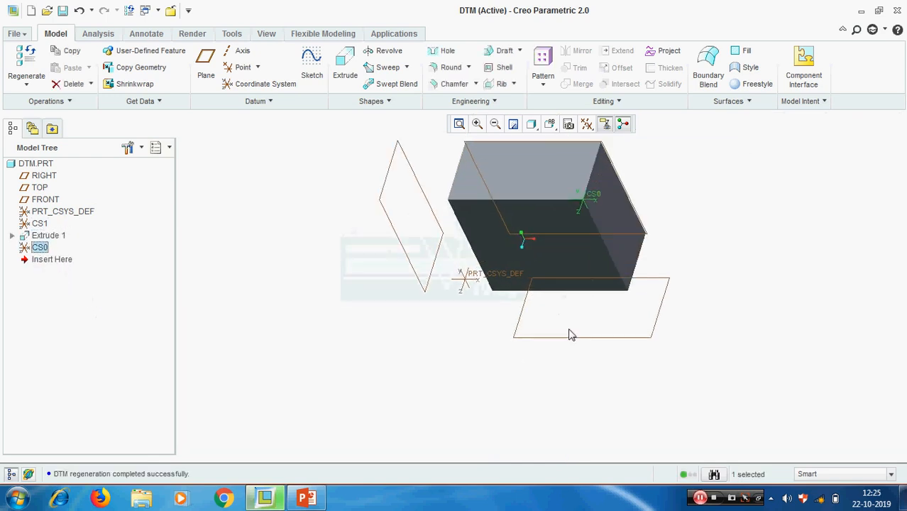
left_click(40, 224)
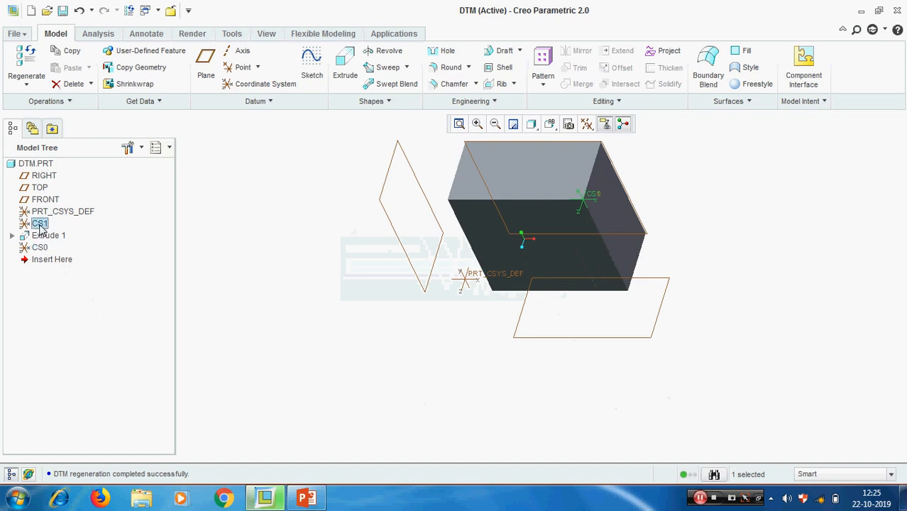
left_click(281, 237)
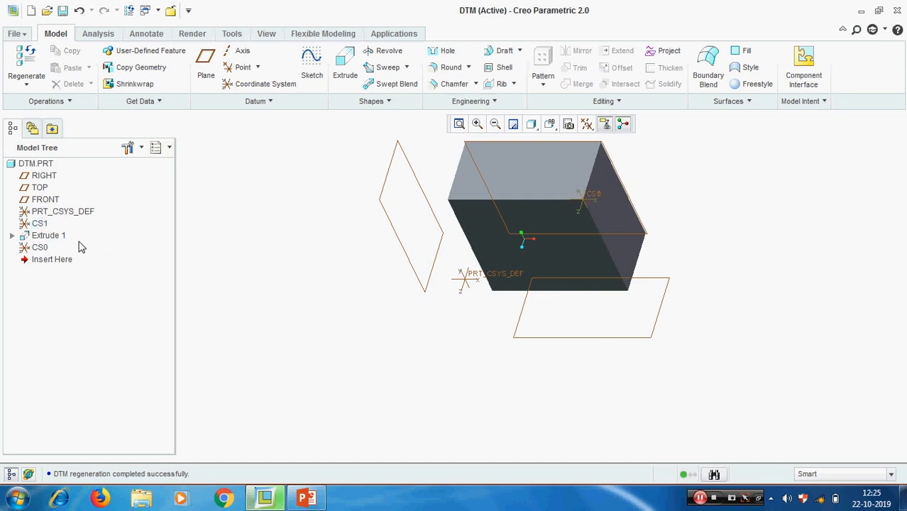
- Delete the feature Extrude 1 together with its dependent coordinate system CS0
left_click(50, 236)
right_click(51, 238)
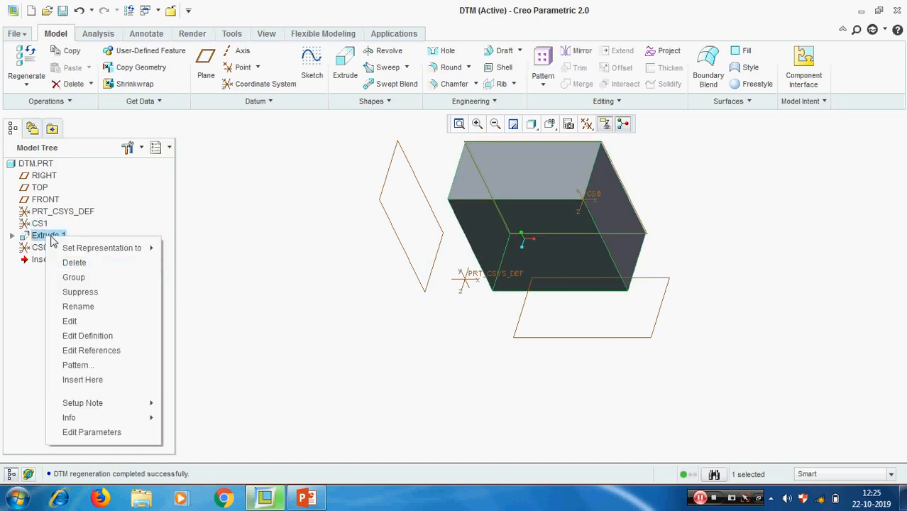
left_click(74, 263)
left_click(398, 267)
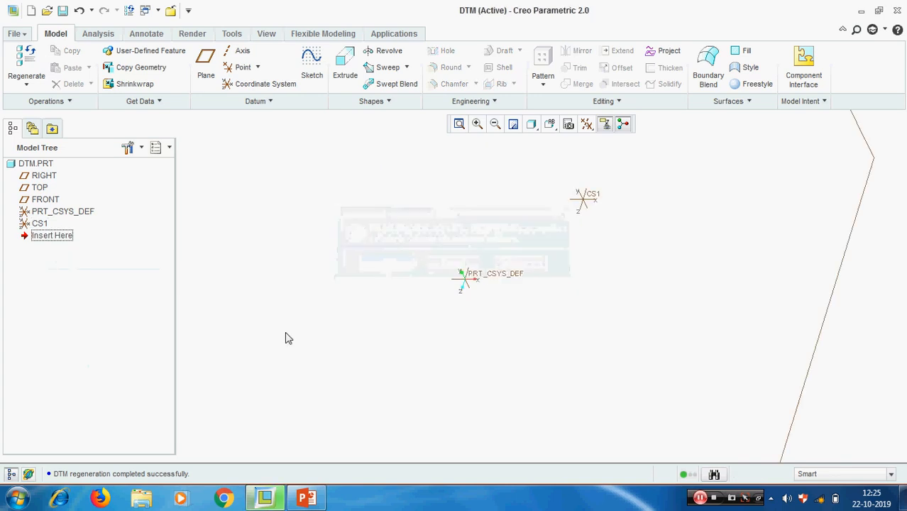
- Check the position of CS1 relative to the default coordinate system and delete CS1
scroll(462, 330, "up", 4)
scroll(481, 282, "up", 3)
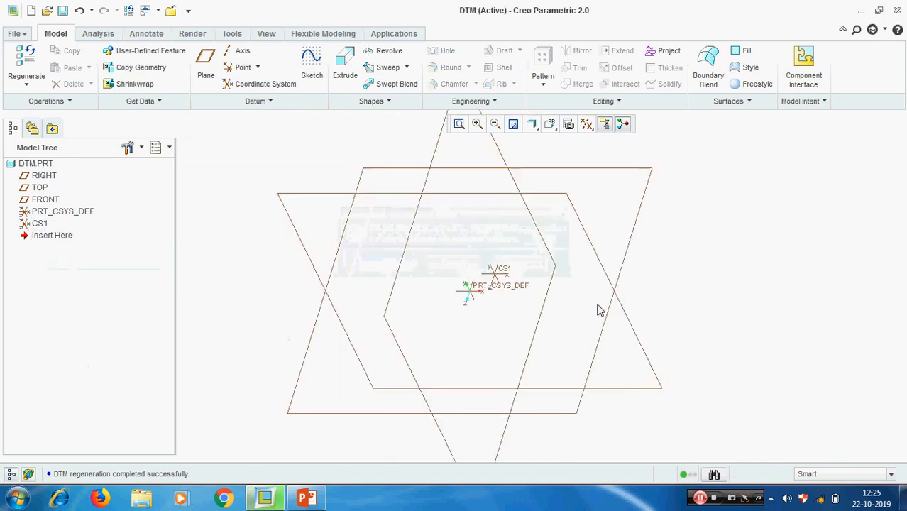
scroll(546, 303, "down", 3)
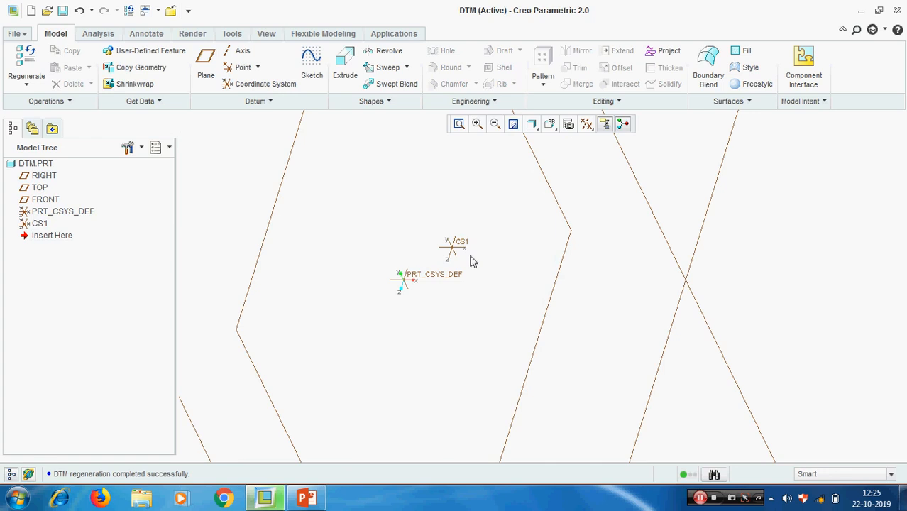
scroll(606, 275, "up", 3)
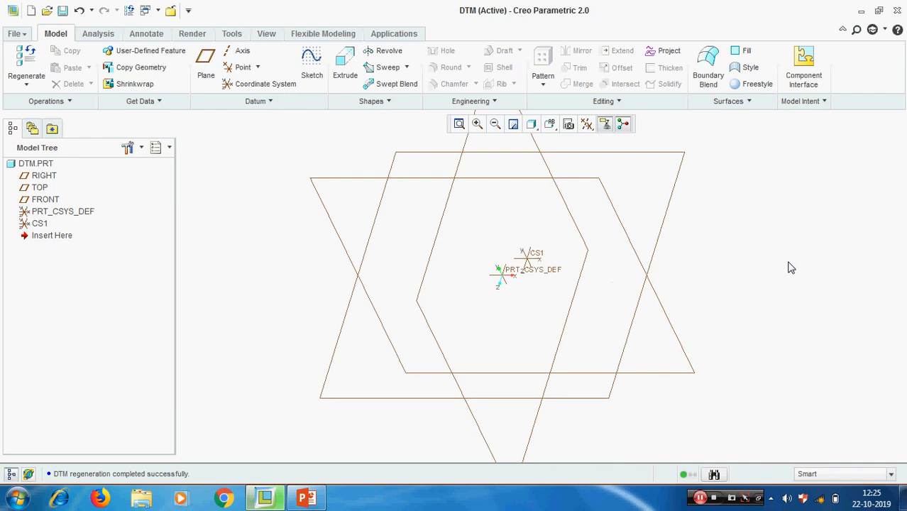
left_click(39, 223)
right_click(39, 224)
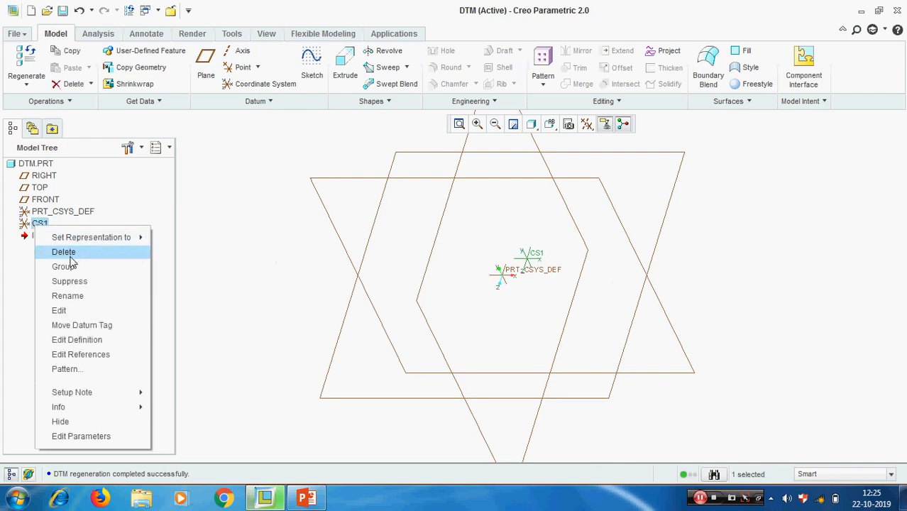
left_click(63, 252)
left_click(419, 263)
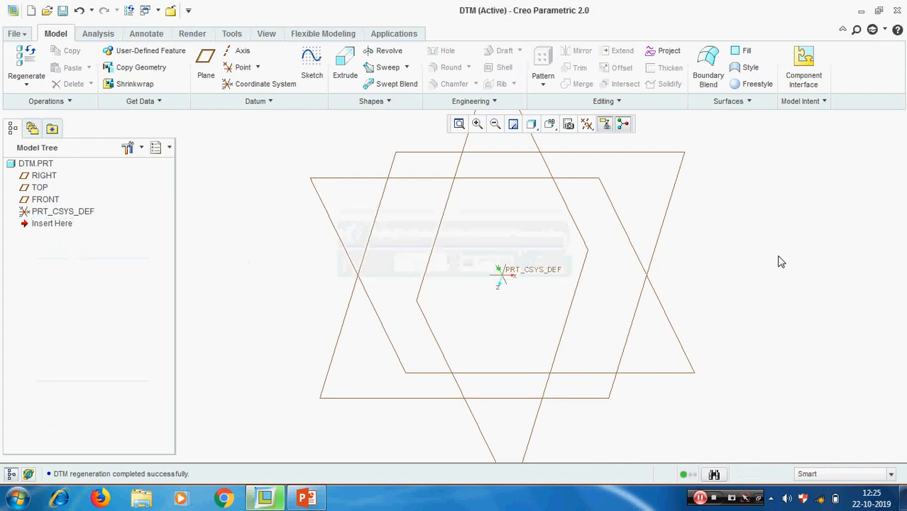
- Start Cartesian offset datum points referenced to PRT_CSYS_DEF and add a first point named p1
left_click(258, 68)
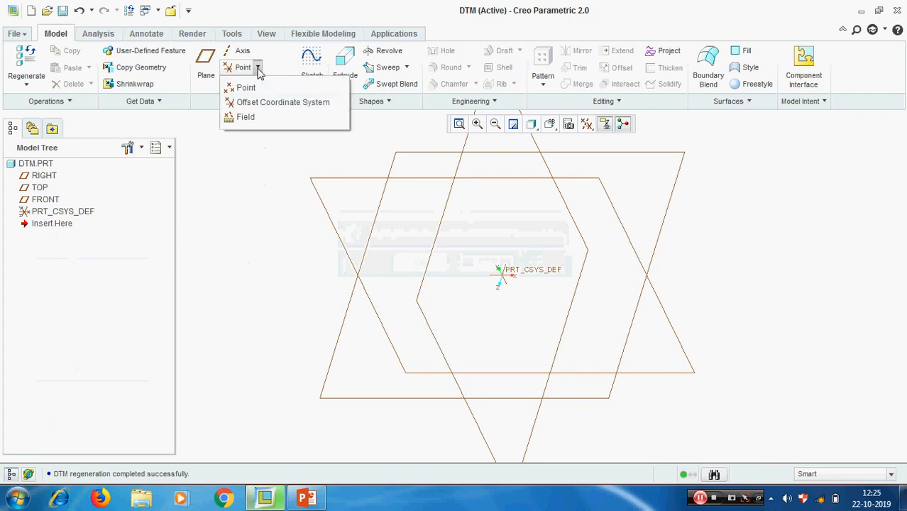
left_click(263, 105)
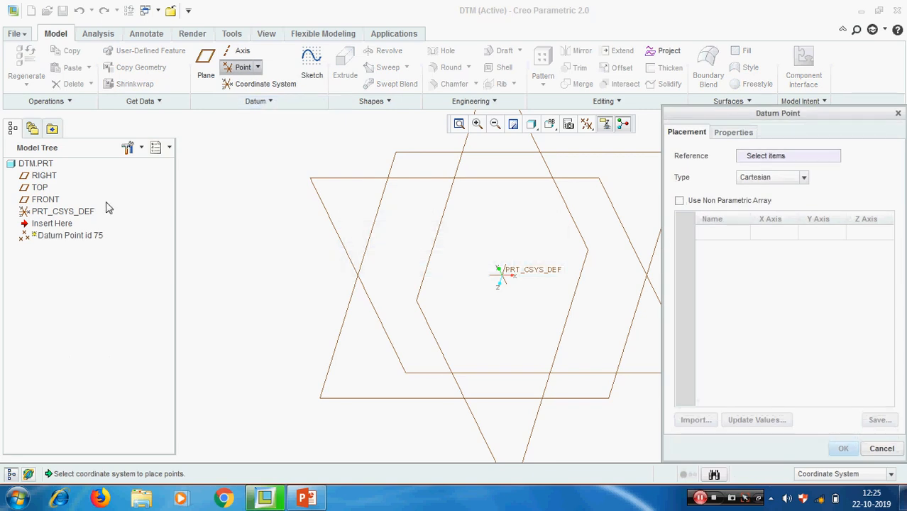
left_click(64, 212)
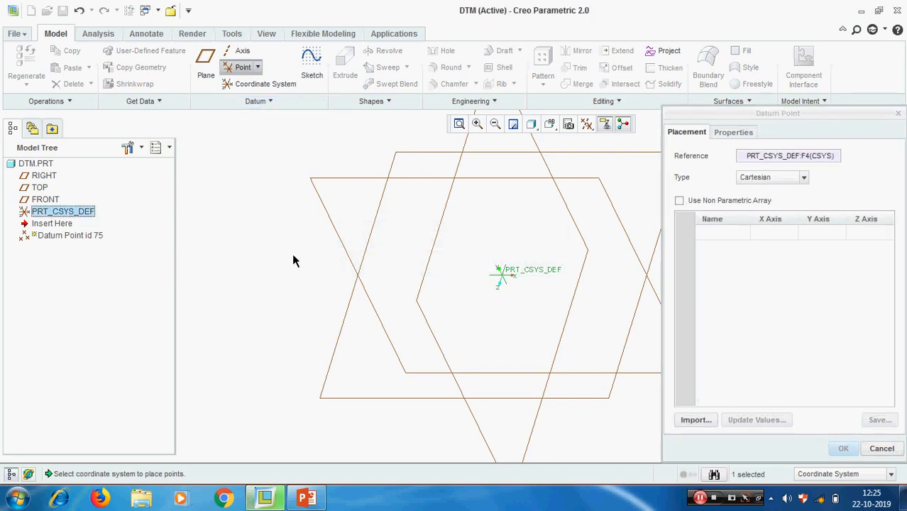
scroll(327, 275, "down", 3)
scroll(440, 282, "up", 2)
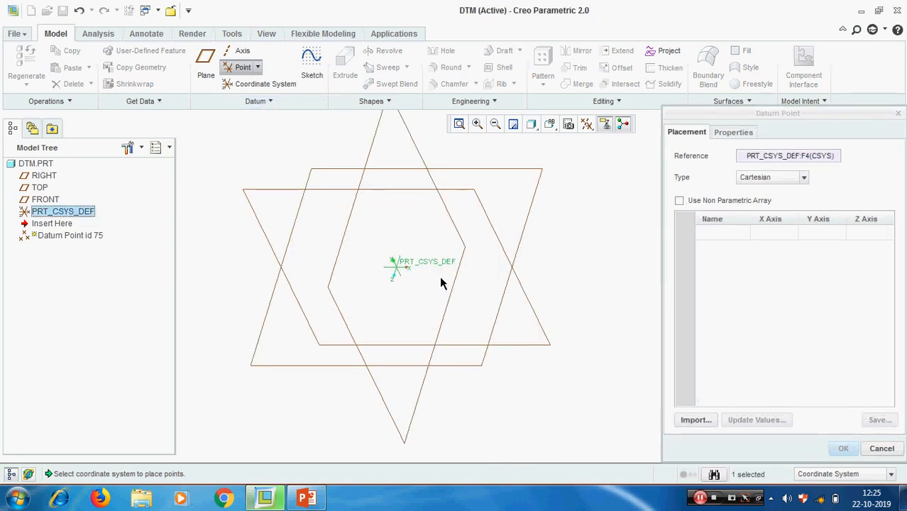
left_click(715, 240)
left_click(716, 235)
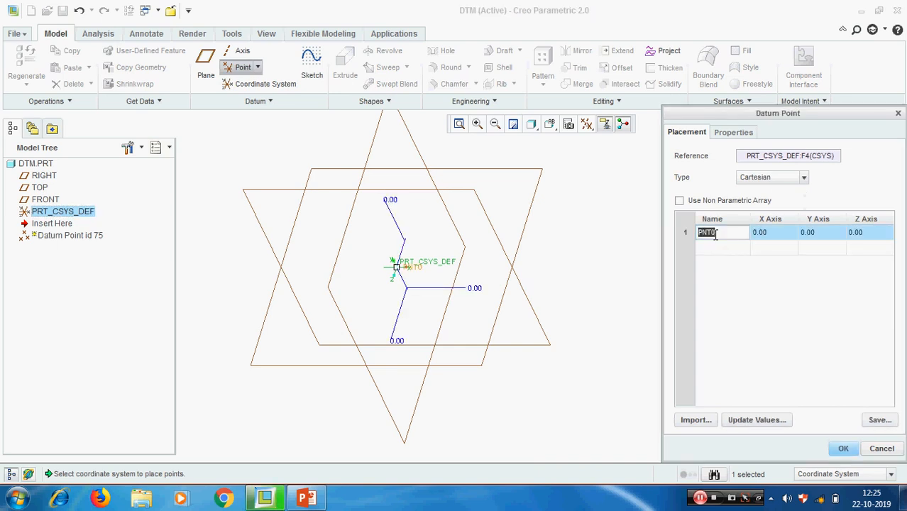
type("p1")
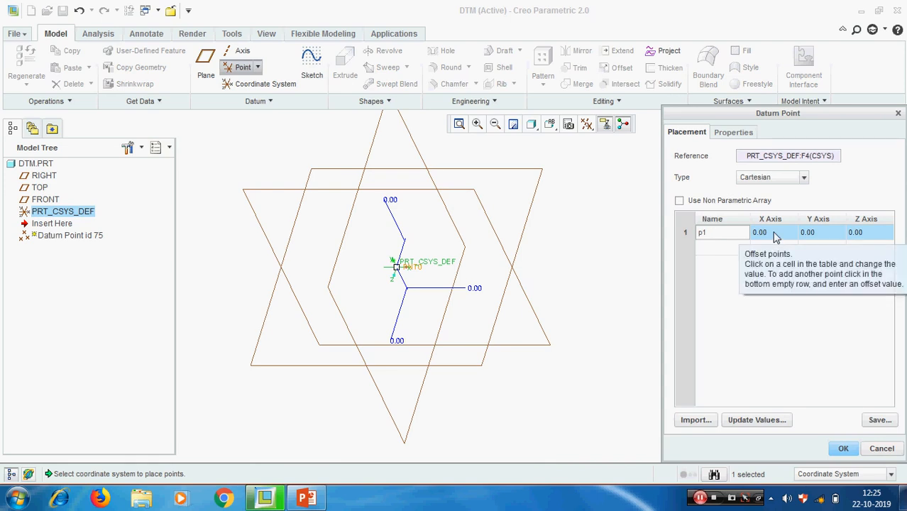
- Set the X, Y and Z offsets of point p1 to 100 each
left_click(776, 234)
type("1")
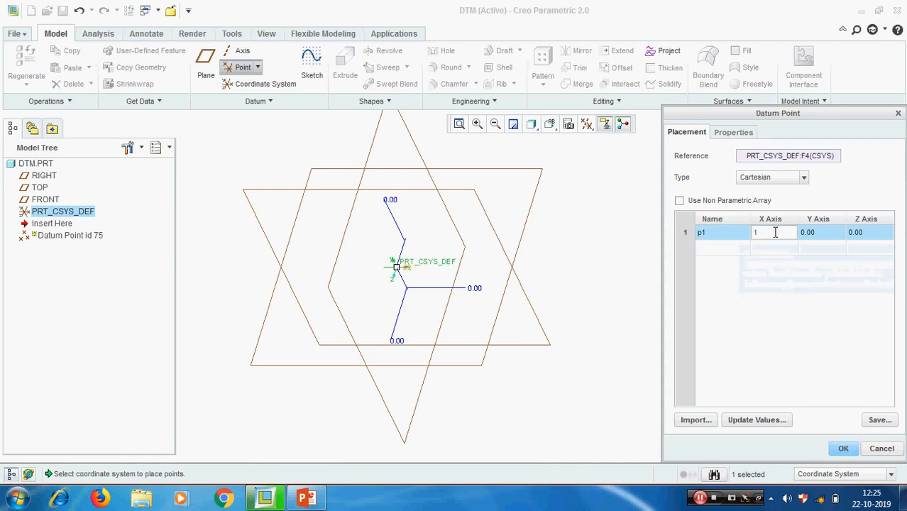
type("00")
left_click(826, 235)
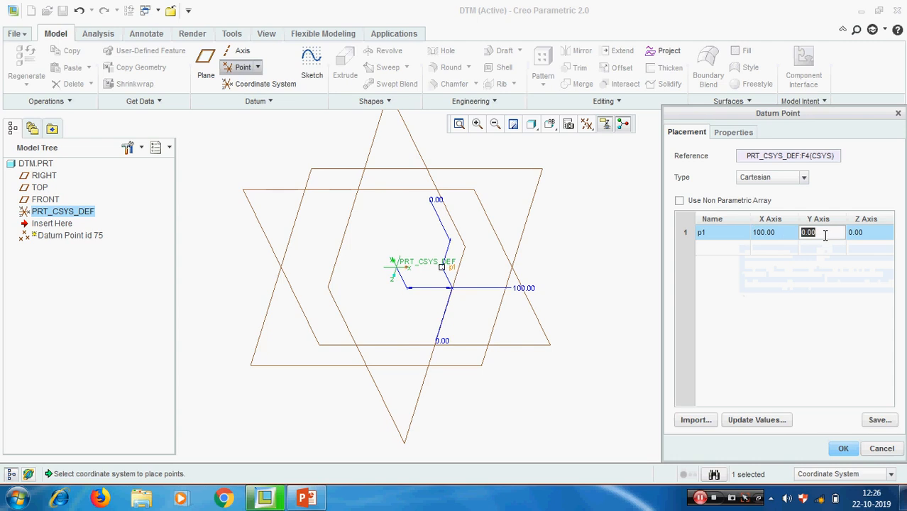
type("10")
left_click(862, 233)
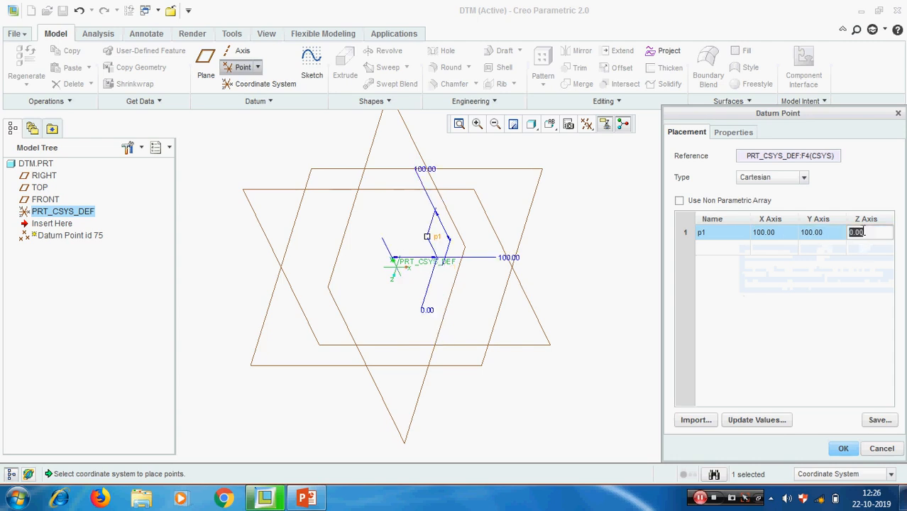
type("100")
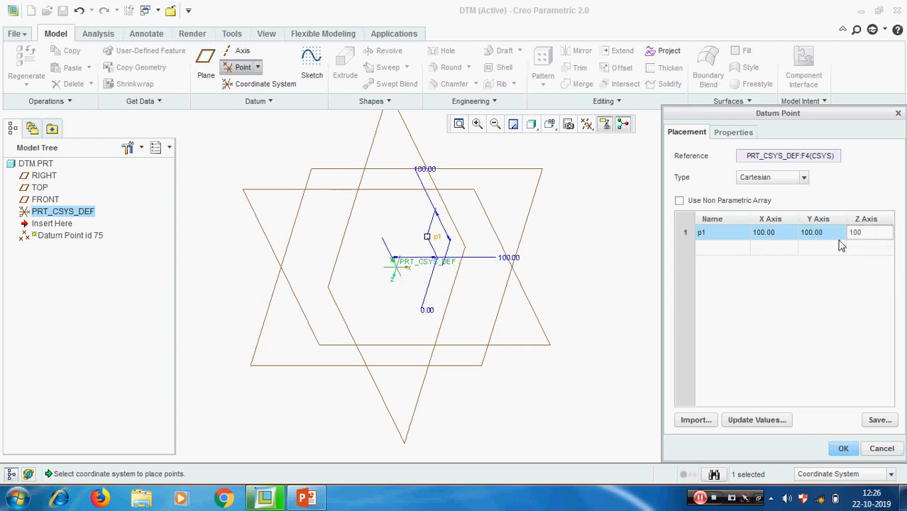
- Add a second point named p2 with offsets X 200, Y 50 and Z 100
left_click(711, 251)
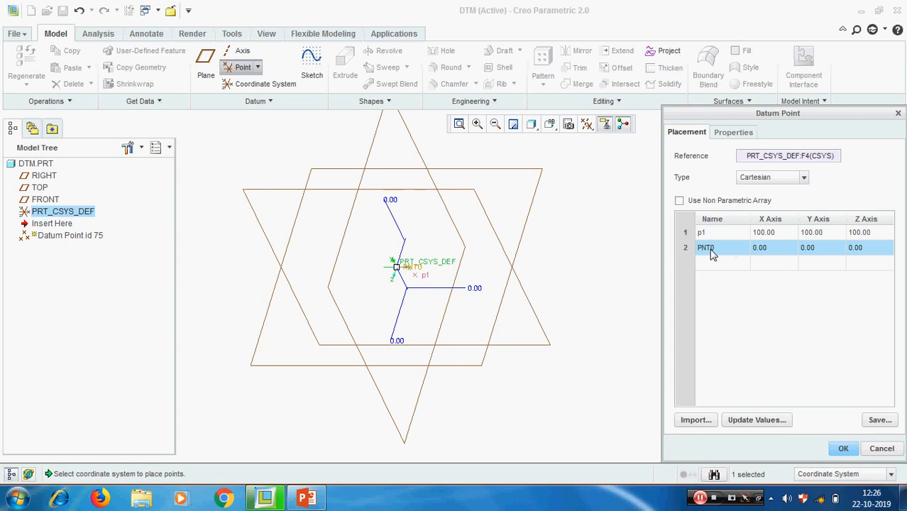
left_click(711, 250)
type("p2")
left_click(769, 247)
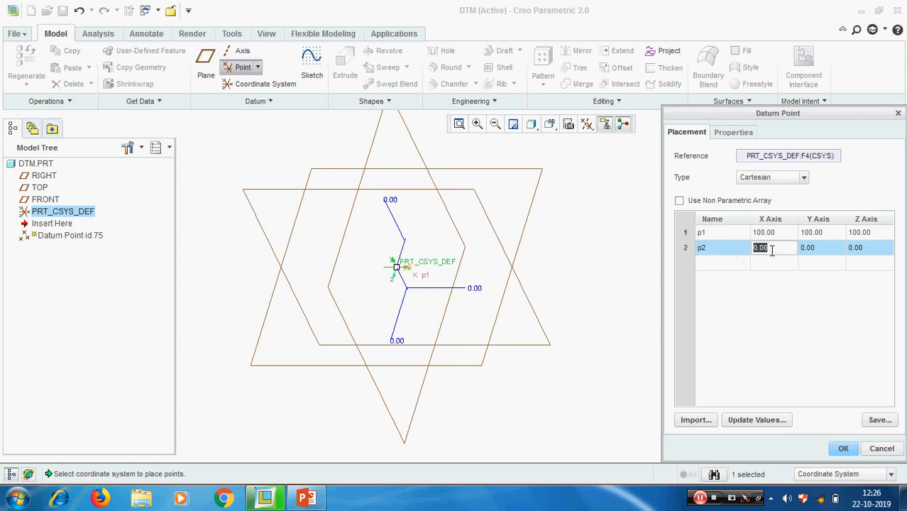
type("20")
left_click(822, 246)
type("50")
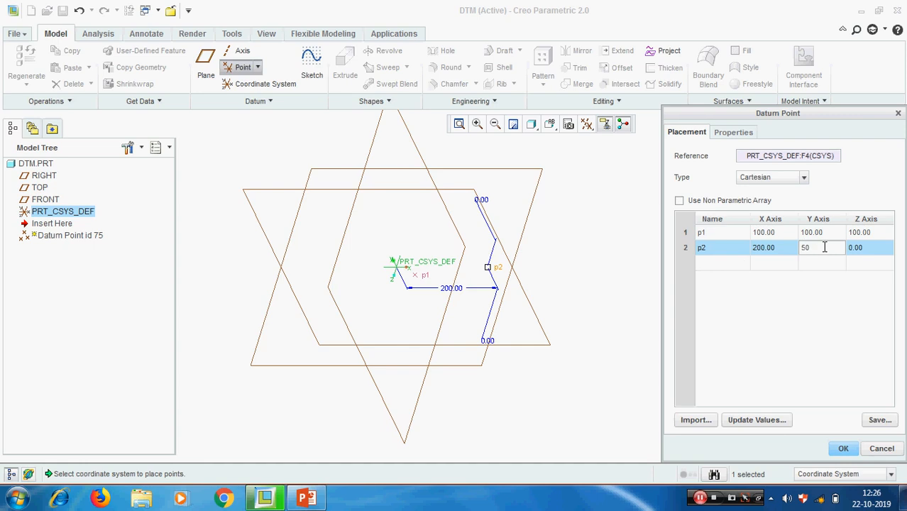
left_click(867, 246)
type("1")
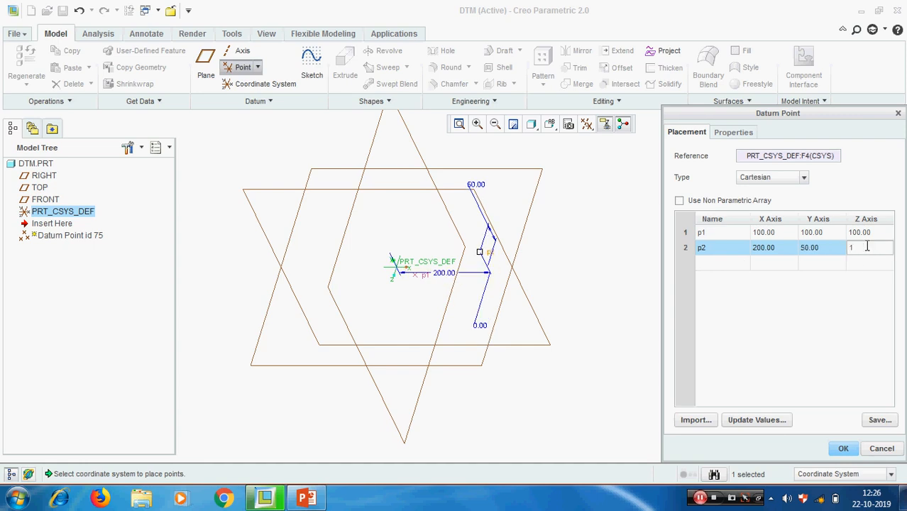
- Add a third point named p3 with offsets X 300 and Y 75, and finish the datum point feature
left_click(717, 266)
left_click(719, 266)
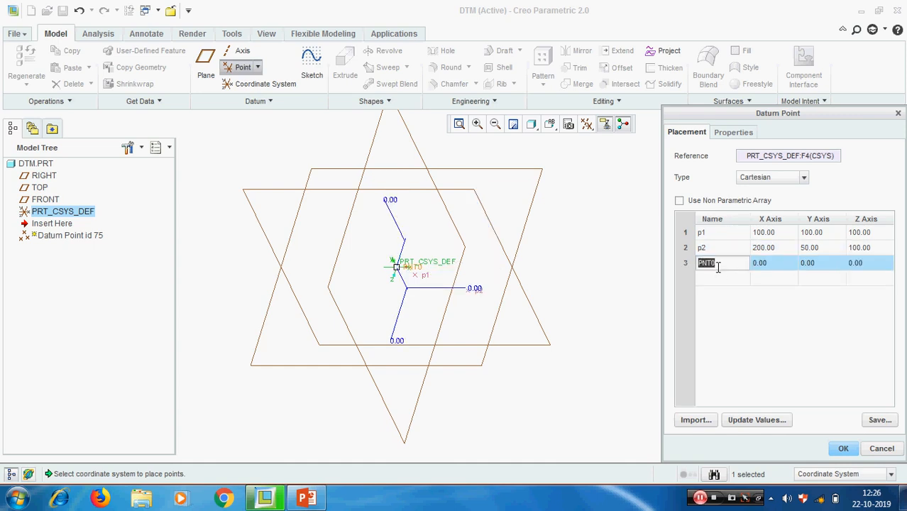
type("p3")
left_click(778, 263)
type("30")
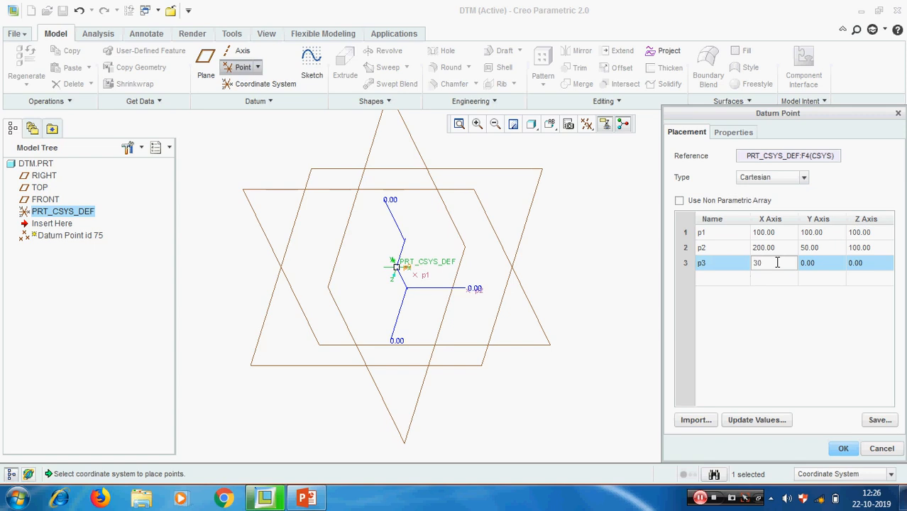
type("0")
left_click(820, 264)
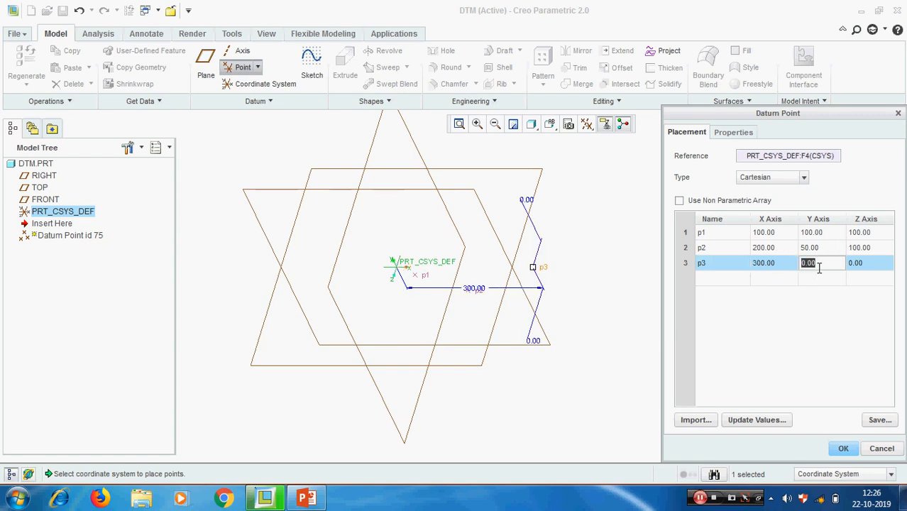
type("75")
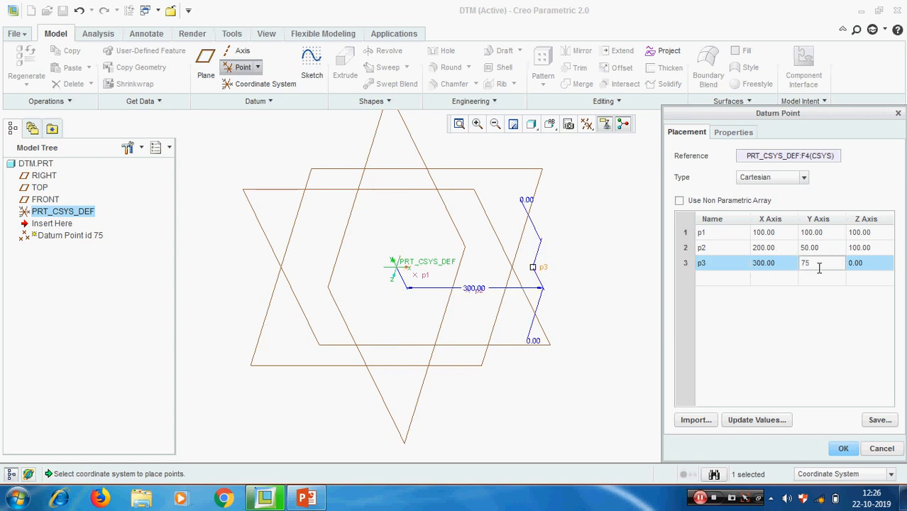
left_click(844, 449)
left_click(729, 331)
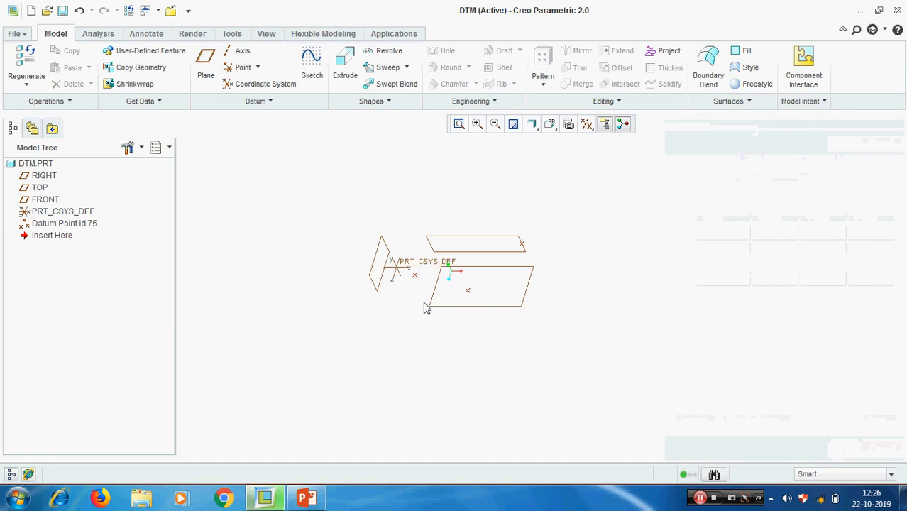
- Show the offset dimensions of the datum point feature for checking
scroll(369, 284, "up", 3)
right_click(73, 225)
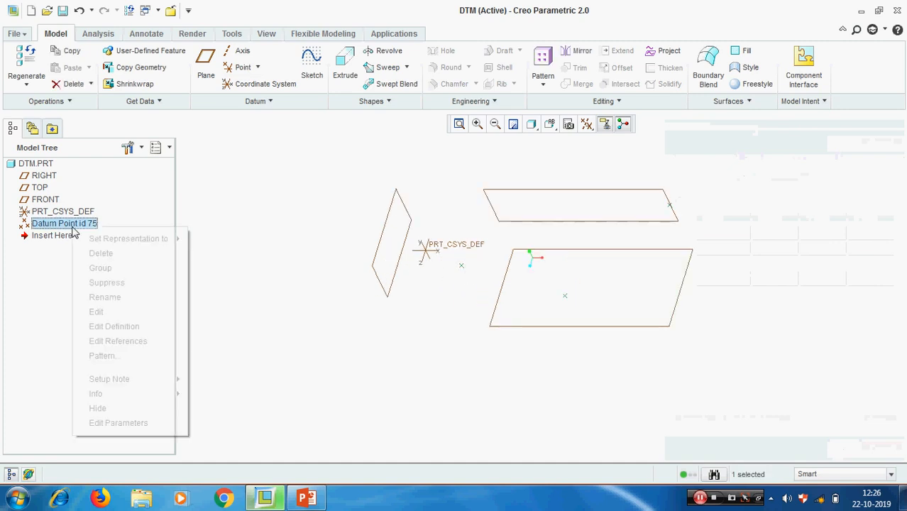
left_click(106, 311)
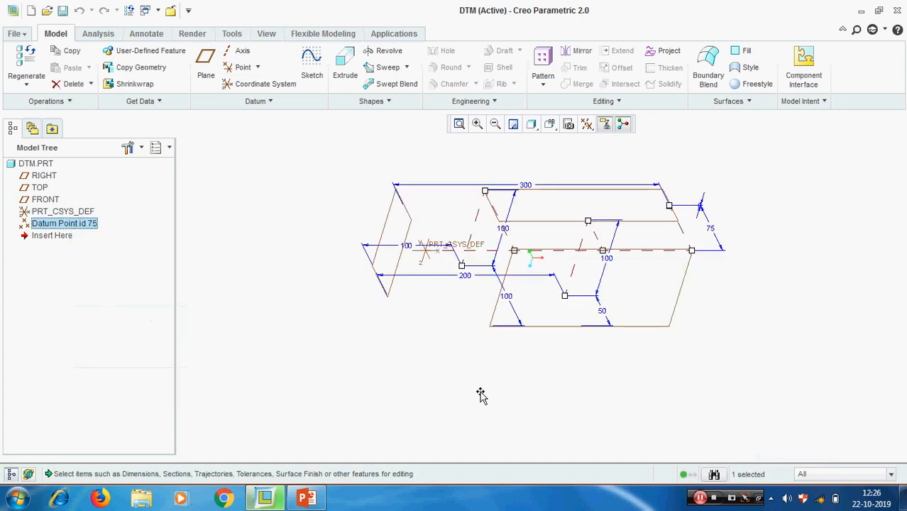
middle_click_drag(482, 393, 717, 188)
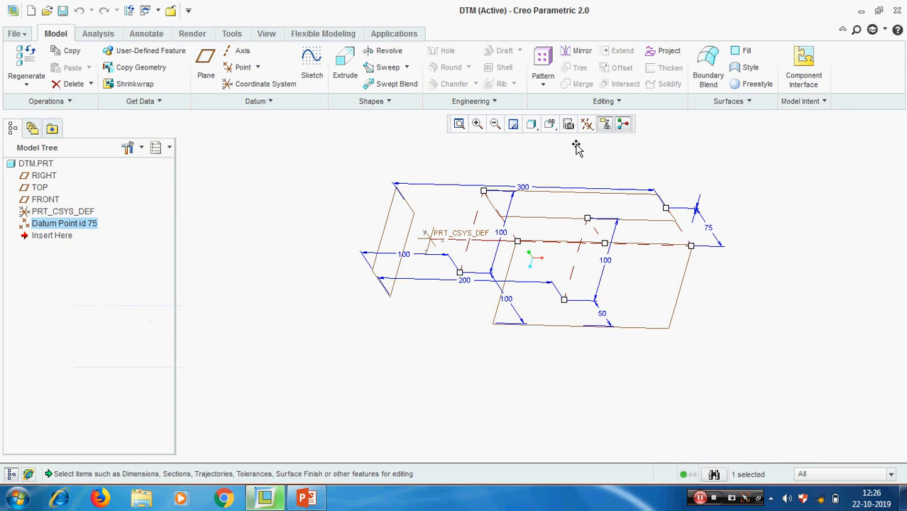
- Display only datum points, clear the feature dimensions and examine the three points in the model
left_click(586, 124)
left_click(591, 146)
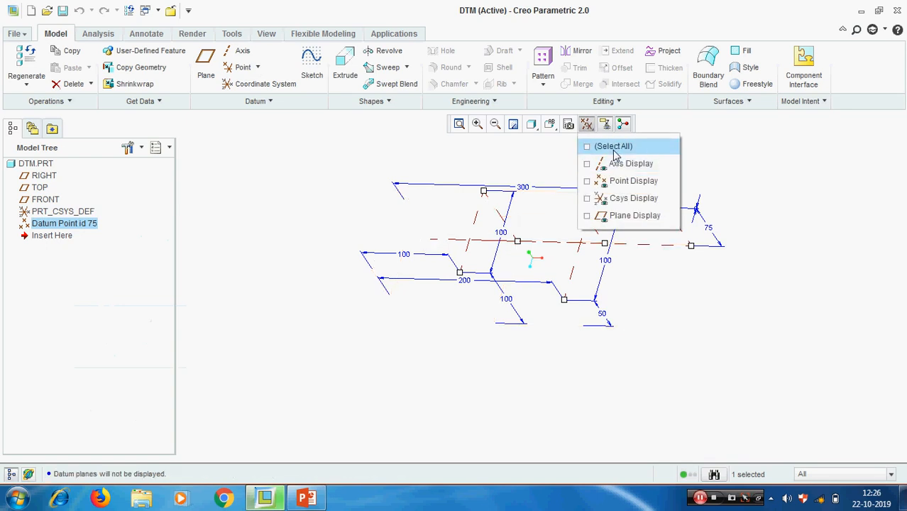
left_click(598, 180)
left_click(864, 190)
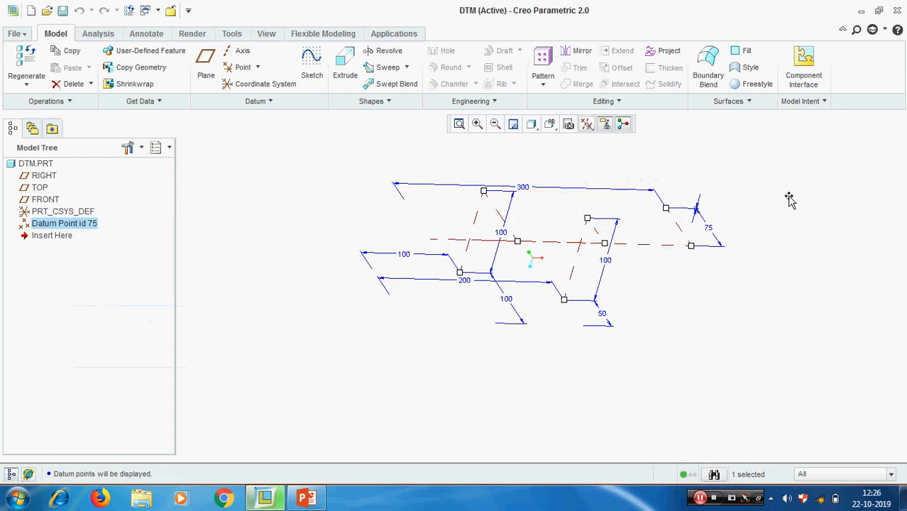
scroll(789, 198, "up", 2)
double_click(781, 320)
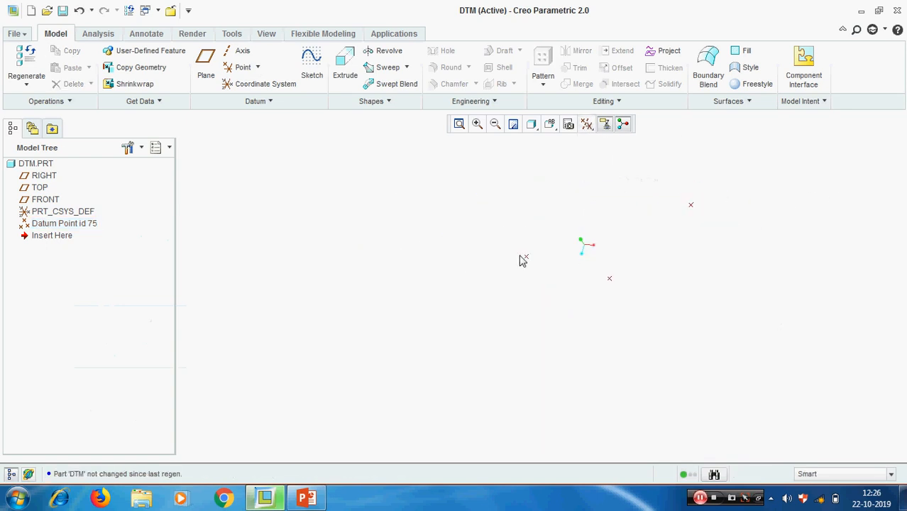
left_click(527, 260)
middle_click_drag(538, 239, 607, 277)
left_click(650, 287)
scroll(650, 286, "up", 2)
scroll(592, 233, "down", 3)
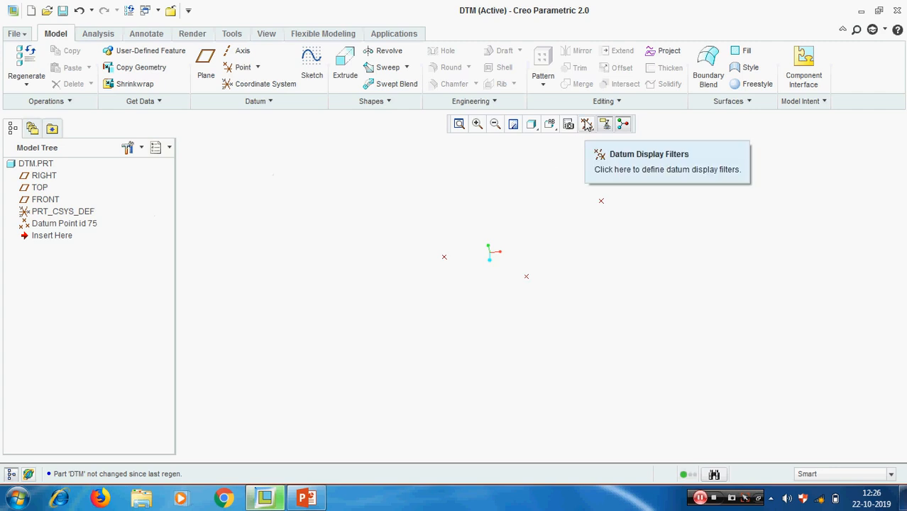
- Turn the datum plane display back on while keeping the datum points shown
left_click(587, 124)
left_click(627, 216)
left_click(625, 182)
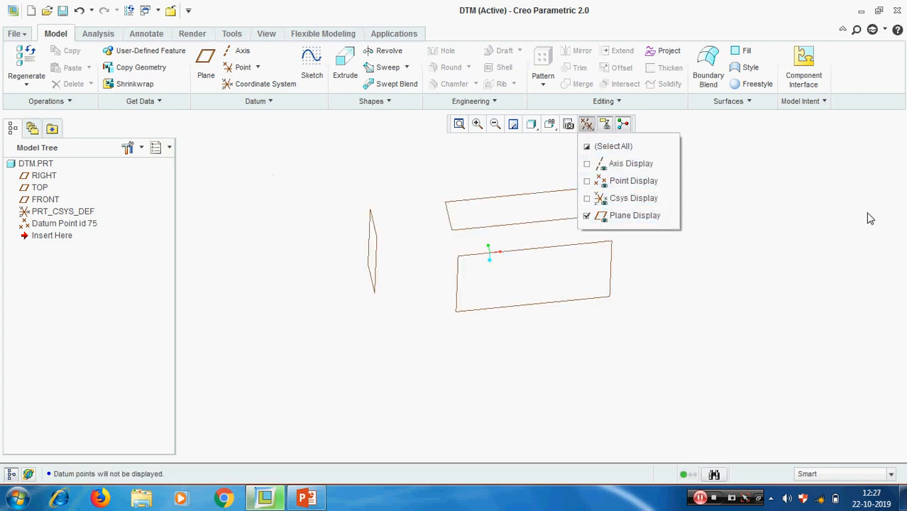
left_click(630, 181)
middle_click_drag(791, 277, 673, 292)
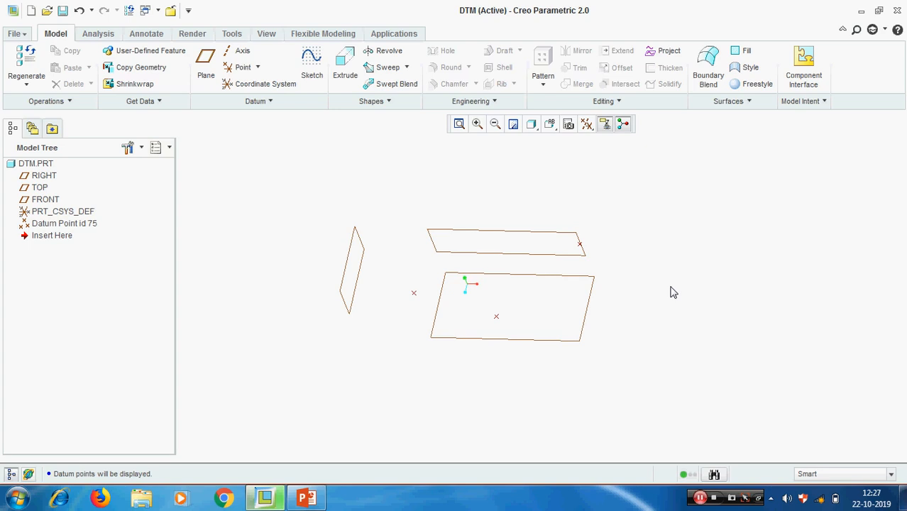
- Create a datum axis through the intersection of the TOP and FRONT planes and name it aaaa
left_click(228, 54)
left_click(524, 339)
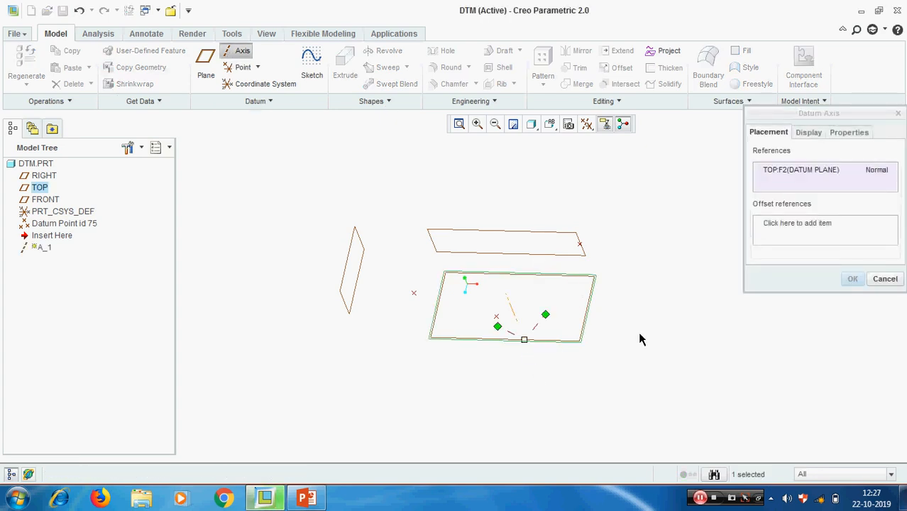
left_click(518, 234, "ctrl")
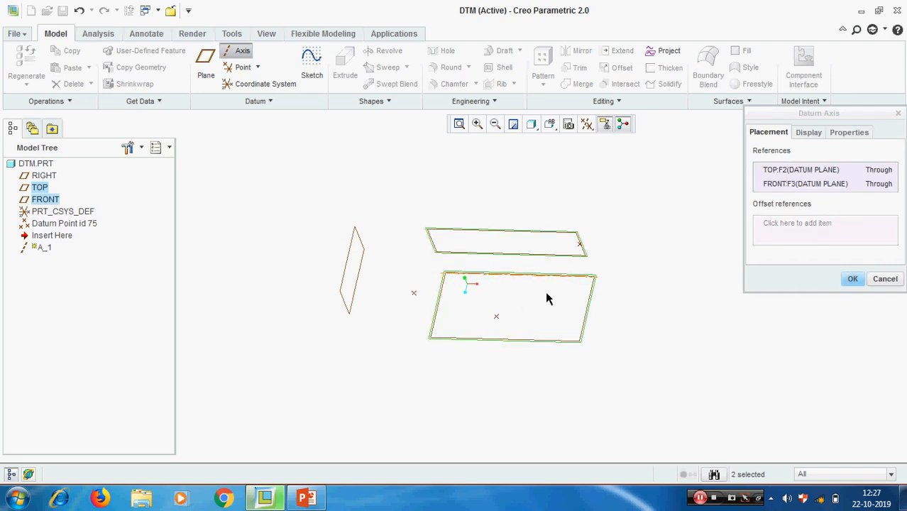
left_click(859, 137)
double_click(805, 163)
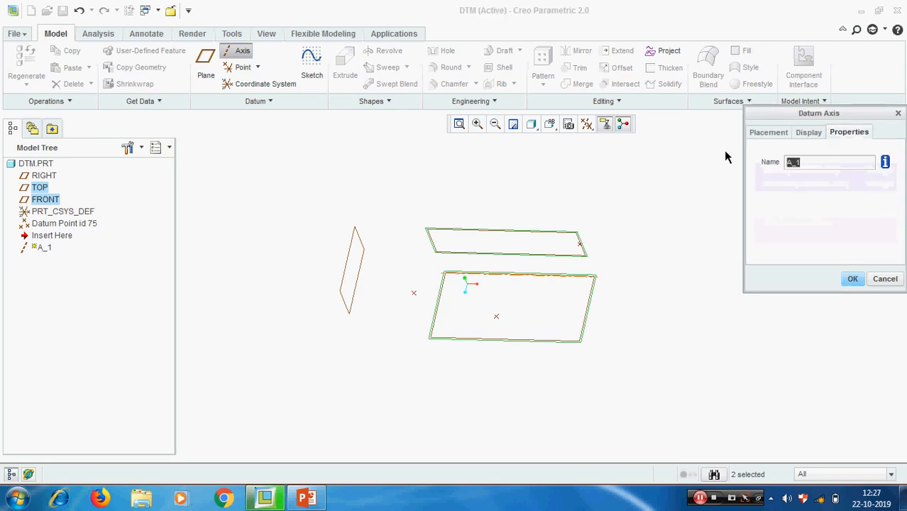
type("aaaa")
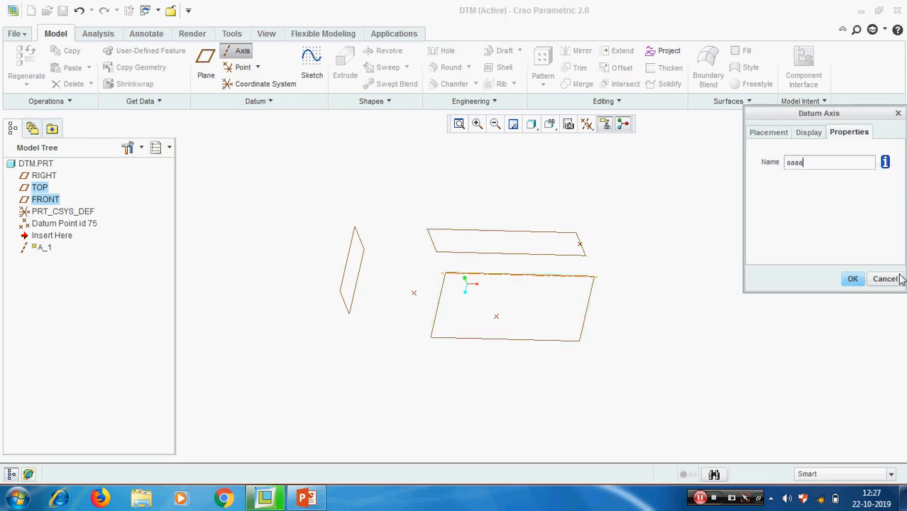
left_click(853, 279)
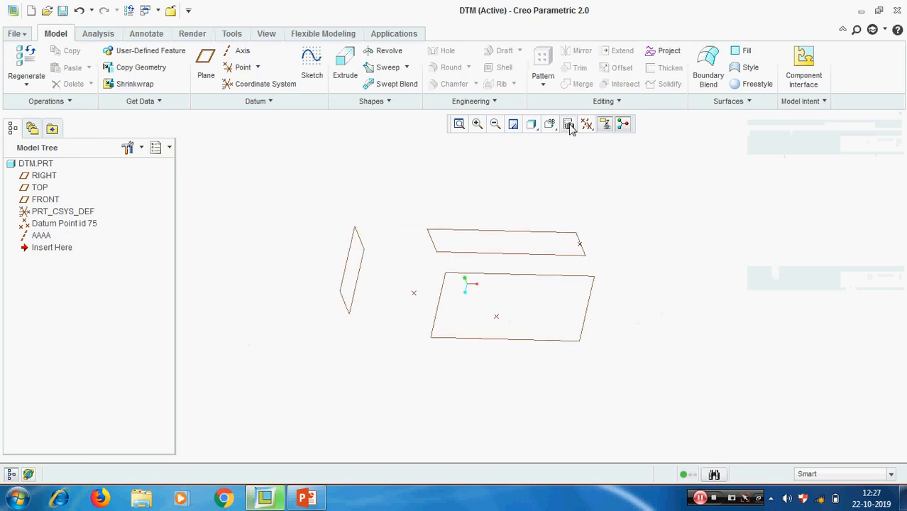
- Display only datum axes to examine axis AAAA, and restore the display of all datum types
left_click(605, 123)
left_click(621, 163)
left_click(616, 181)
left_click(610, 215)
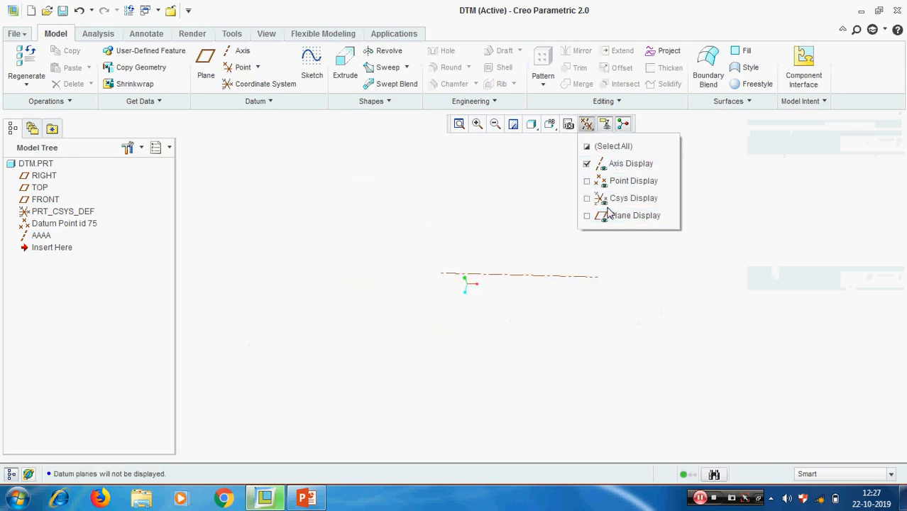
left_click(523, 276)
left_click(699, 311)
left_click(586, 124)
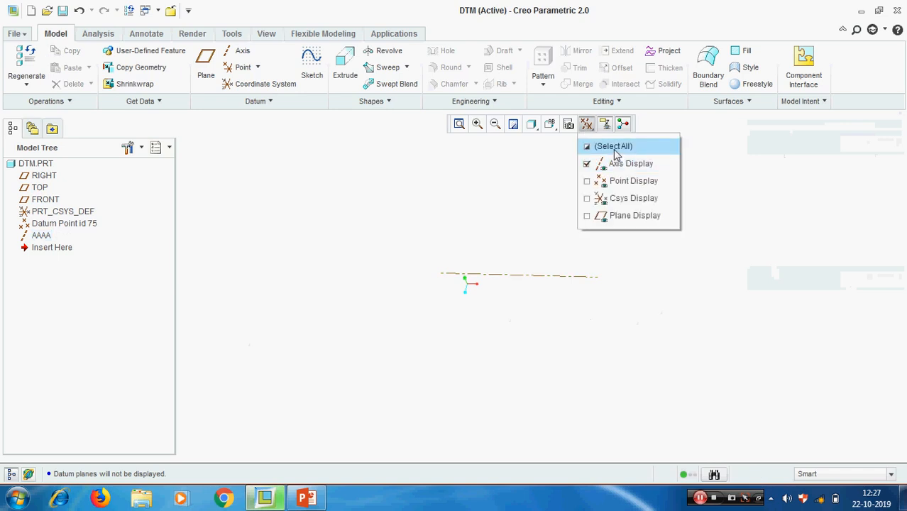
left_click(614, 150)
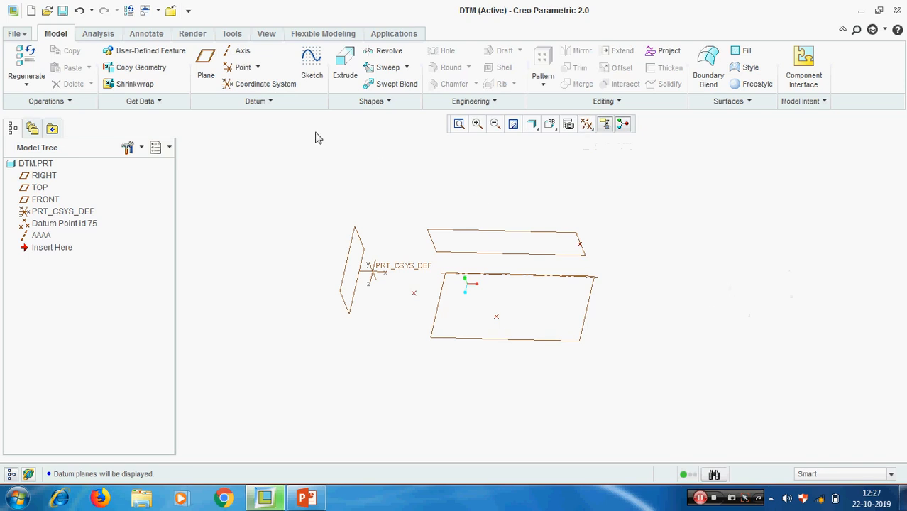
- Create a datum axis through point p2 and normal to the TOP plane
left_click(243, 52)
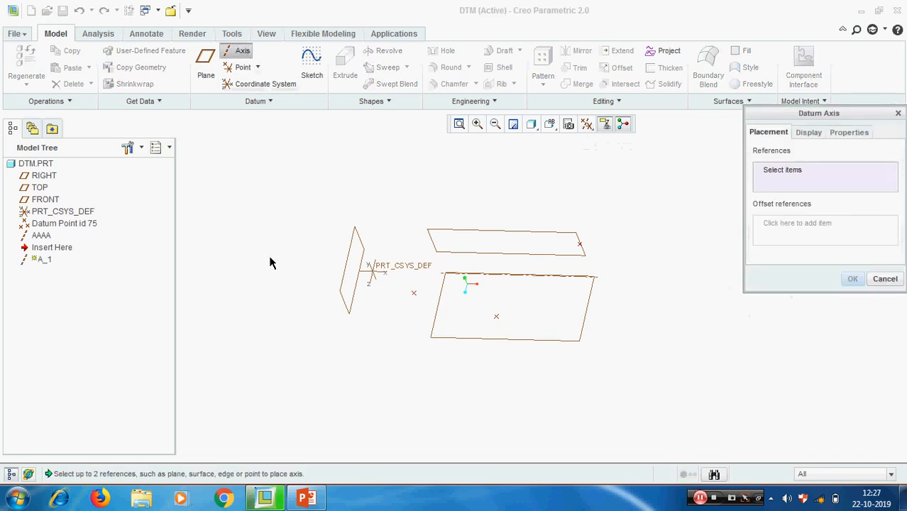
scroll(497, 336, "down", 2)
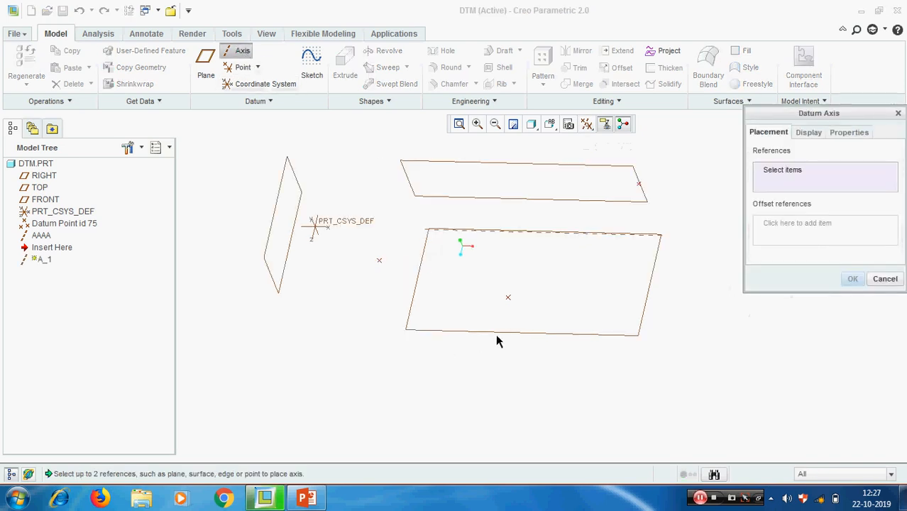
left_click(508, 299)
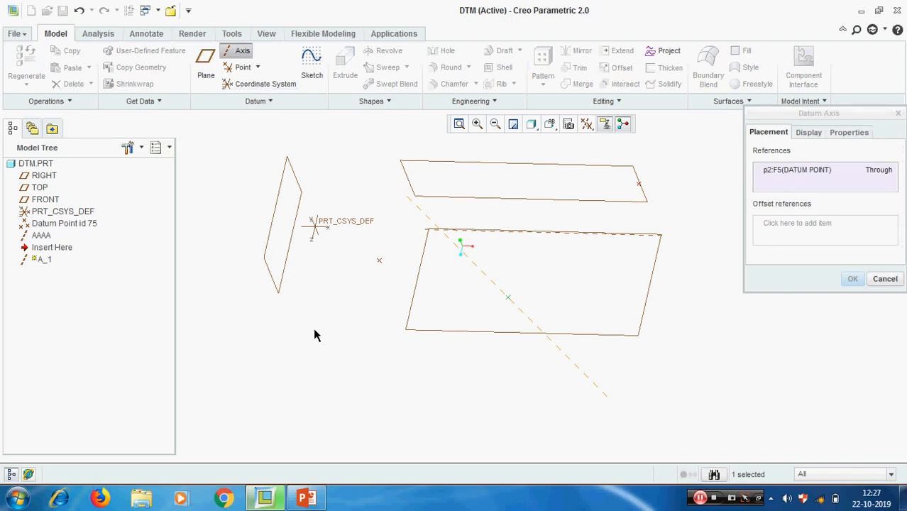
left_click(421, 329)
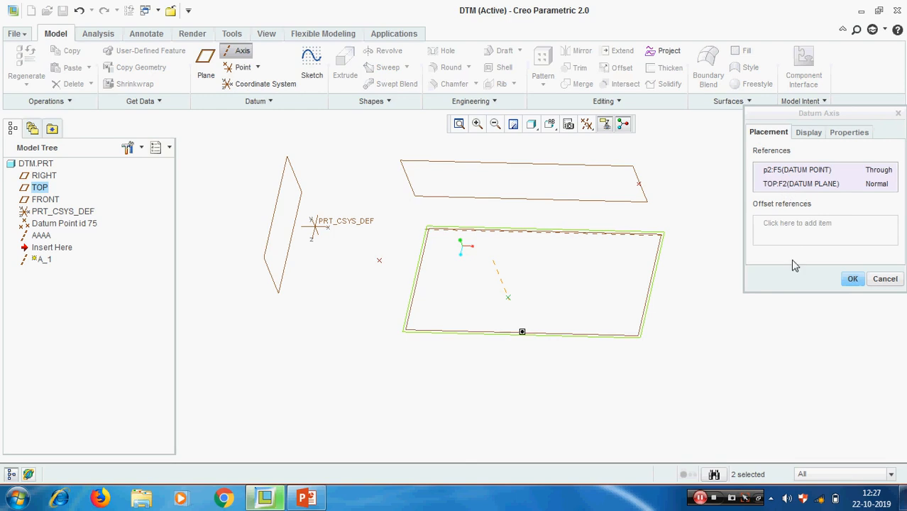
left_click(852, 279)
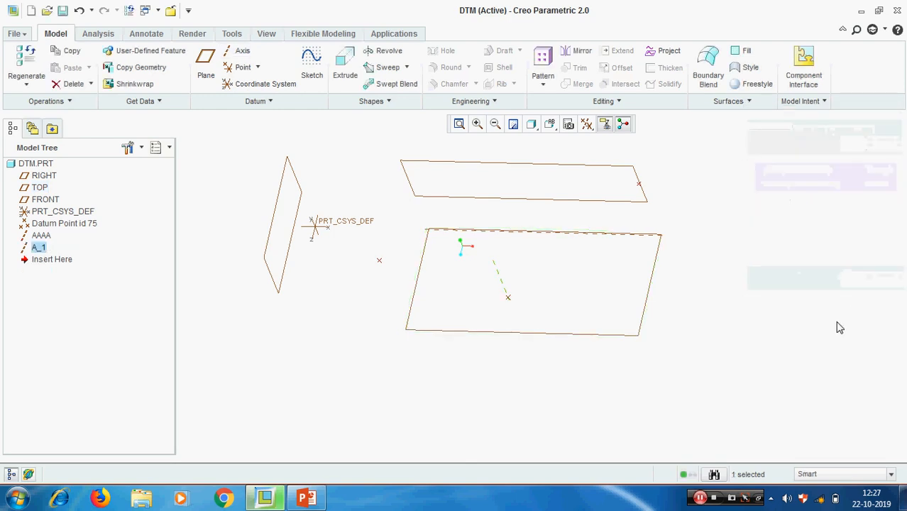
scroll(631, 328, "down", 2)
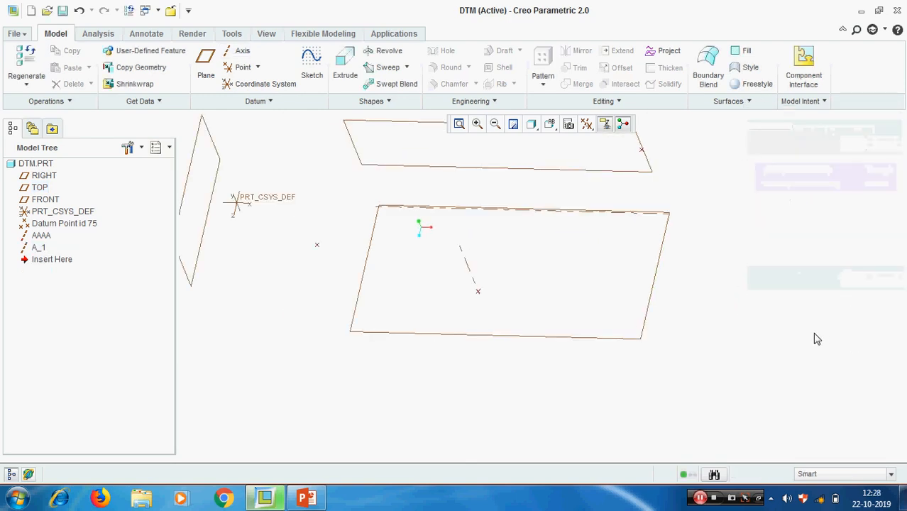
scroll(575, 311, "up", 2)
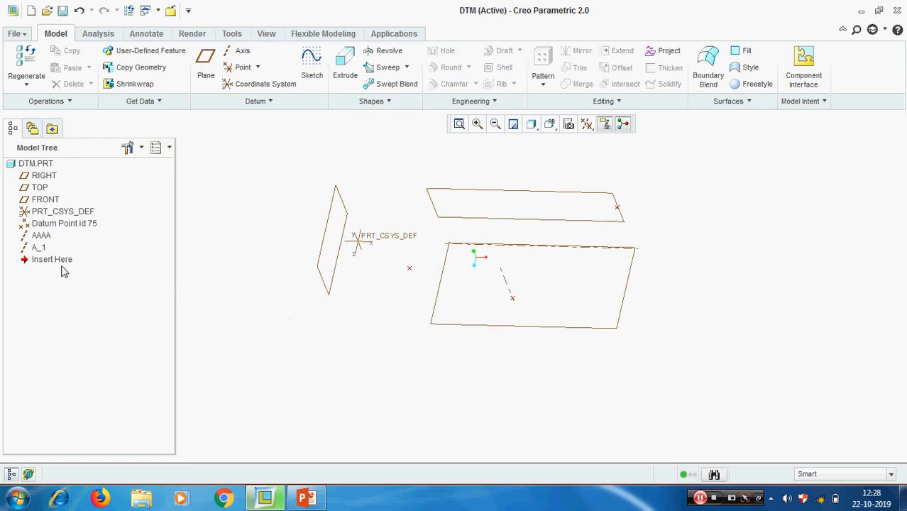
- Delete the datum axis that passes through point p2
left_click(39, 249)
right_click(40, 250)
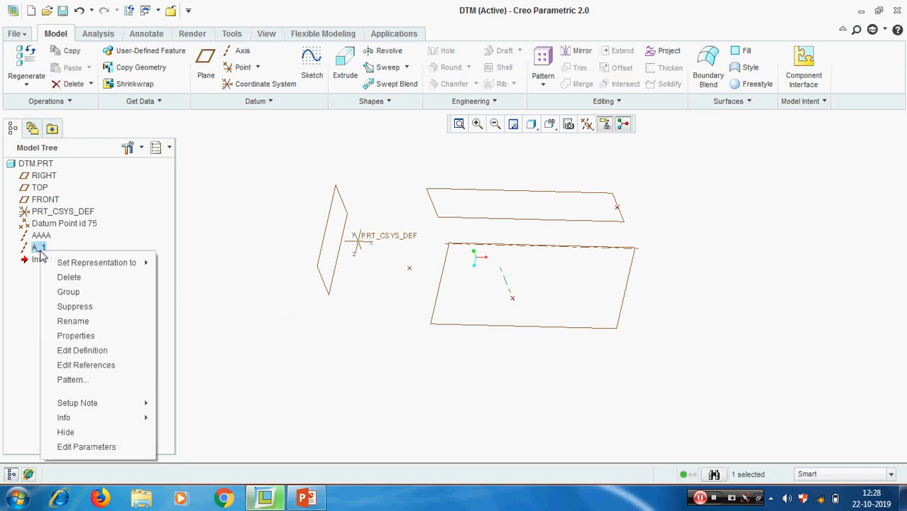
left_click(71, 278)
left_click(412, 264)
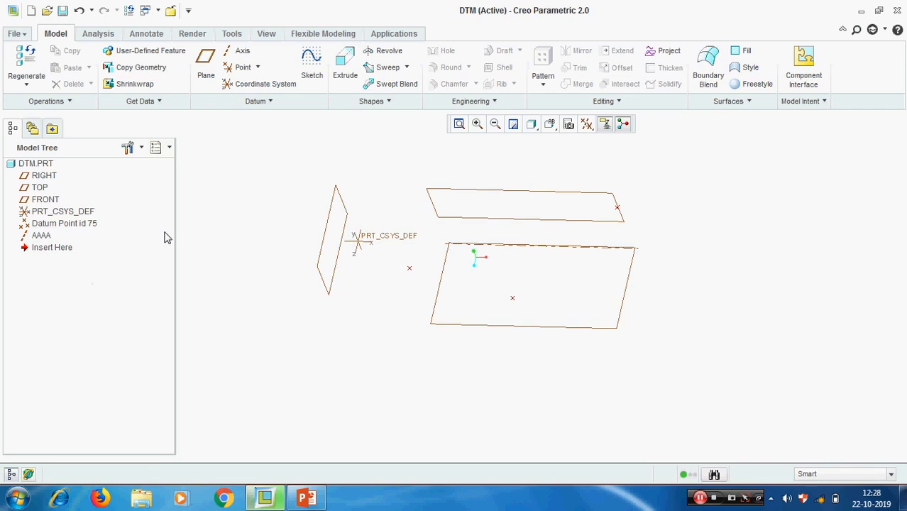
- Create a datum plane offset 100 from the FRONT plane
left_click(205, 66)
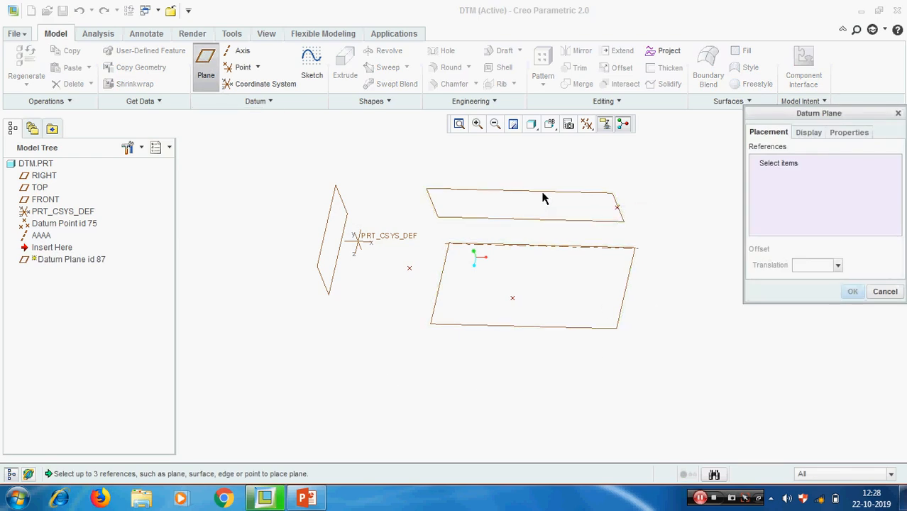
left_click(444, 193)
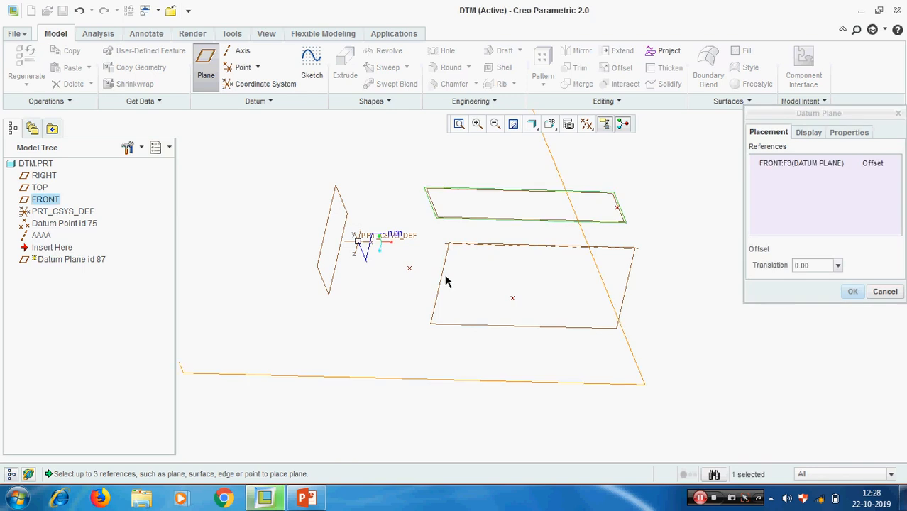
scroll(523, 327, "up", 2)
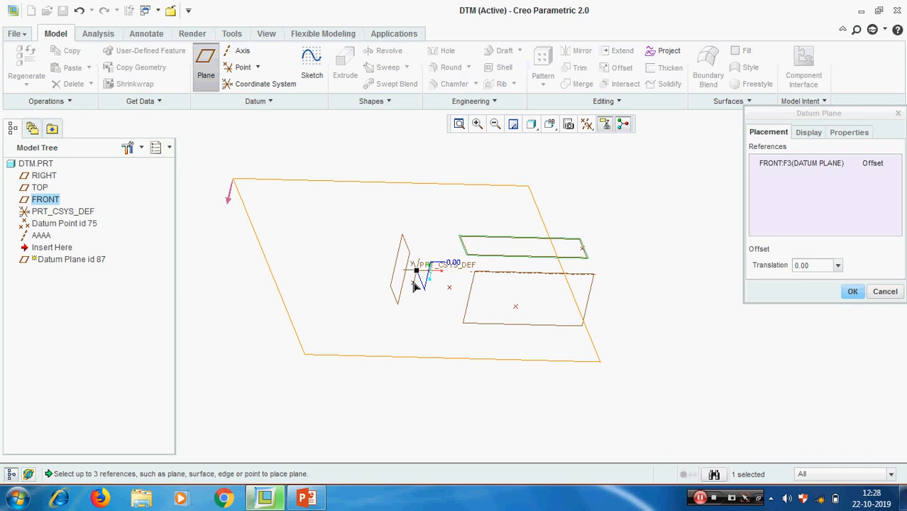
left_click_drag(416, 276, 363, 330)
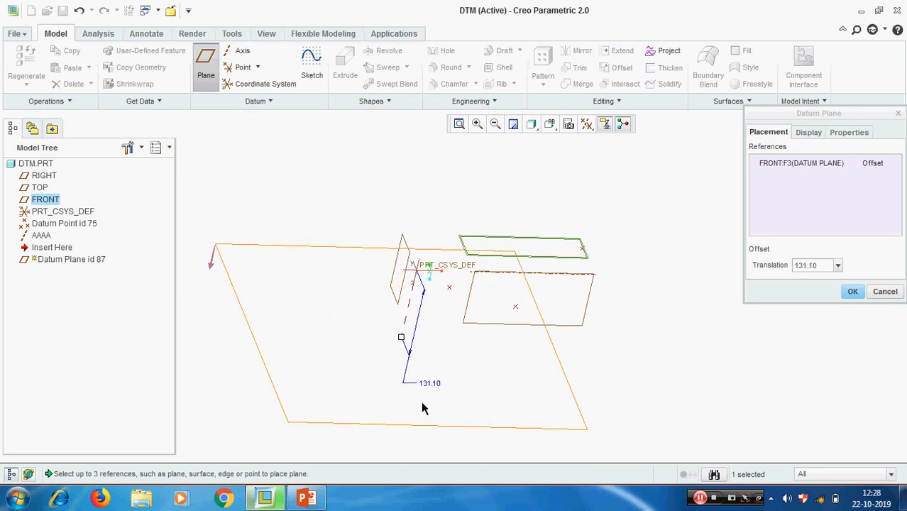
double_click(433, 384)
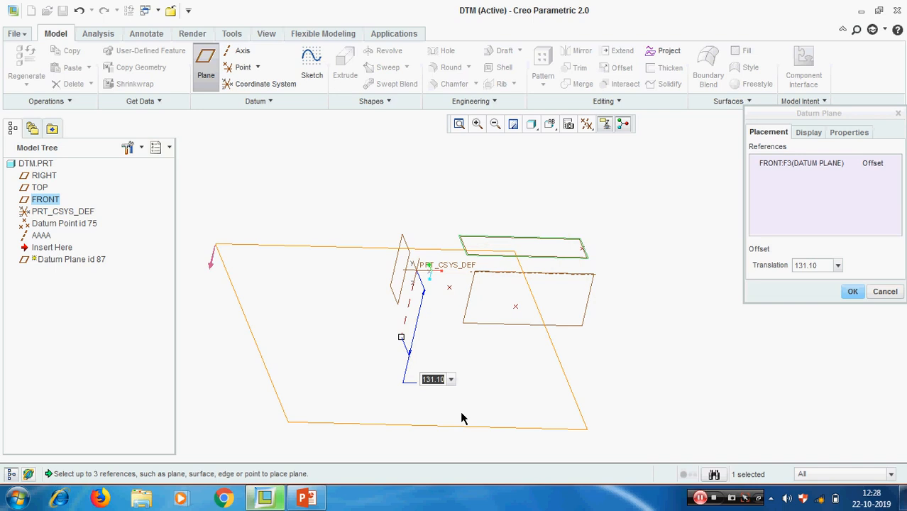
type("100")
key("Return")
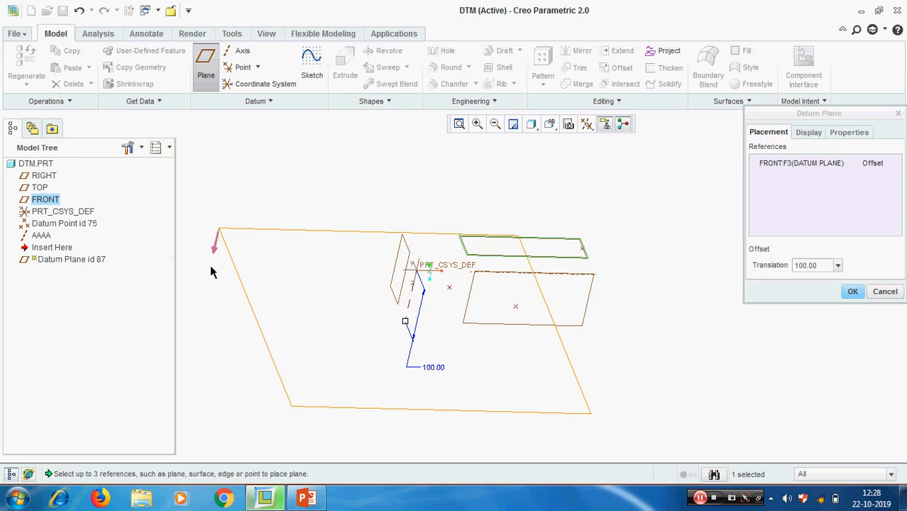
left_click(853, 291)
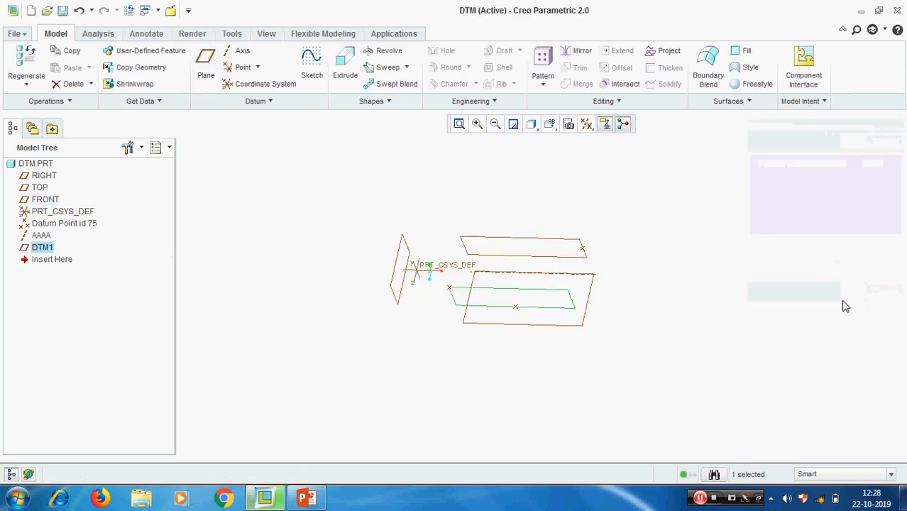
left_click(634, 348)
- Redefine datum plane DTM1 with its normal direction flipped, and examine the plane in the model
scroll(469, 320, "down", 4)
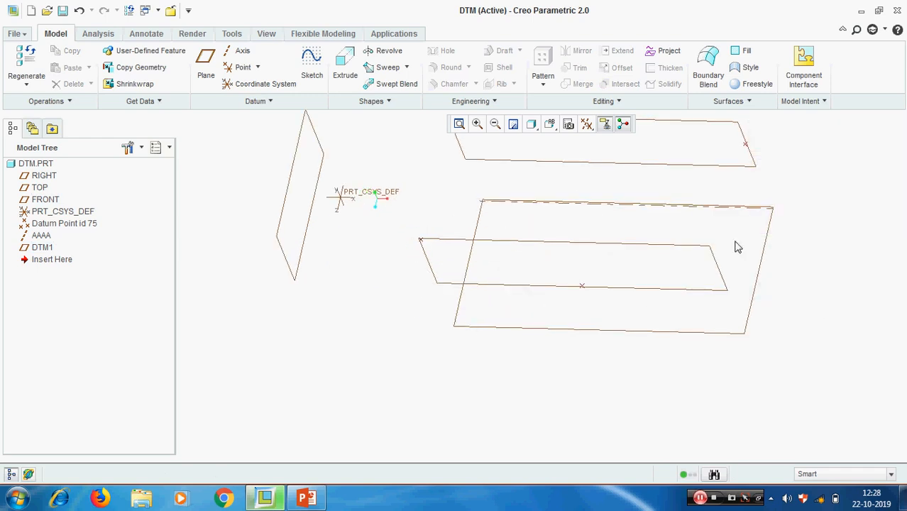
right_click(39, 247)
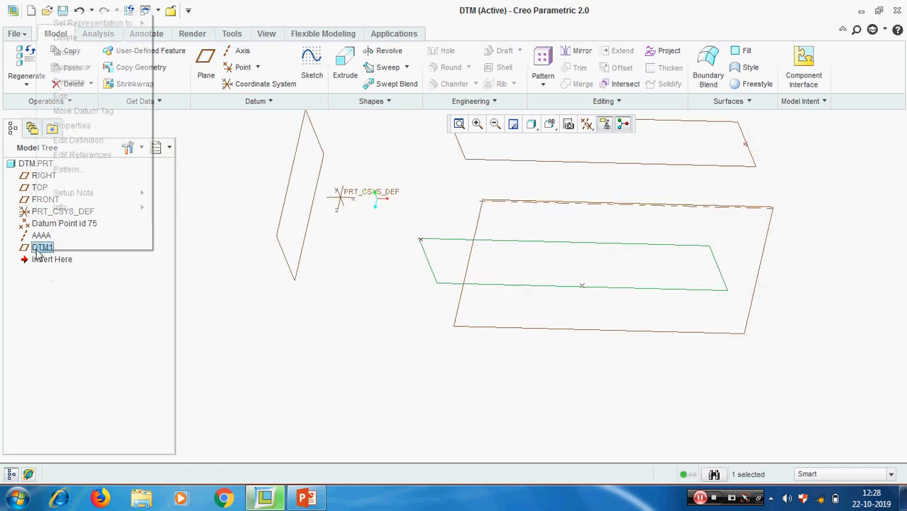
left_click(88, 140)
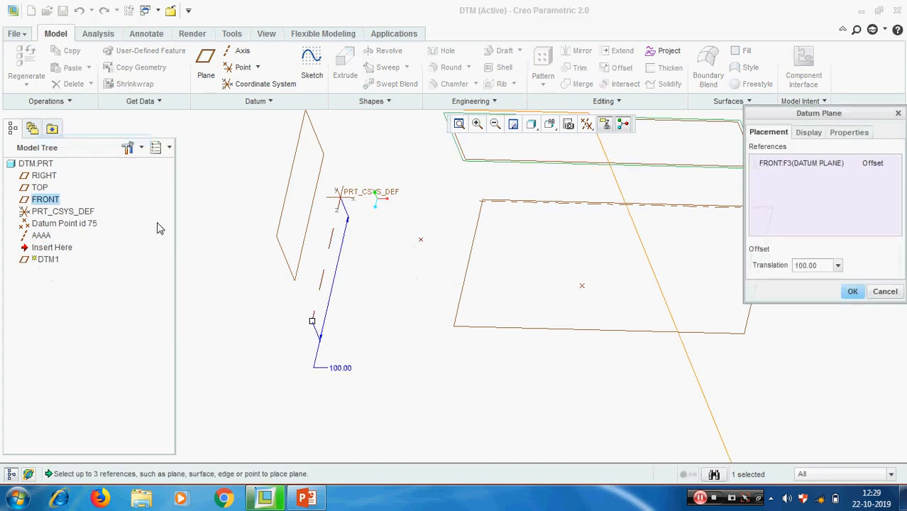
scroll(459, 336, "up", 6)
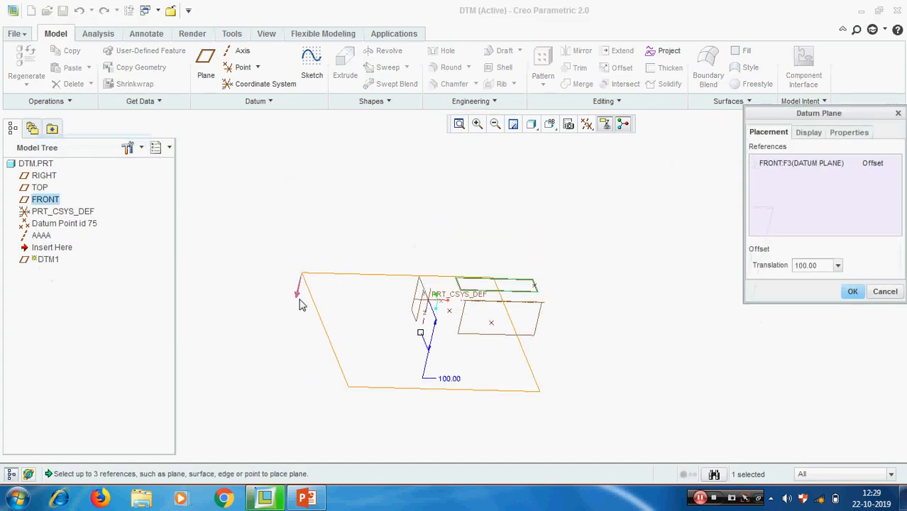
left_click(300, 293)
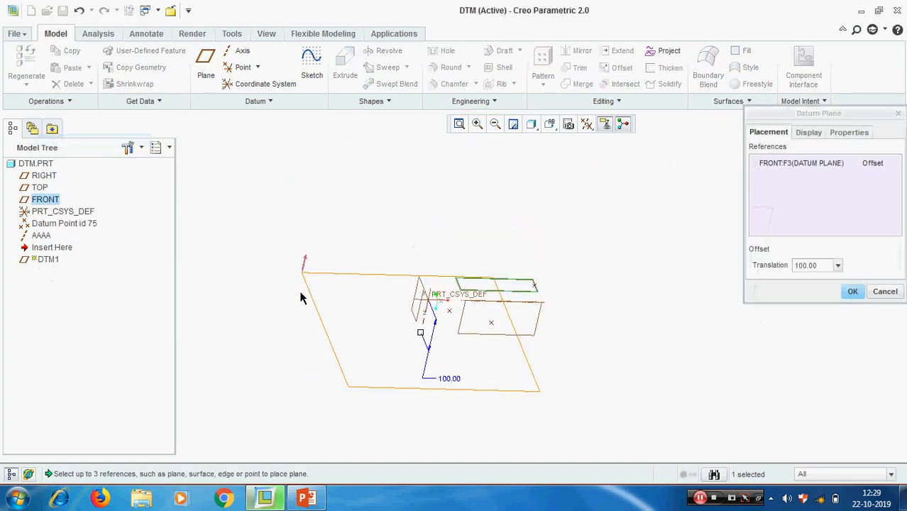
left_click(853, 292)
middle_click_drag(512, 382, 505, 361)
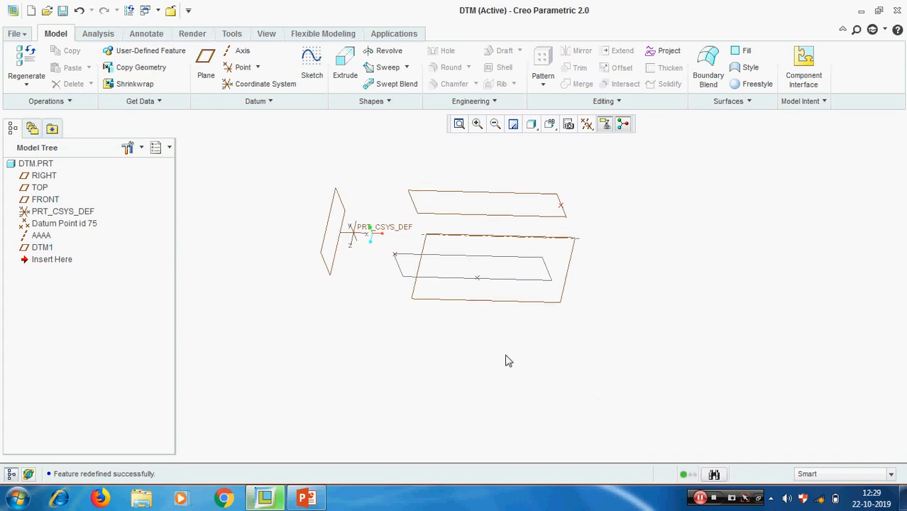
scroll(505, 361, "down", 3)
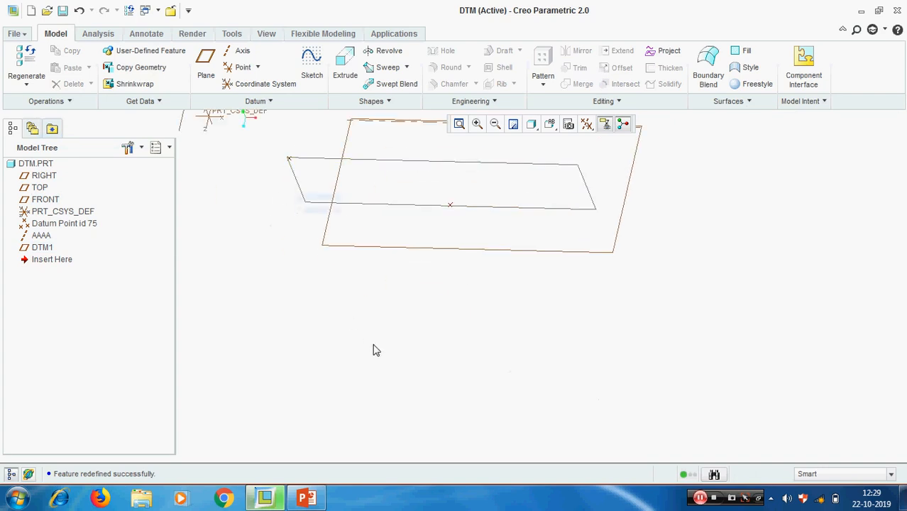
scroll(466, 360, "up", 3)
scroll(467, 360, "up", 2)
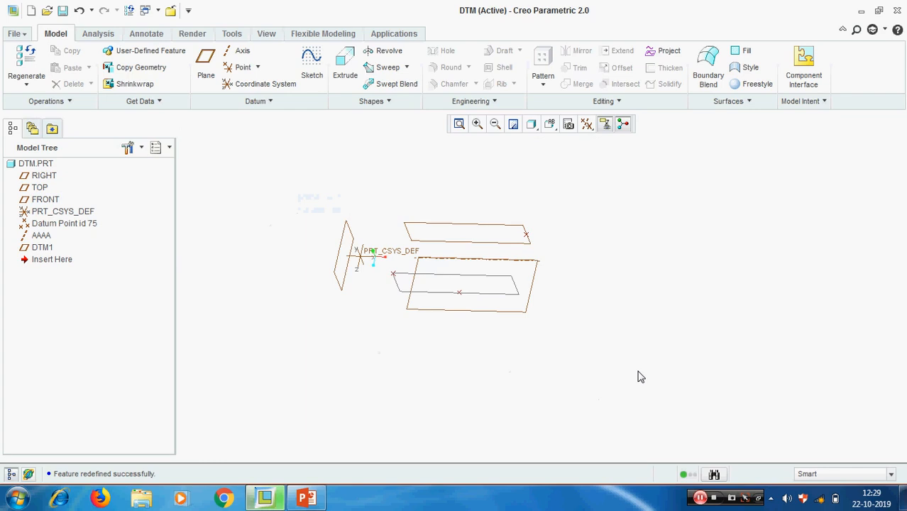
- Delete the datum plane DTM1 that is offset from the FRONT plane
left_click(44, 250)
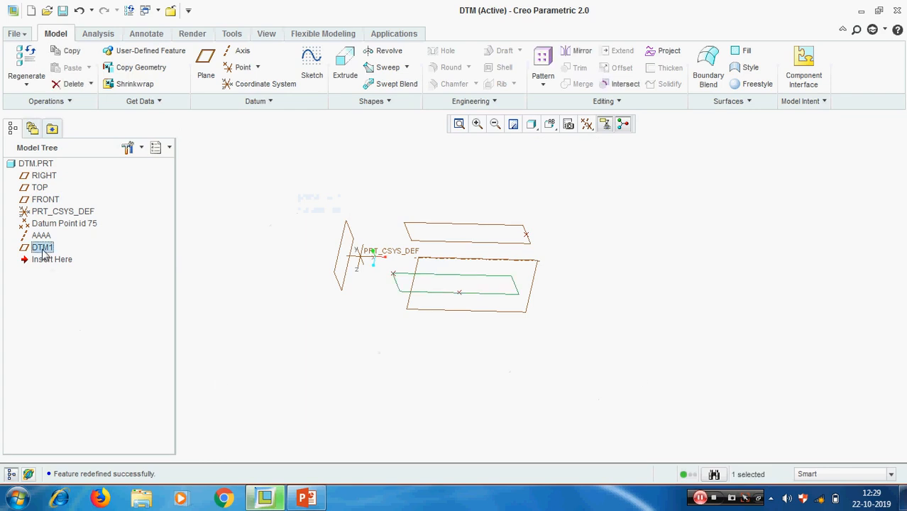
right_click(44, 250)
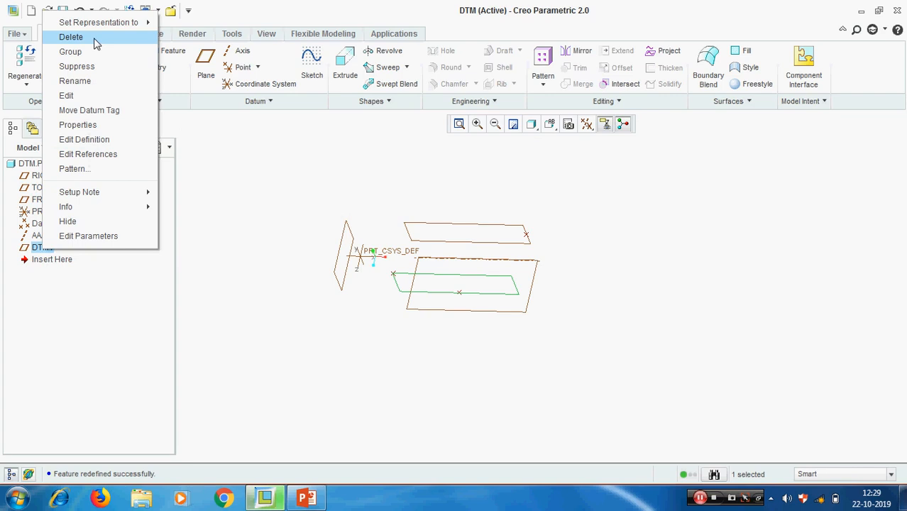
left_click(70, 37)
left_click(420, 263)
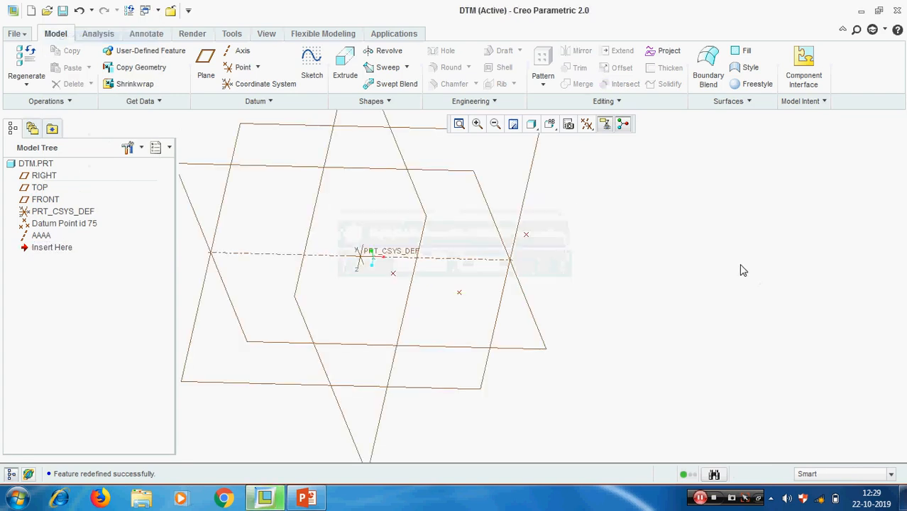
- Begin a new datum plane referencing the FRONT plane as Offset and passing through axis AAAA, with a rotation of 45 degrees
scroll(742, 270, "up", 3)
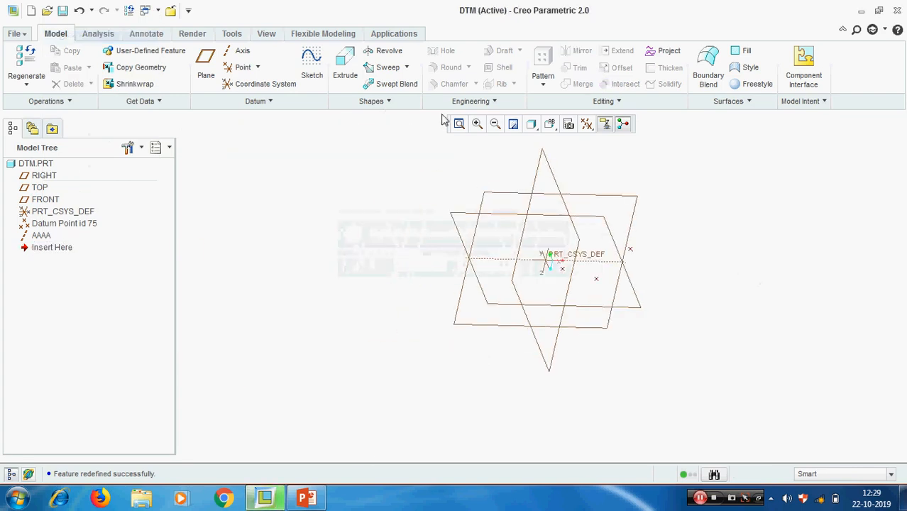
left_click(205, 61)
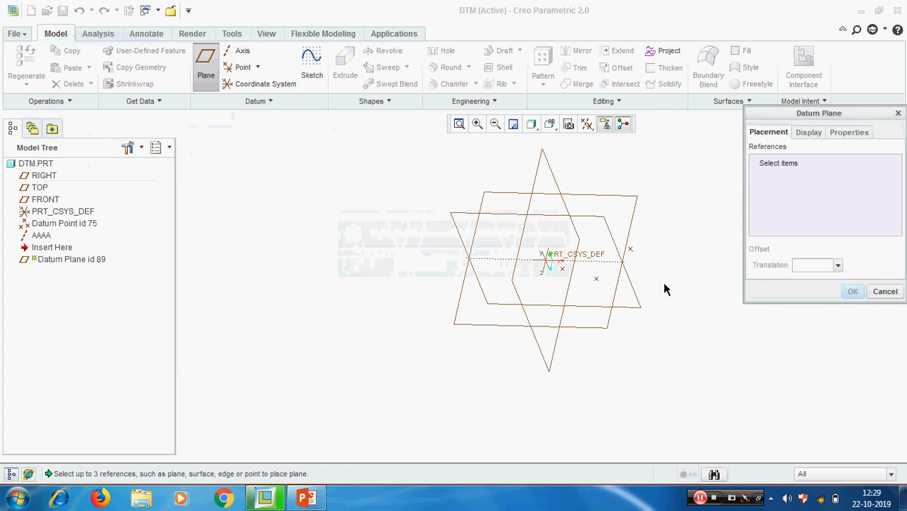
scroll(664, 284, "down", 1)
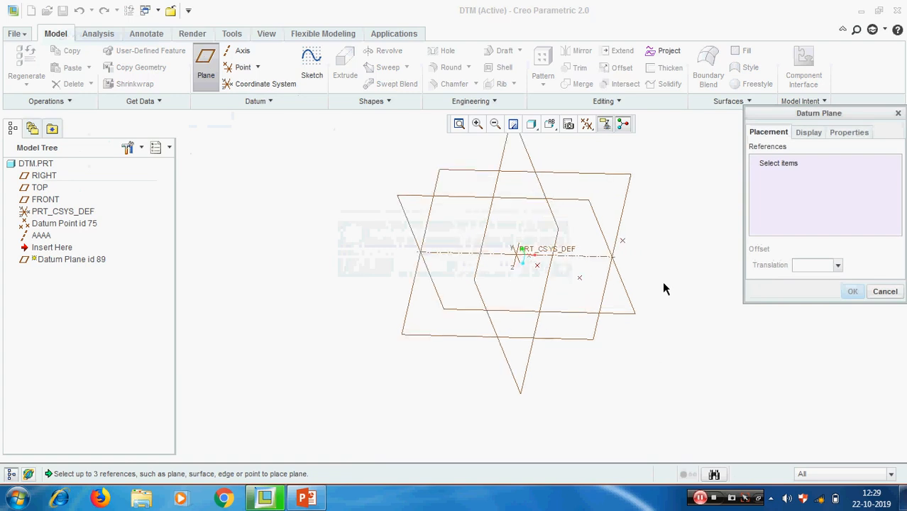
left_click(595, 219)
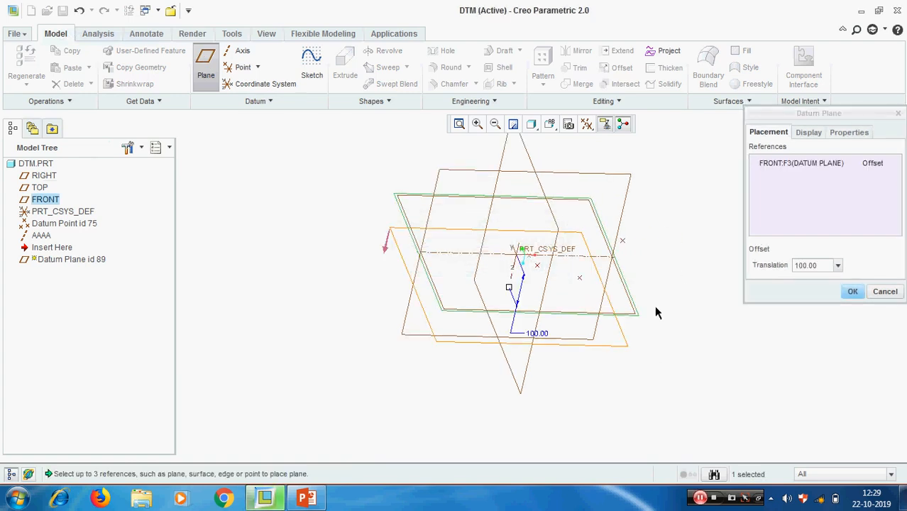
left_click(572, 258, "ctrl")
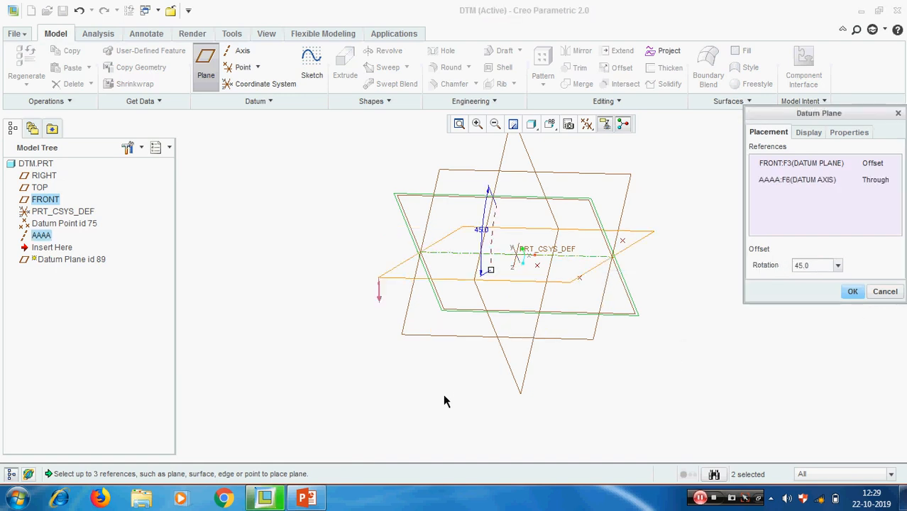
mouse_move(443, 399)
middle_mouse_down()
mouse_move(431, 377)
mouse_move(421, 393)
mouse_move(434, 399)
middle_mouse_up()
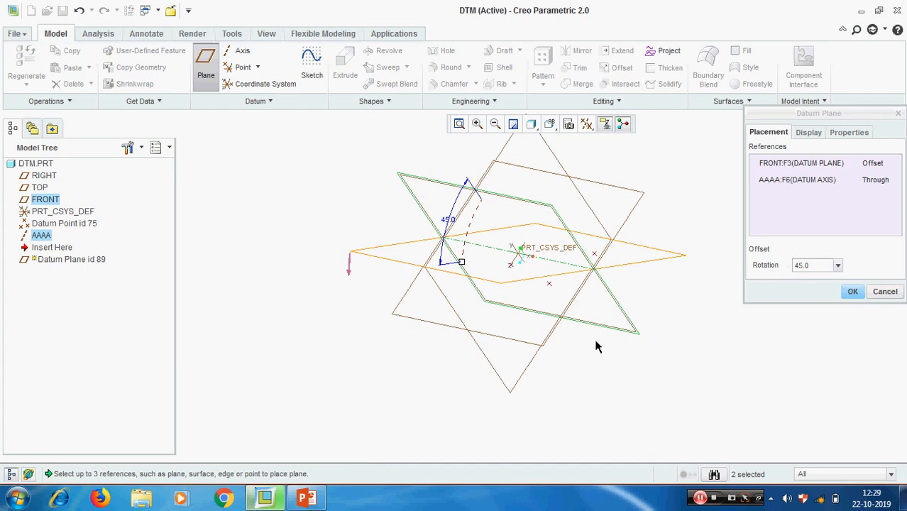
- Change the new datum plane's FRONT reference constraint to Normal and inspect the preview
left_click(879, 167)
left_click(878, 167)
left_click(897, 164)
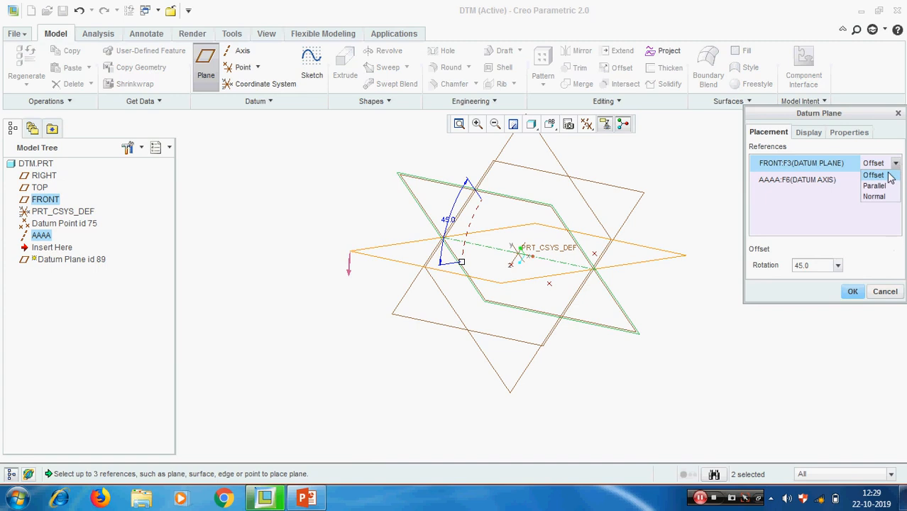
left_click(881, 196)
middle_click_drag(663, 315, 615, 254)
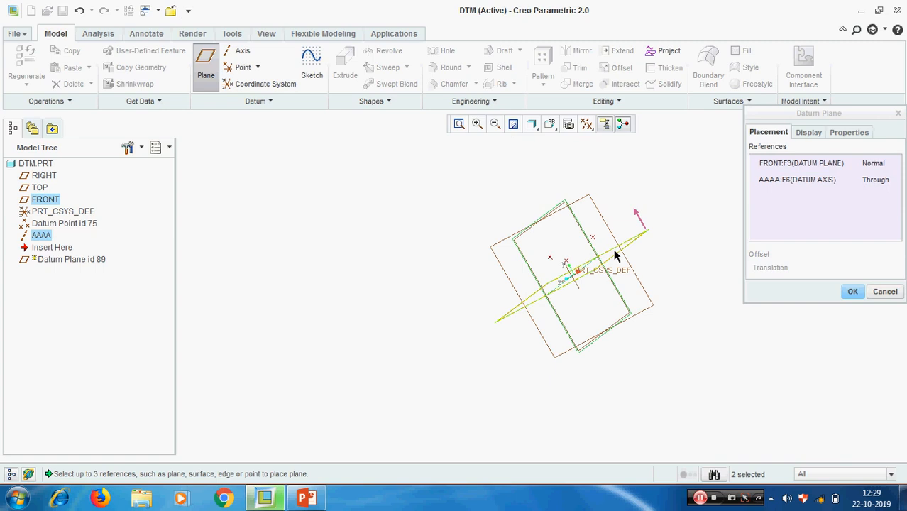
- Set the FRONT reference constraint back to Offset with a 45-degree rotation about axis AAAA, and finish the datum plane
left_click(896, 164)
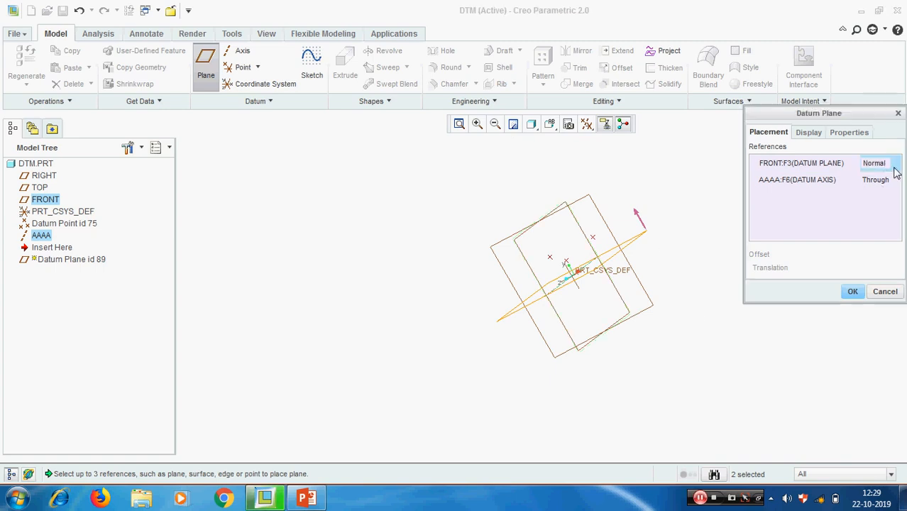
left_click(896, 164)
left_click(880, 175)
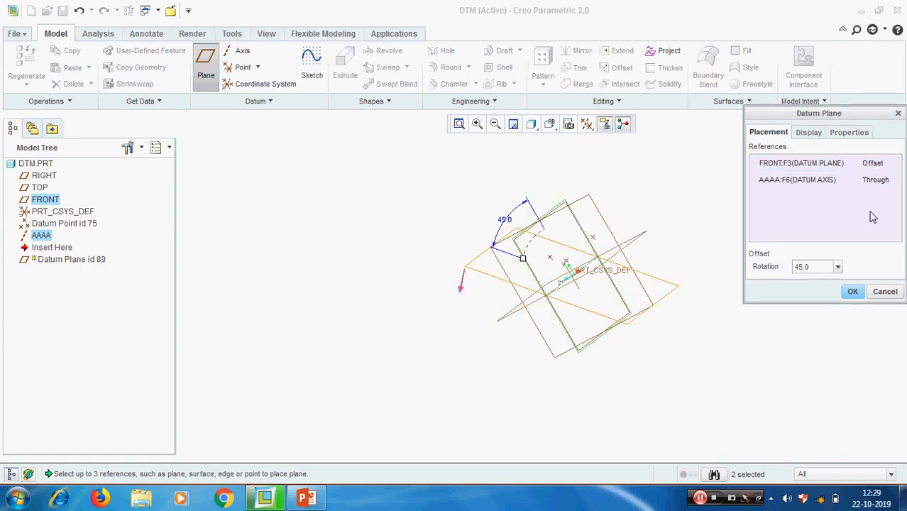
middle_click_drag(634, 295, 683, 325)
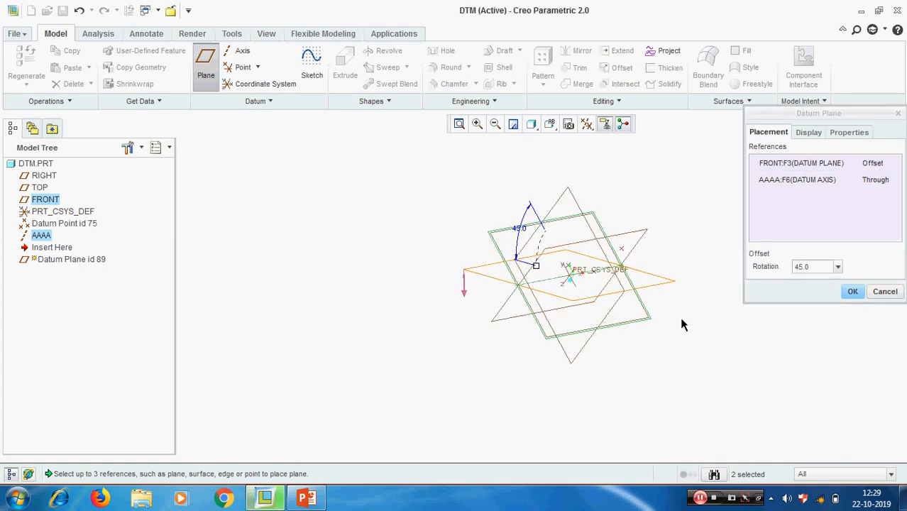
left_click(852, 293)
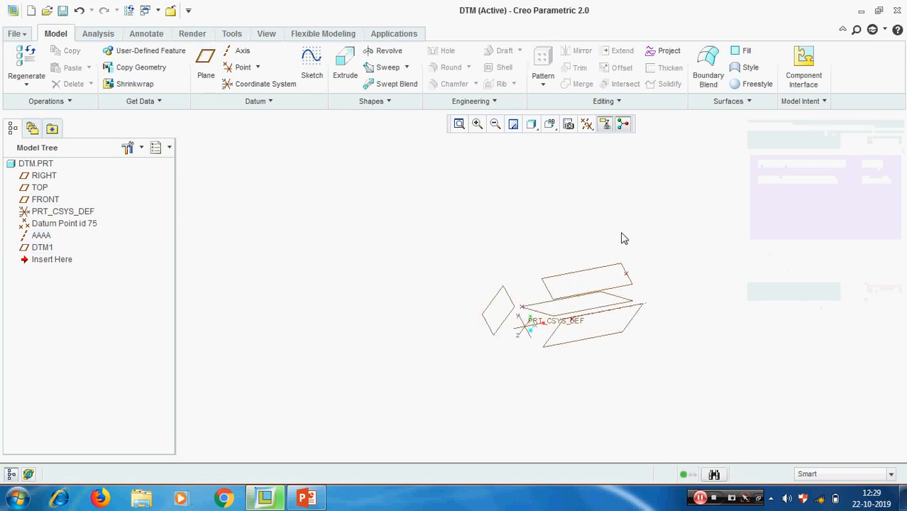
- Delete the angled datum plane DTM1 that passes through axis AAAA
left_click(41, 235)
left_click(42, 247)
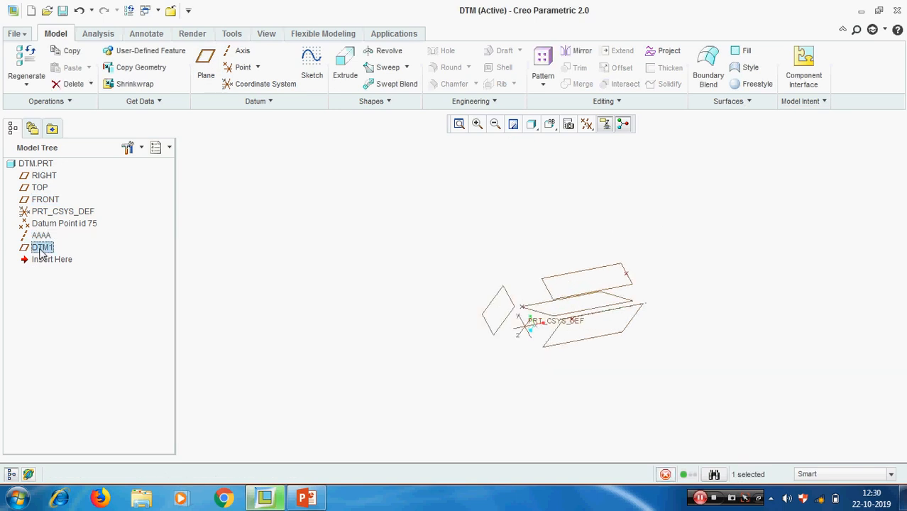
right_click(40, 248)
left_click(77, 35)
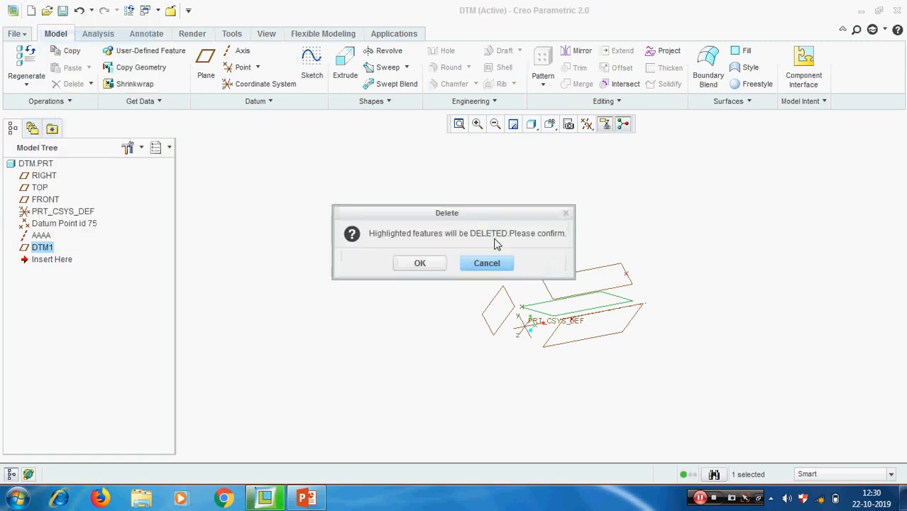
left_click(420, 262)
- Switch to the PowerPoint presentation and review the slide's datum features and datum curve topics
left_click(307, 499)
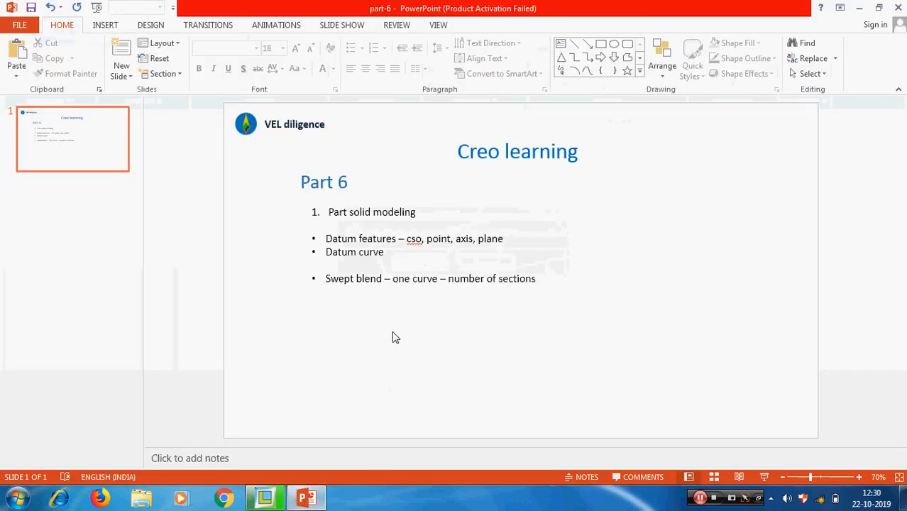
double_click(408, 240)
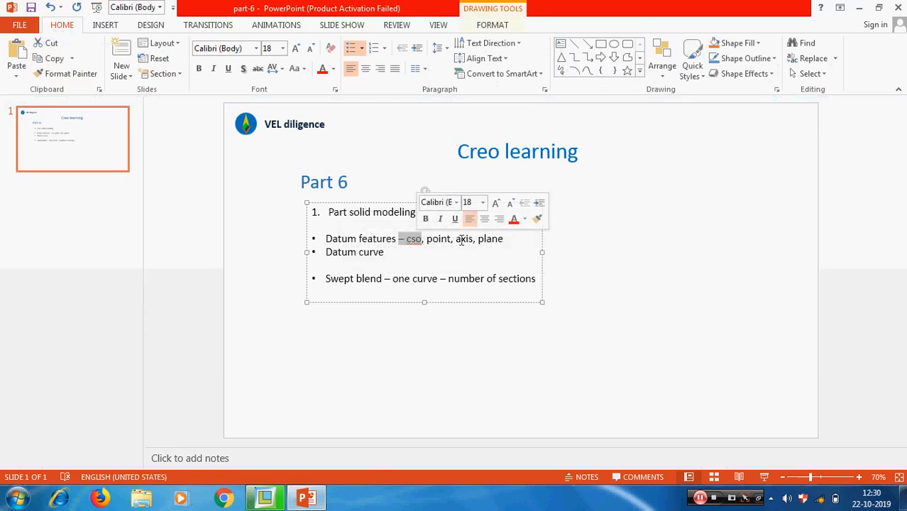
left_click(383, 252)
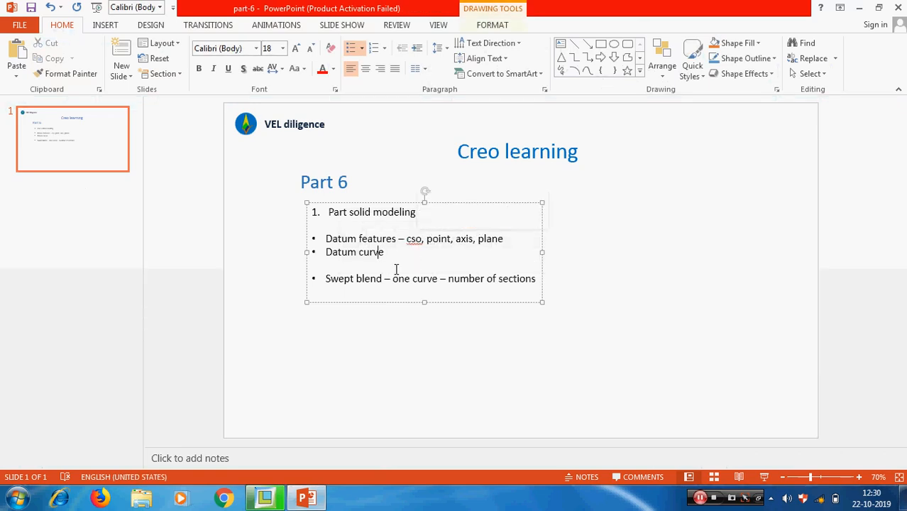
- Switch back to Creo Parametric and set the DTM part's view to the default orientation
left_click(857, 9)
scroll(402, 193, "up", 3)
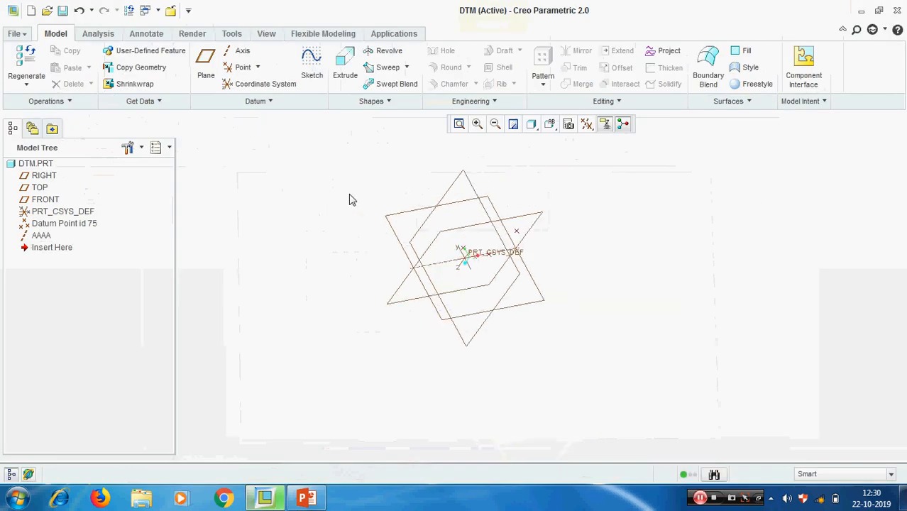
left_click(552, 125)
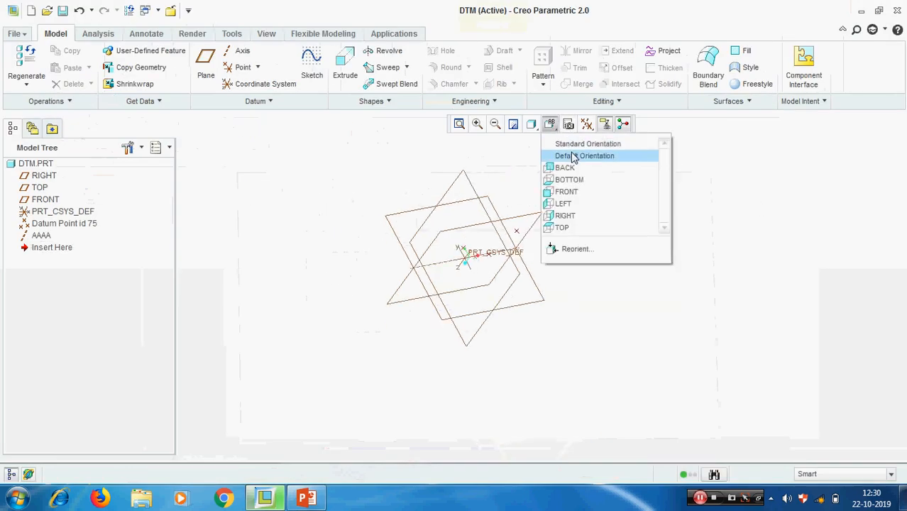
left_click(572, 154)
scroll(742, 270, "down", 2)
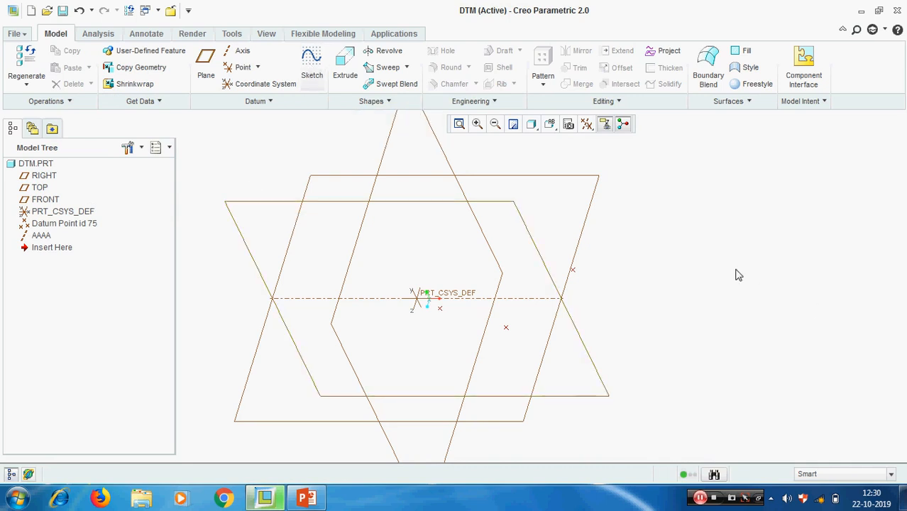
scroll(644, 250, "up", 2)
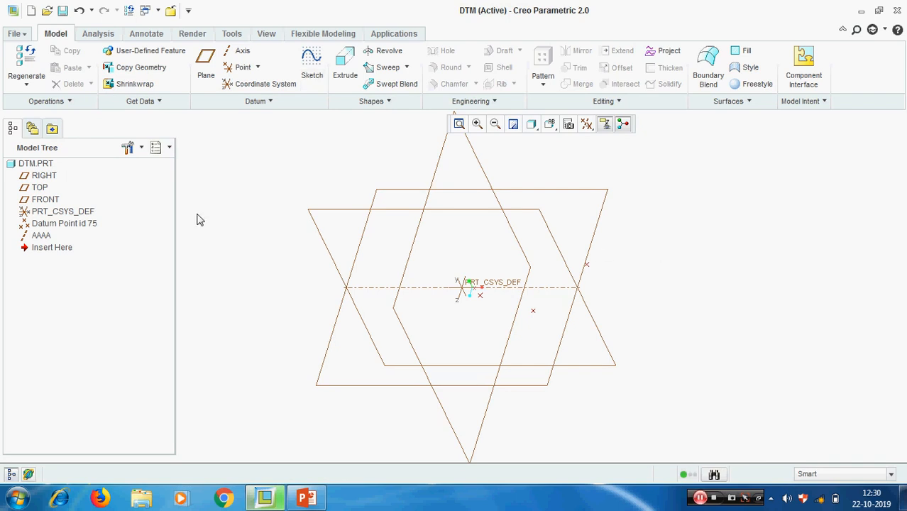
- Start a datum curve through points and pass it through the three existing datum points
left_click(272, 103)
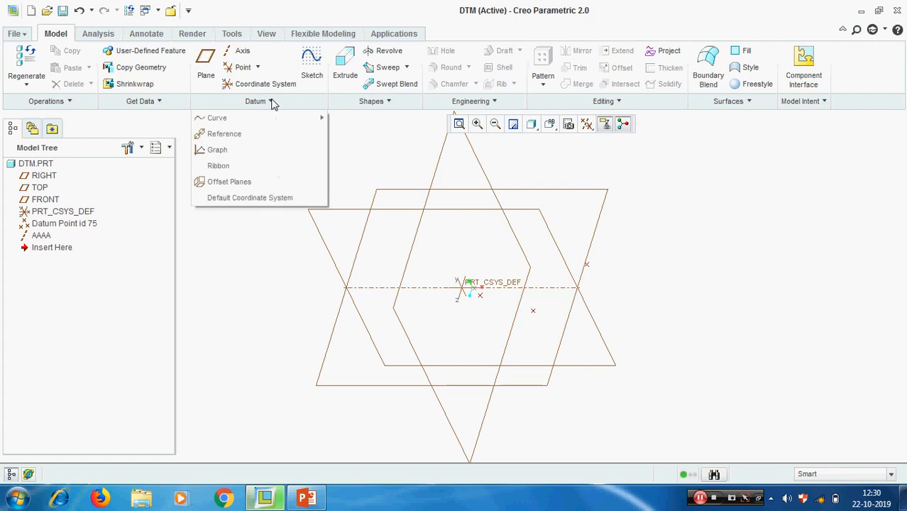
left_click(229, 119)
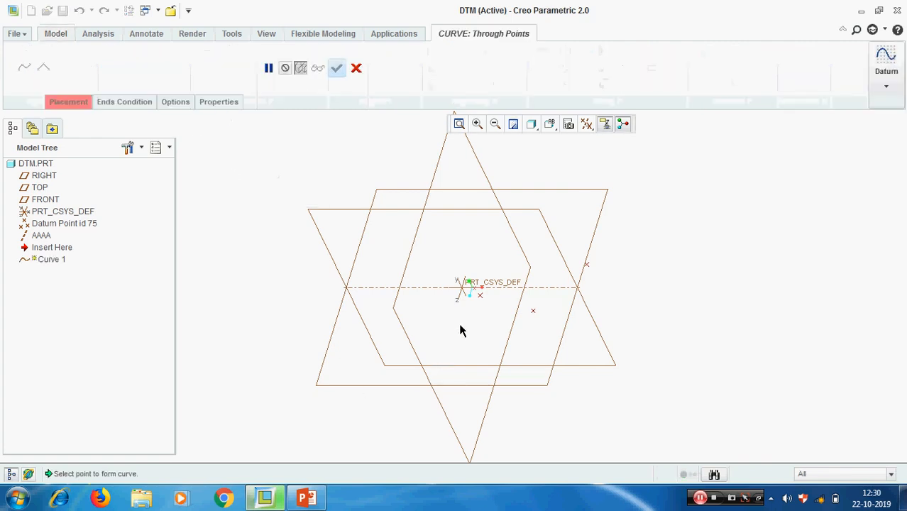
scroll(477, 310, "up", 2)
scroll(486, 297, "up", 2)
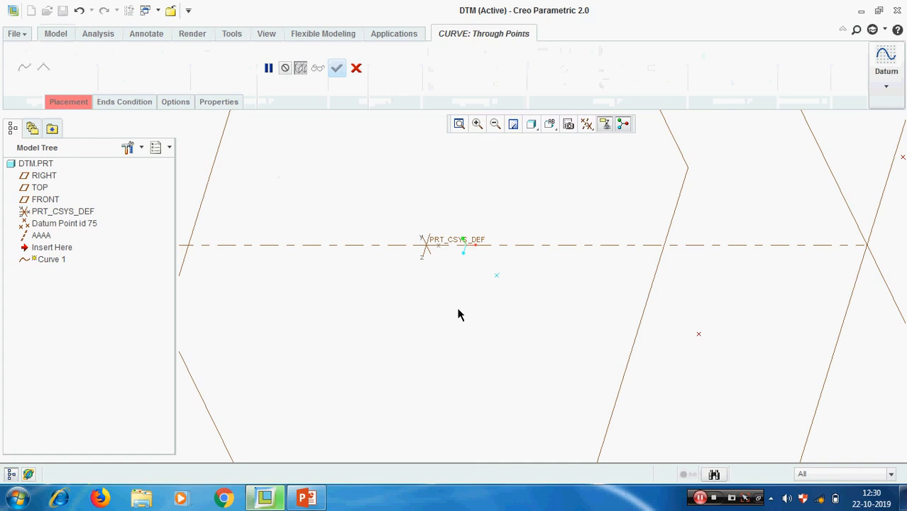
scroll(440, 322, "down", 3)
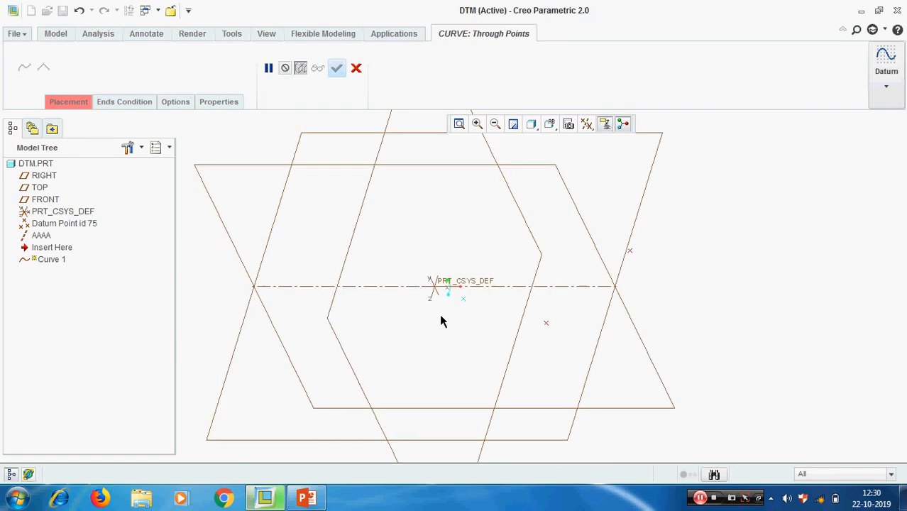
left_click(545, 324)
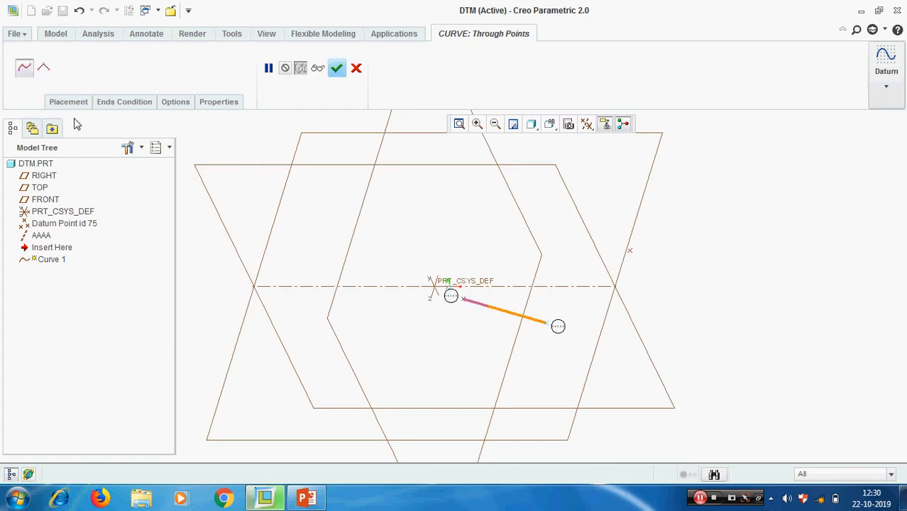
left_click(631, 253)
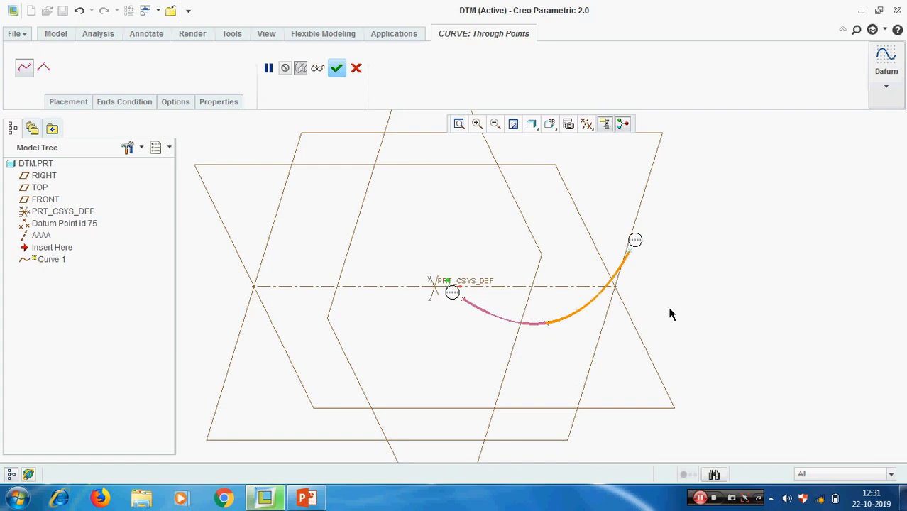
scroll(655, 287, "down", 1)
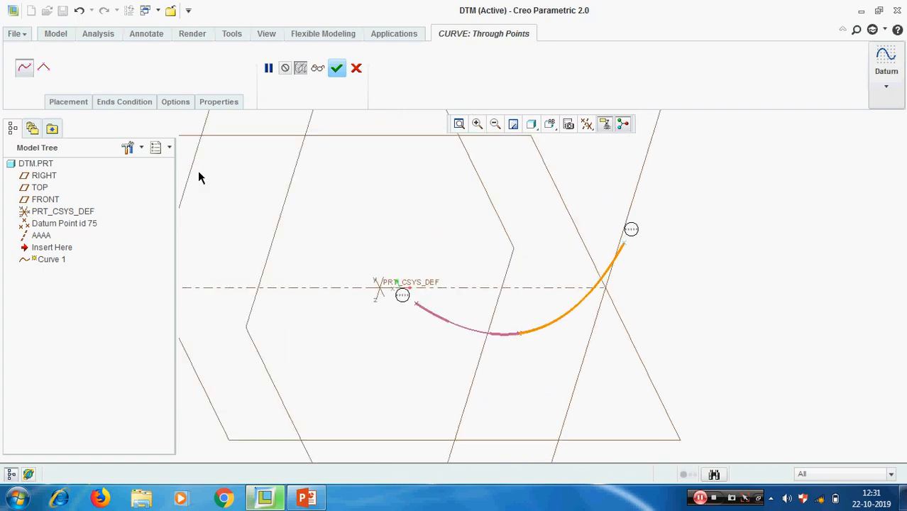
- Connect Point 2 and Point 3 of the datum curve to their previous points with straight lines
left_click(43, 69)
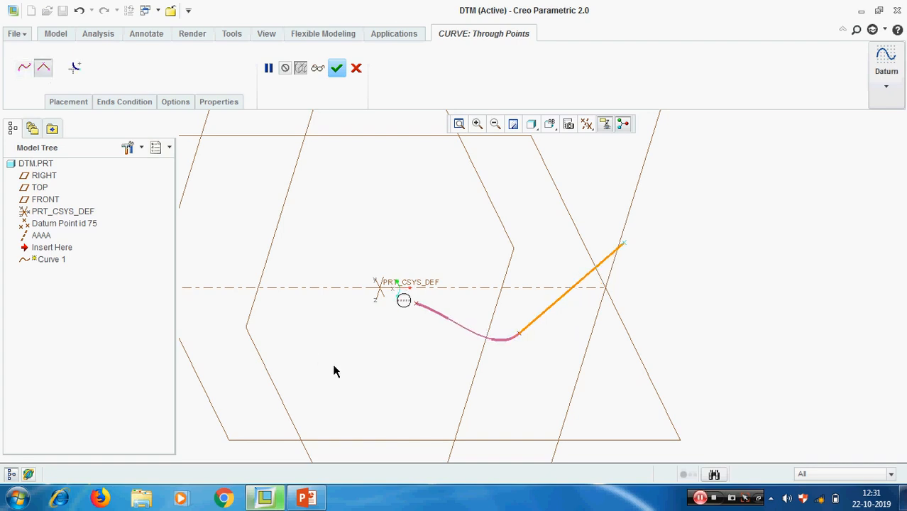
scroll(435, 331, "down", 2)
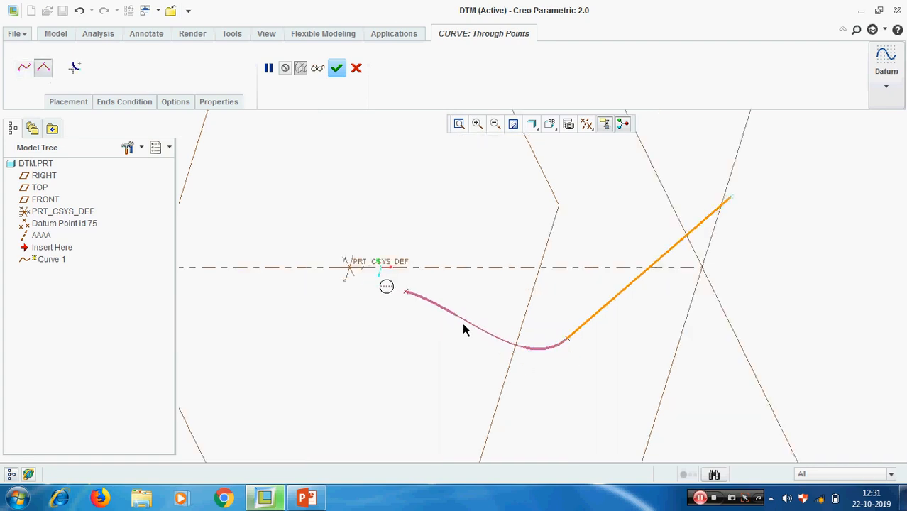
left_click(68, 102)
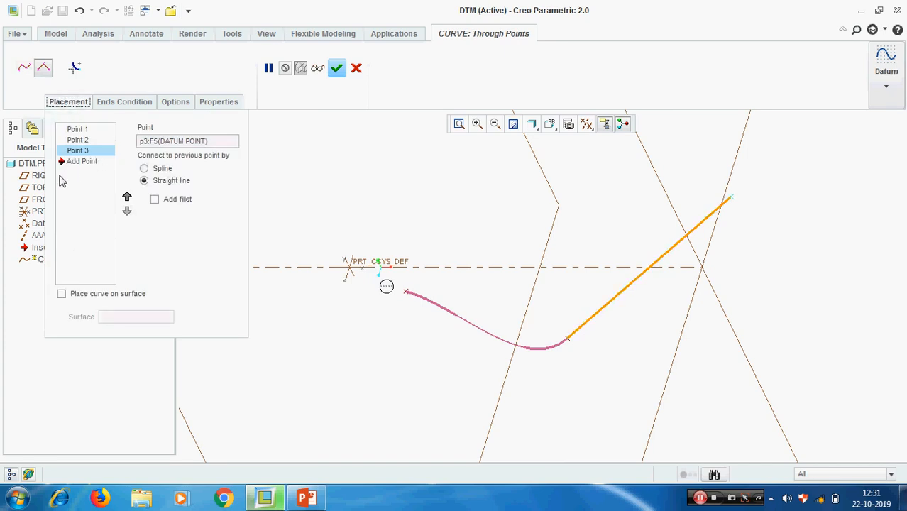
left_click(78, 141)
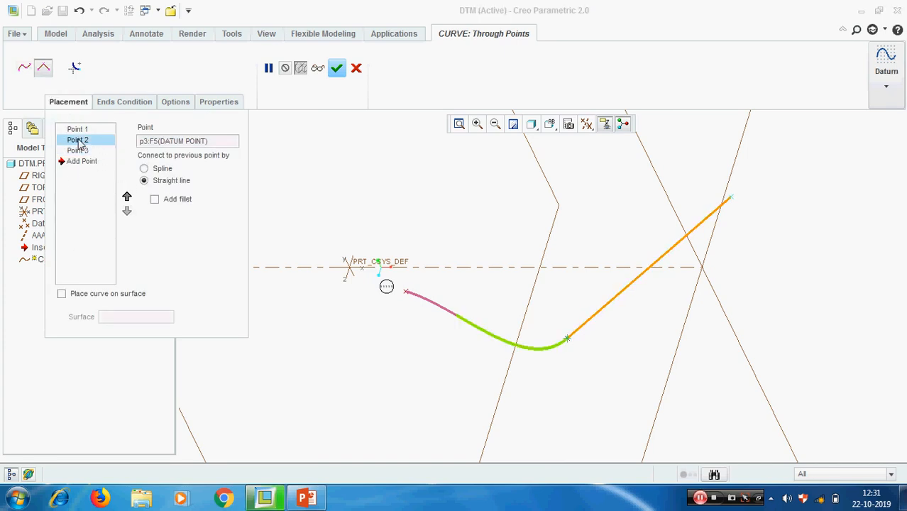
left_click(152, 183)
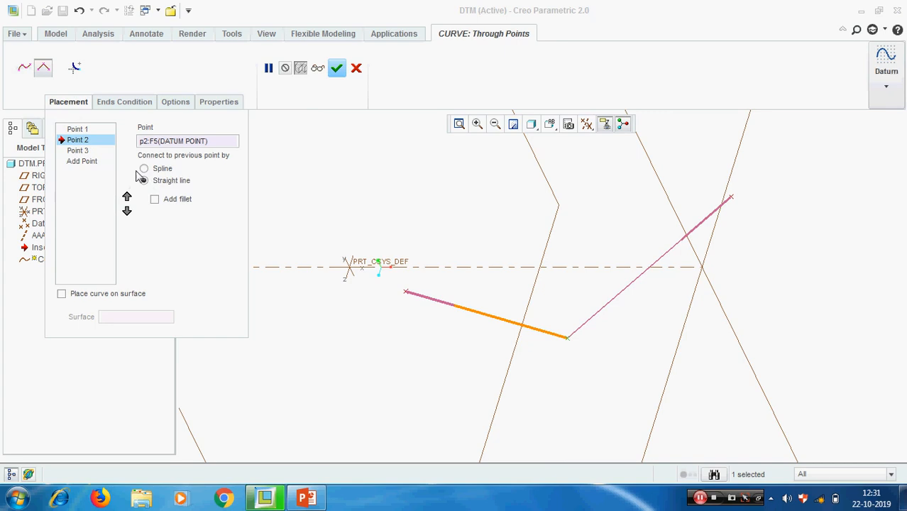
left_click(79, 130)
left_click(86, 141)
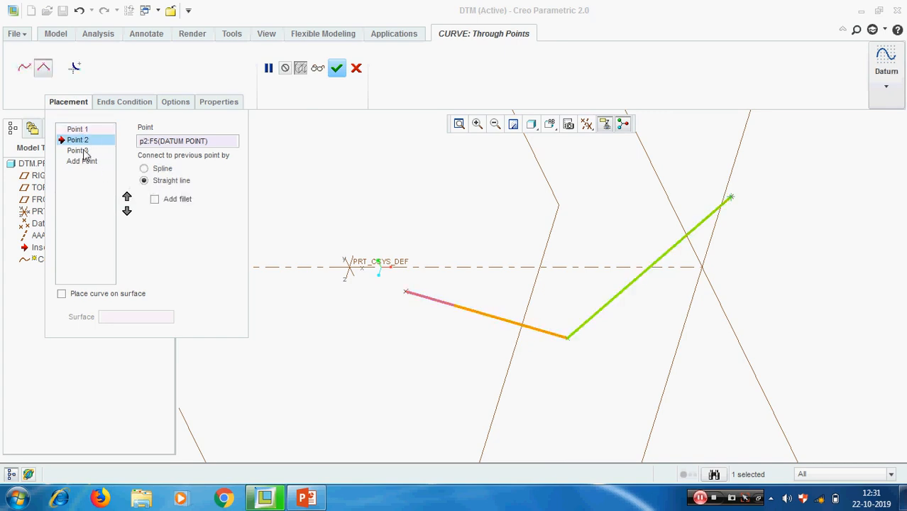
left_click(79, 151)
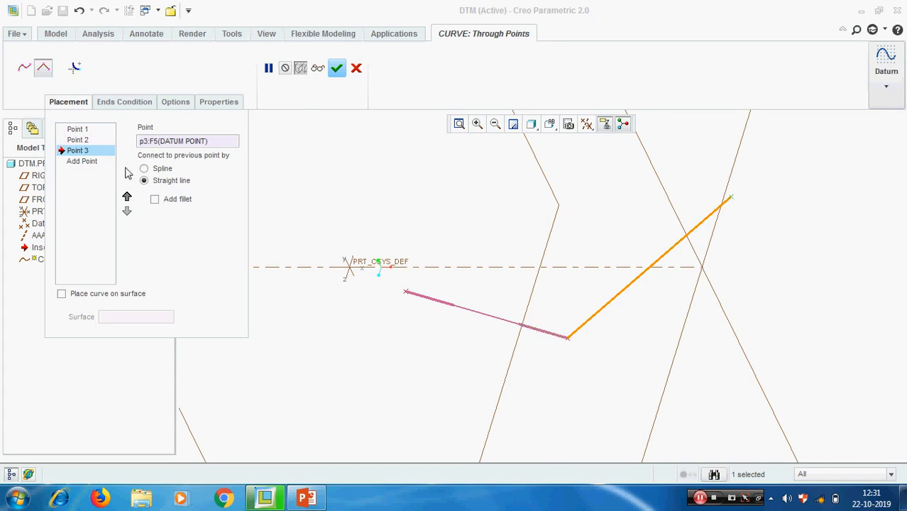
- Add a fillet with a radius of 25 at Point 2 of the datum curve and finish the curve
left_click(79, 142)
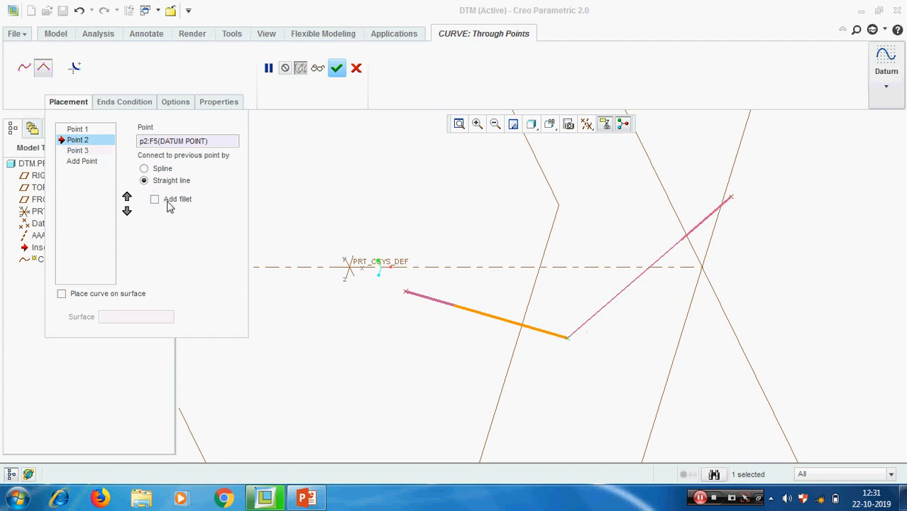
left_click(155, 200)
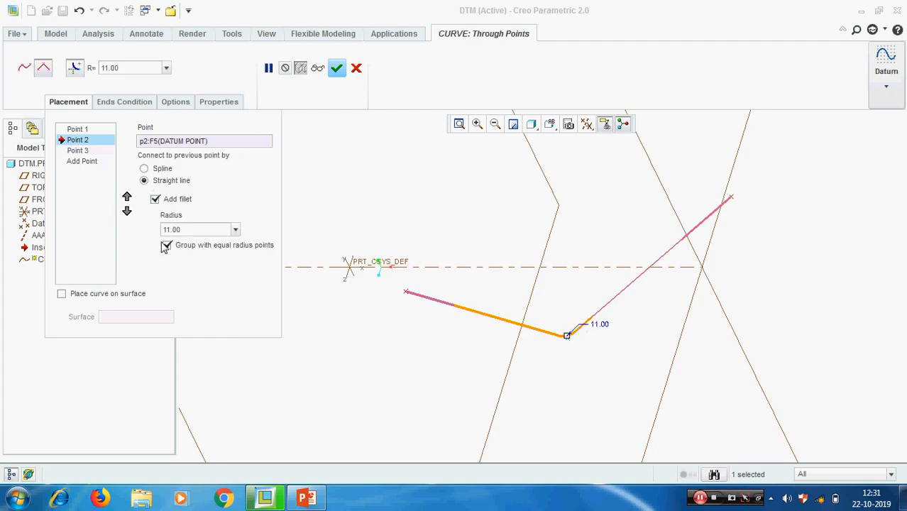
double_click(185, 229)
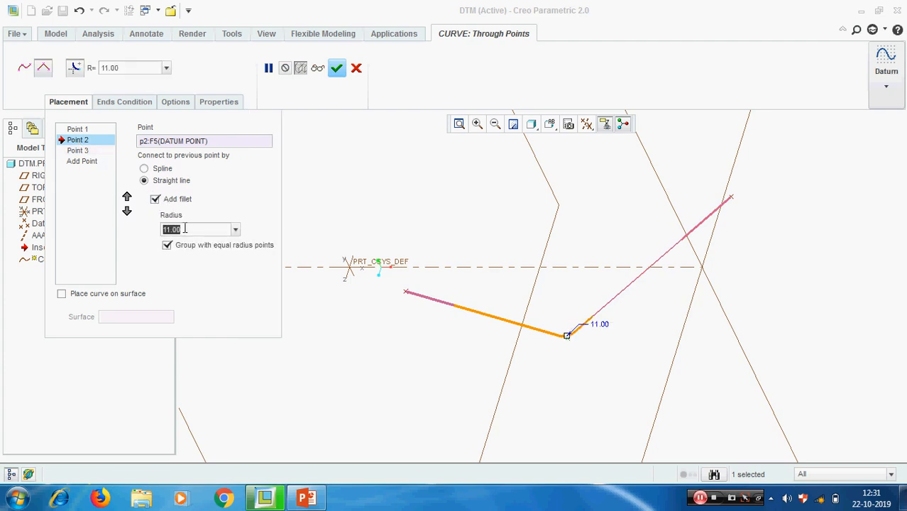
type("25")
key("Return")
scroll(557, 345, "up", 1)
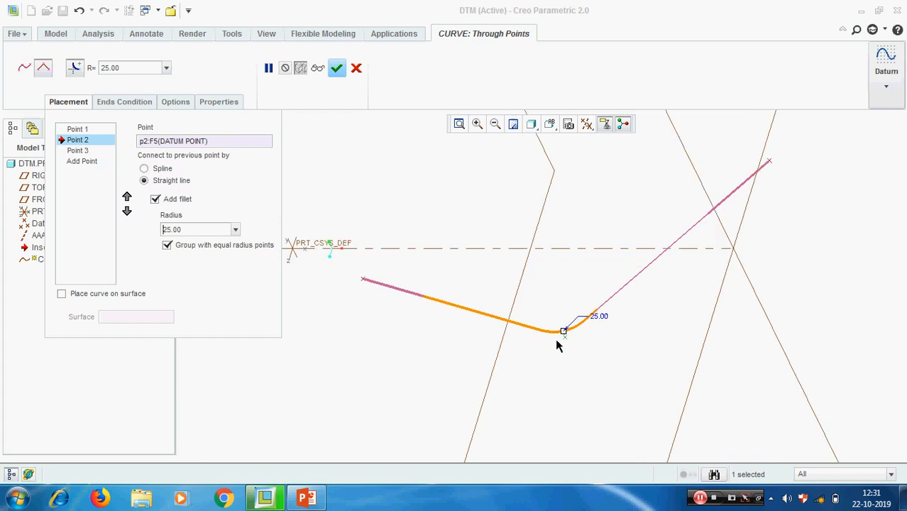
scroll(558, 346, "up", 2)
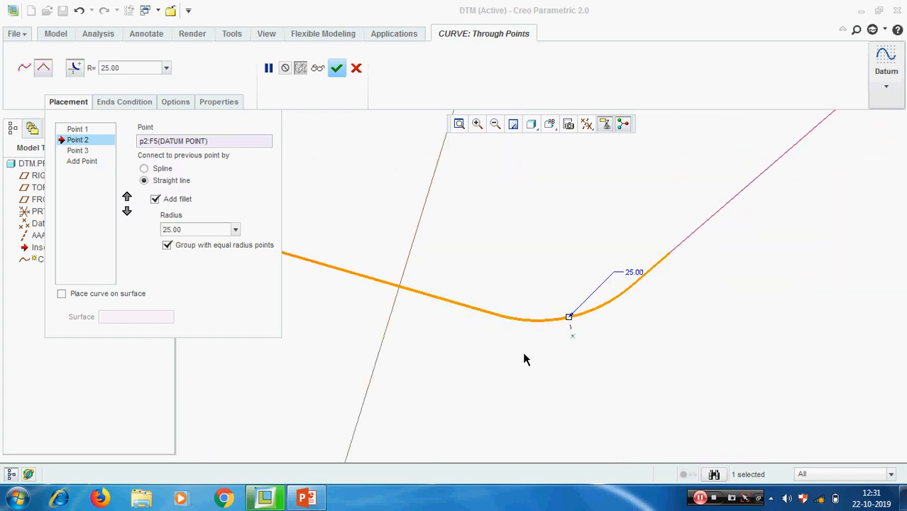
scroll(524, 359, "down", 4)
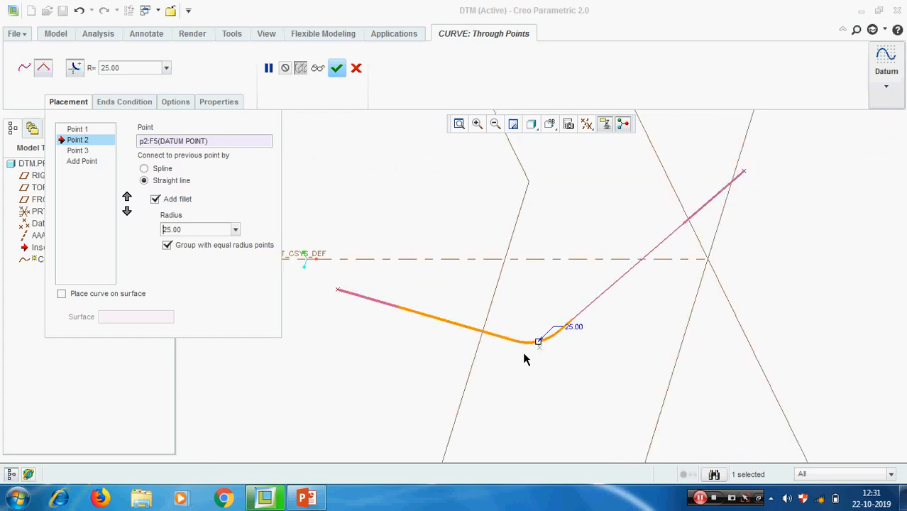
left_click(340, 72)
scroll(437, 280, "down", 2)
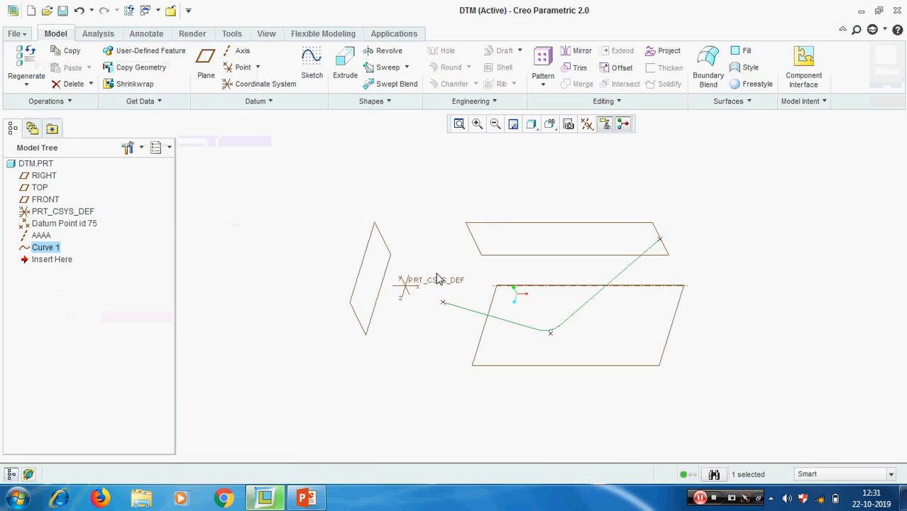
left_click(776, 295)
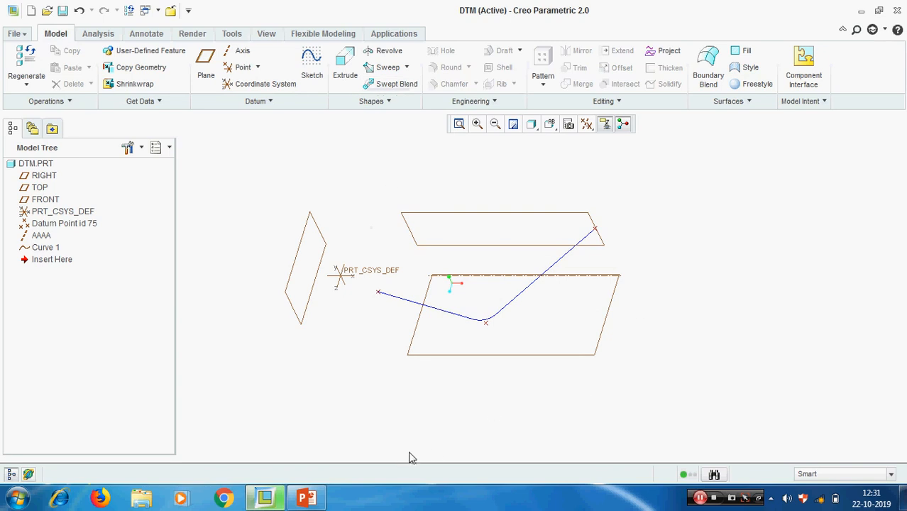
scroll(517, 347, "down", 2)
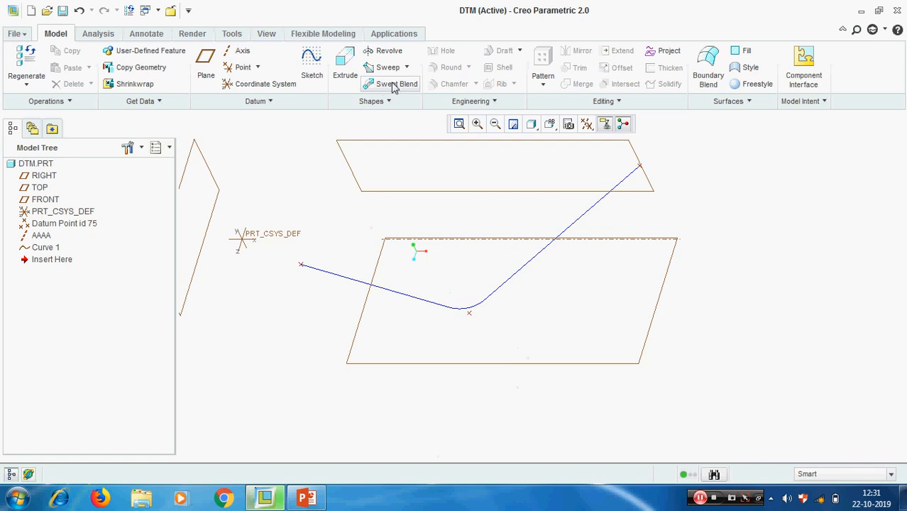
- Switch to the PowerPoint presentation to review the slide's swept blend topic, and return to the Creo part
left_click(307, 499)
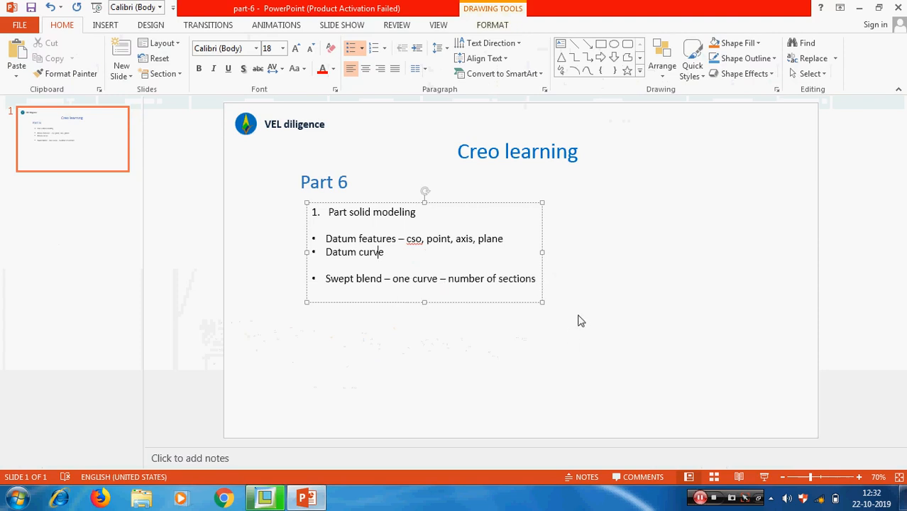
left_click(580, 365)
left_click(863, 11)
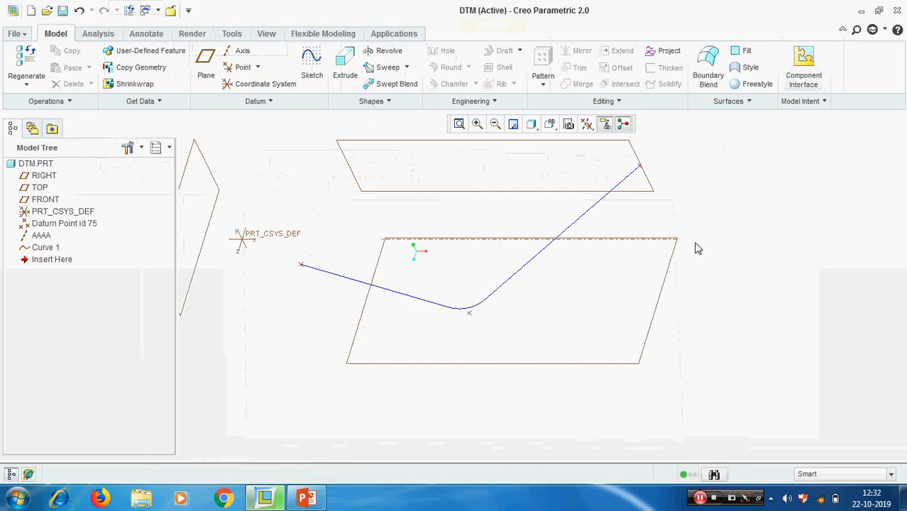
- Start a swept blend and select the filleted datum curve as its origin trajectory
scroll(686, 267, "up", 3)
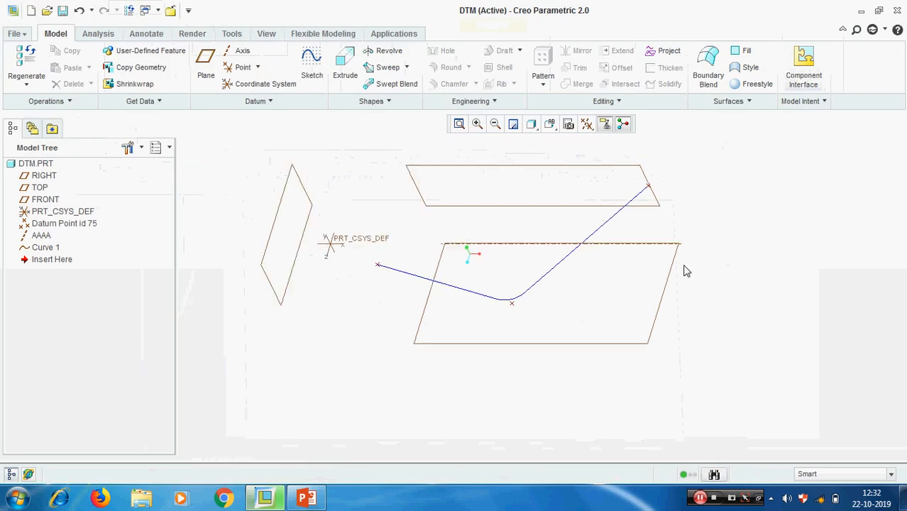
left_click(389, 84)
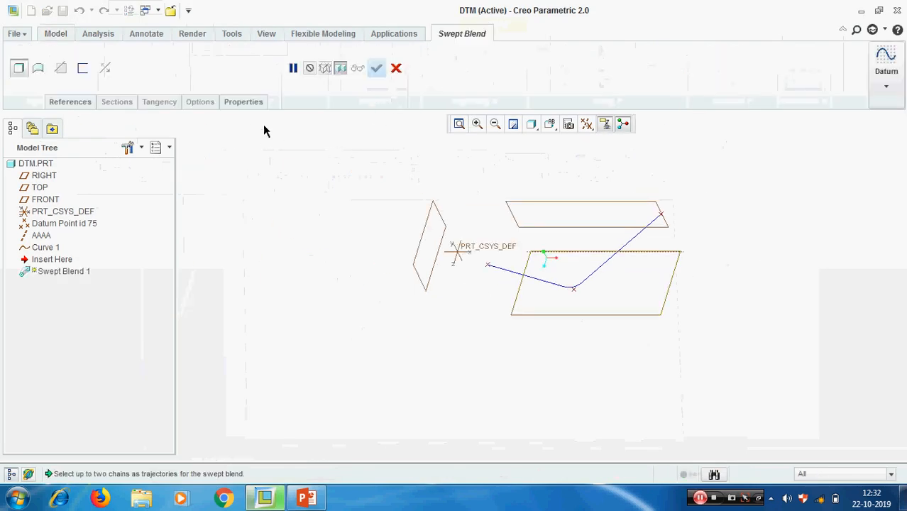
left_click(71, 103)
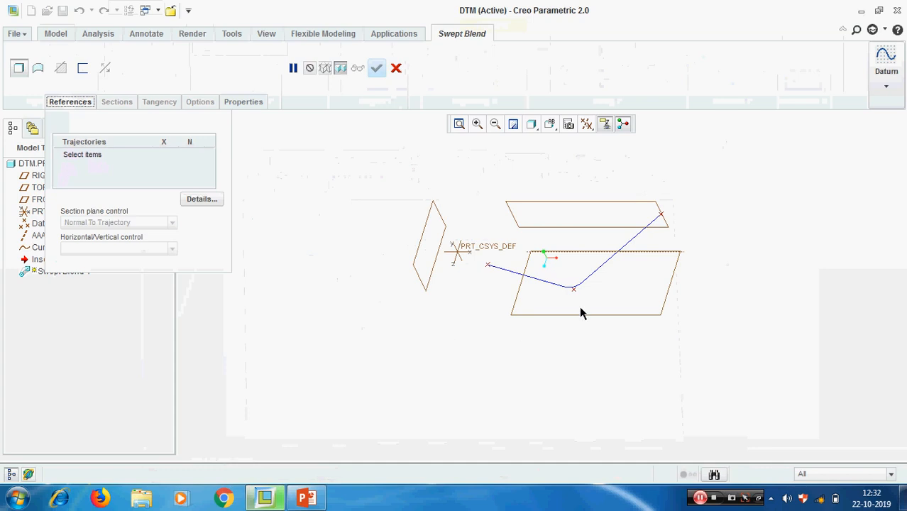
scroll(579, 306, "down", 3)
left_click(450, 245)
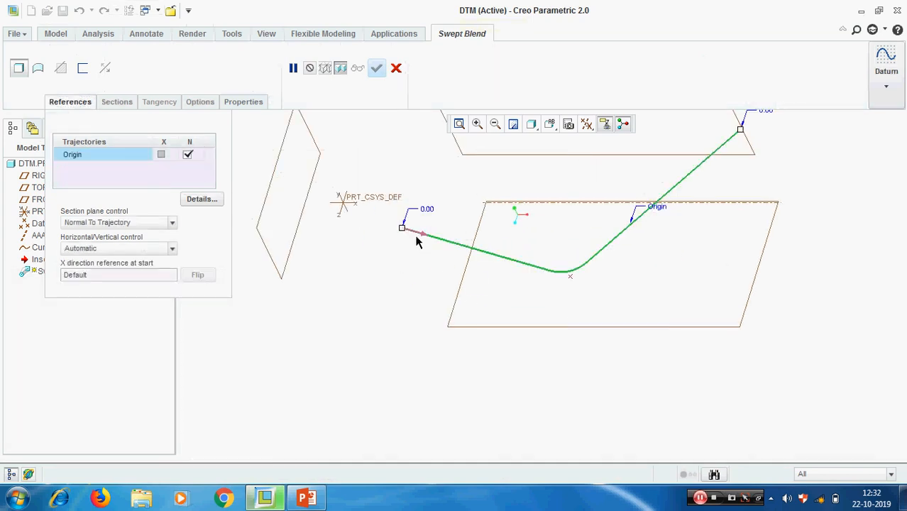
scroll(336, 323, "up", 2)
scroll(392, 315, "down", 2)
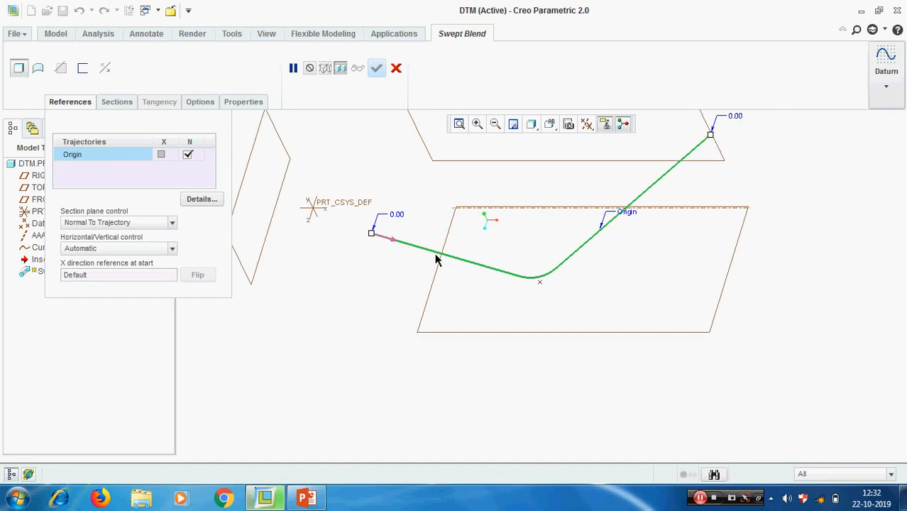
- Switch the trajectory's start point to the opposite end of the curve and return it to the original end
right_click(713, 137)
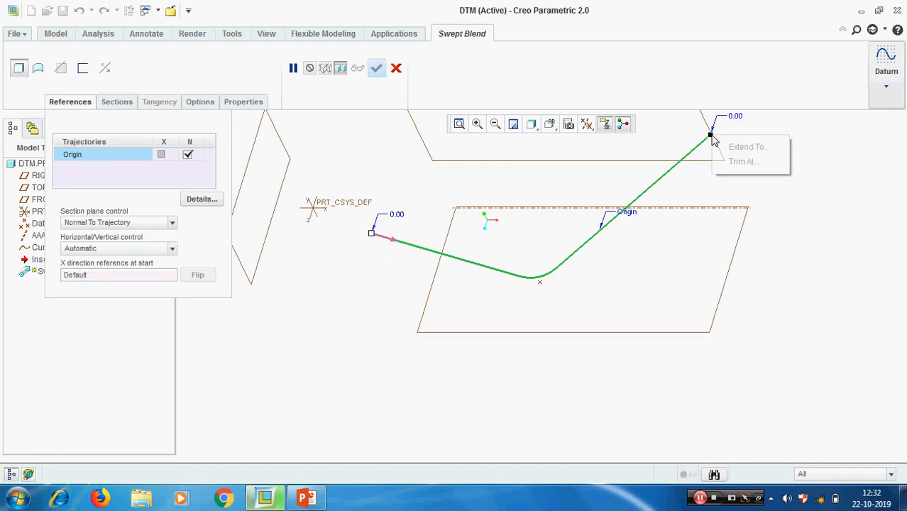
left_click(690, 182)
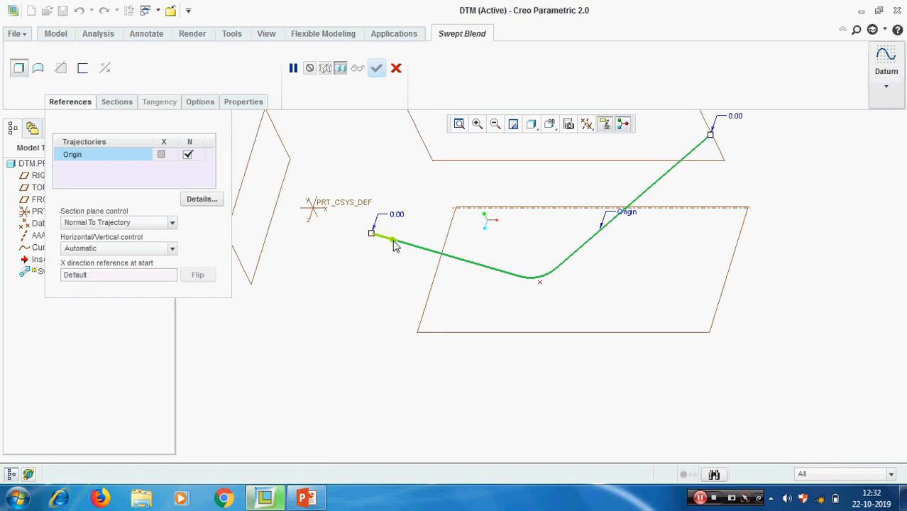
left_click(395, 245)
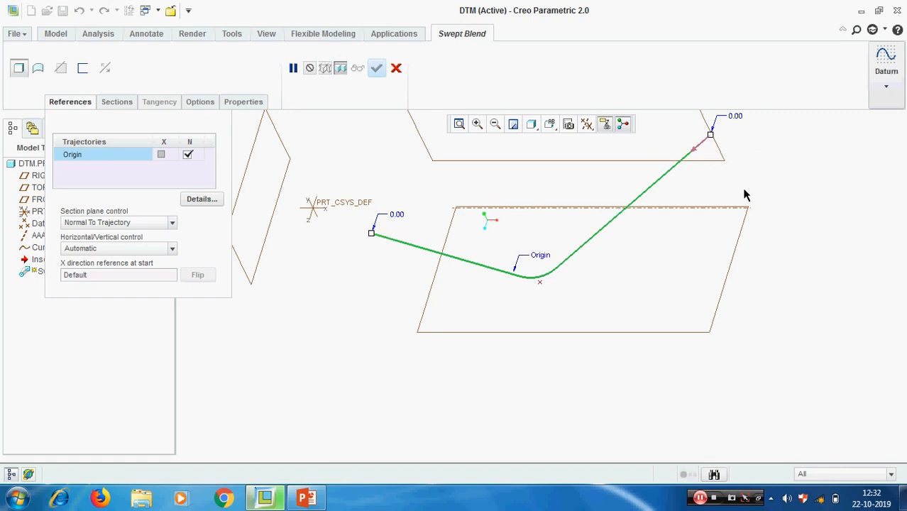
left_click(690, 156)
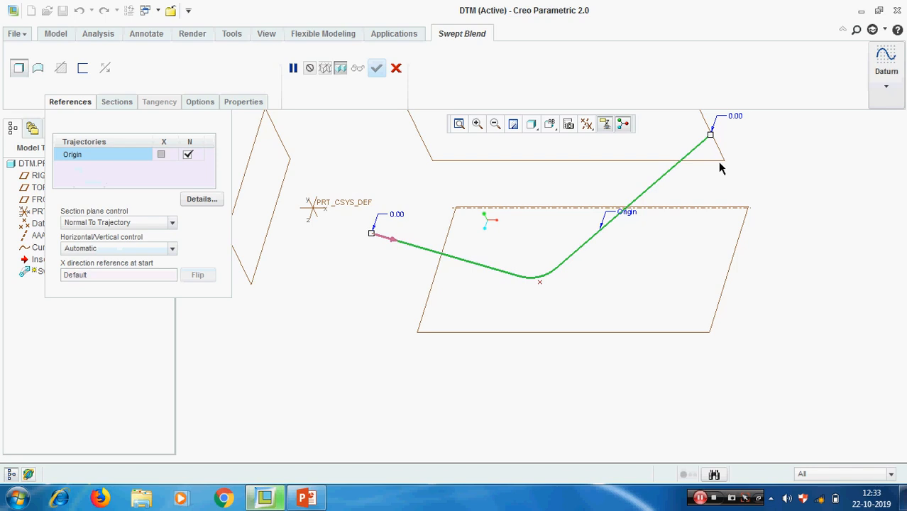
- Open the sketch of Section 1 at the trajectory's start and orient it parallel to the screen
left_click(118, 101)
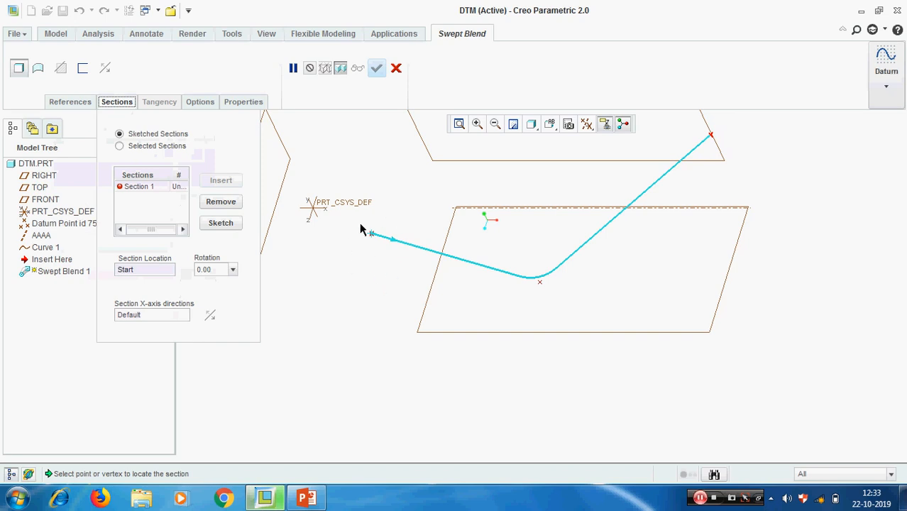
left_click(140, 188)
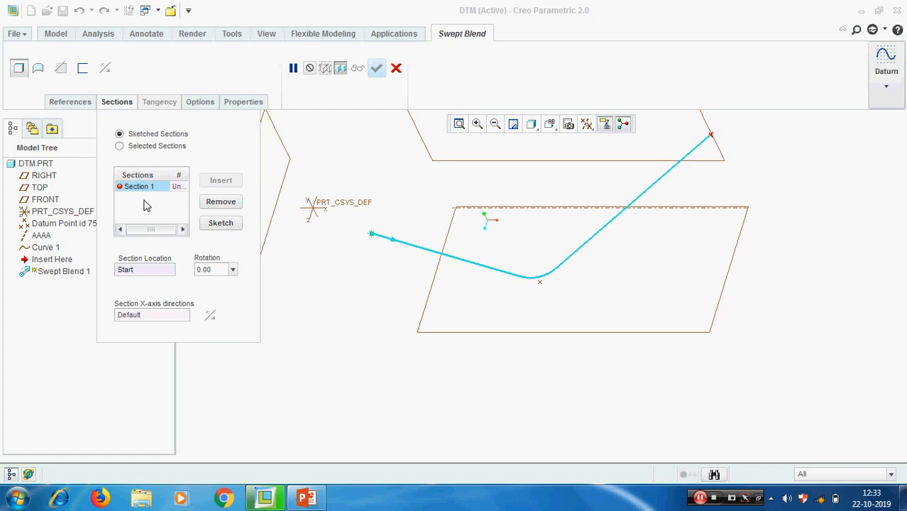
left_click(221, 225)
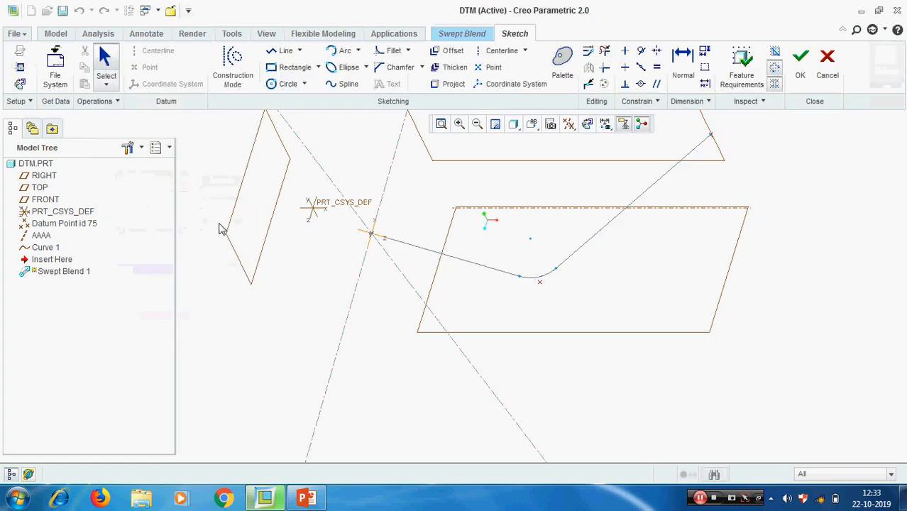
scroll(658, 304, "up", 2)
scroll(483, 293, "down", 3)
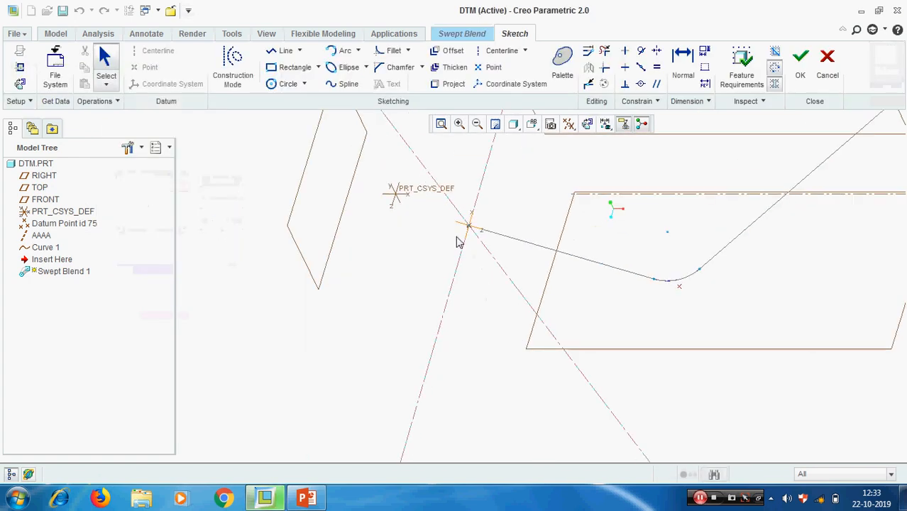
left_click(21, 85)
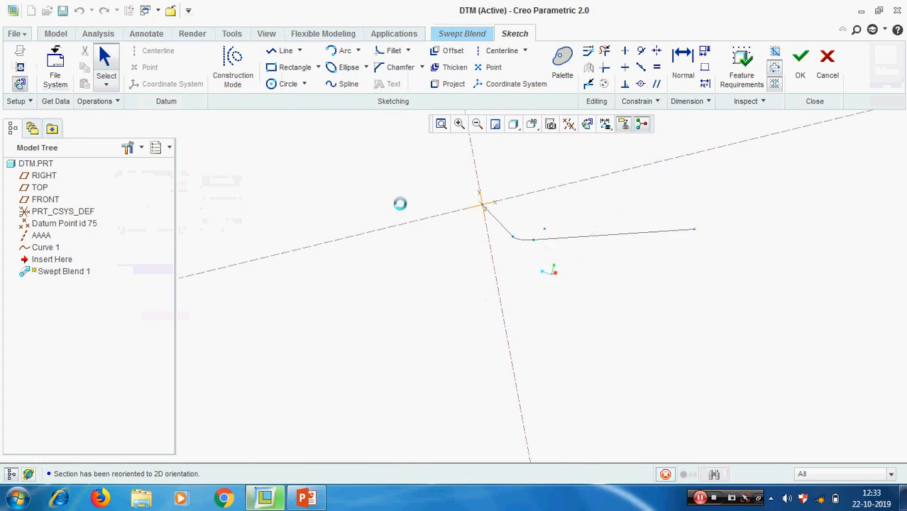
scroll(519, 241, "down", 3)
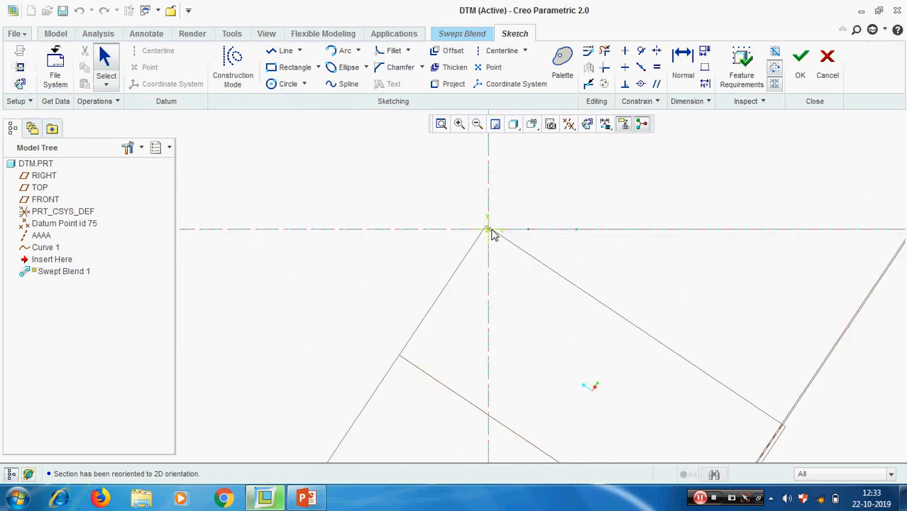
scroll(501, 268, "up", 2)
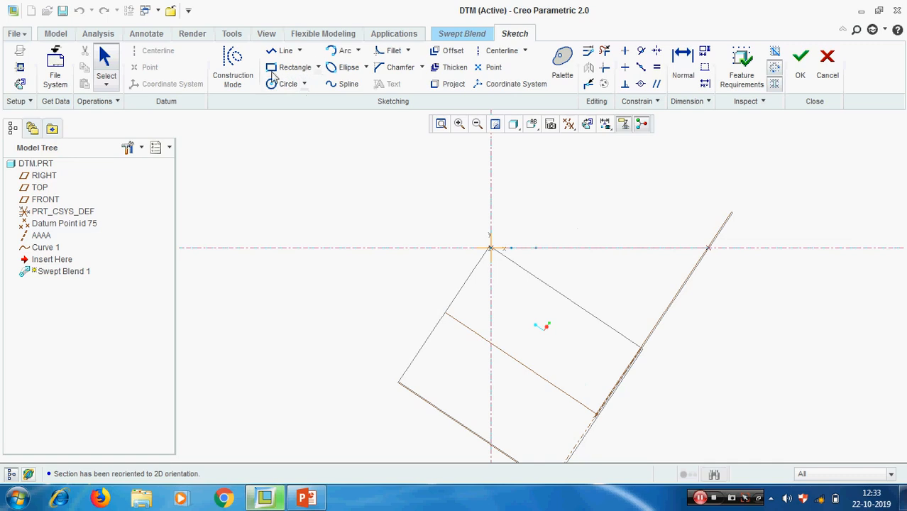
- Sketch a rectangle about 40.5 wide and 20.3 high around the origin, vertically centred on the horizontal axis
left_click(271, 69)
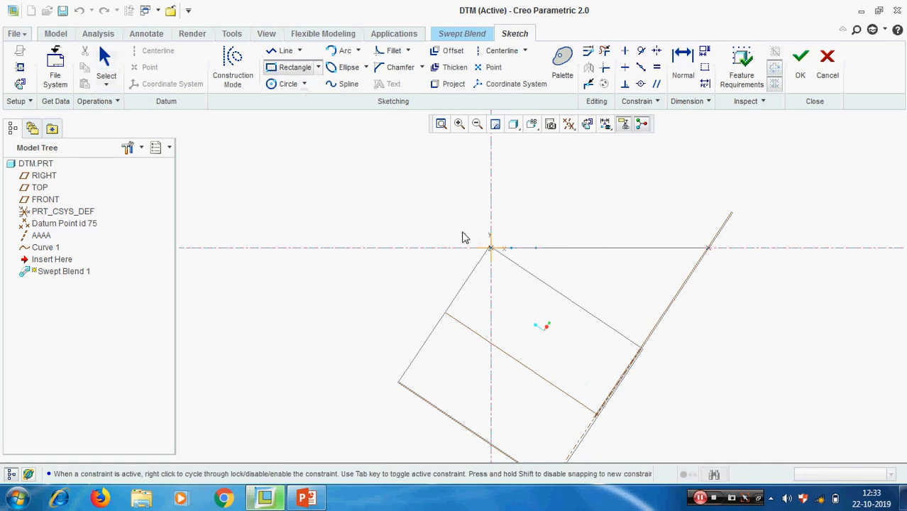
left_click(462, 231)
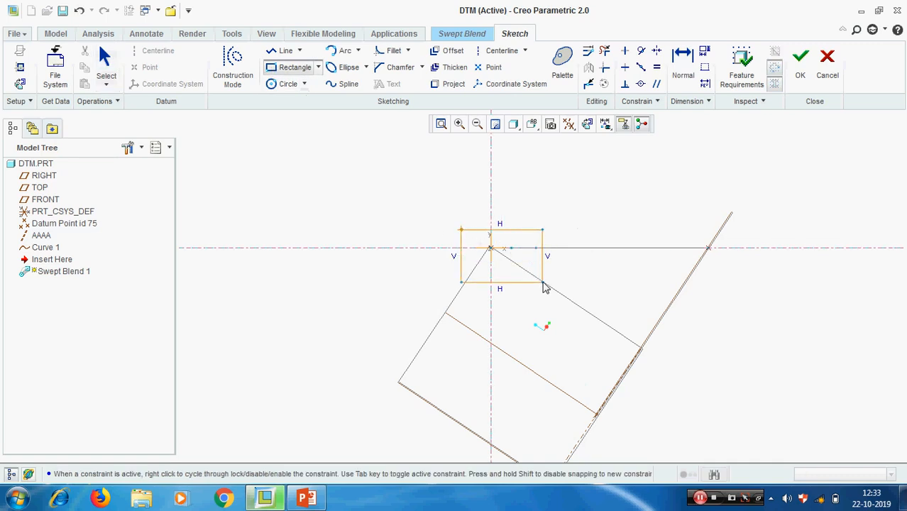
left_click(537, 274)
middle_click(585, 211)
scroll(561, 234, "up", 2)
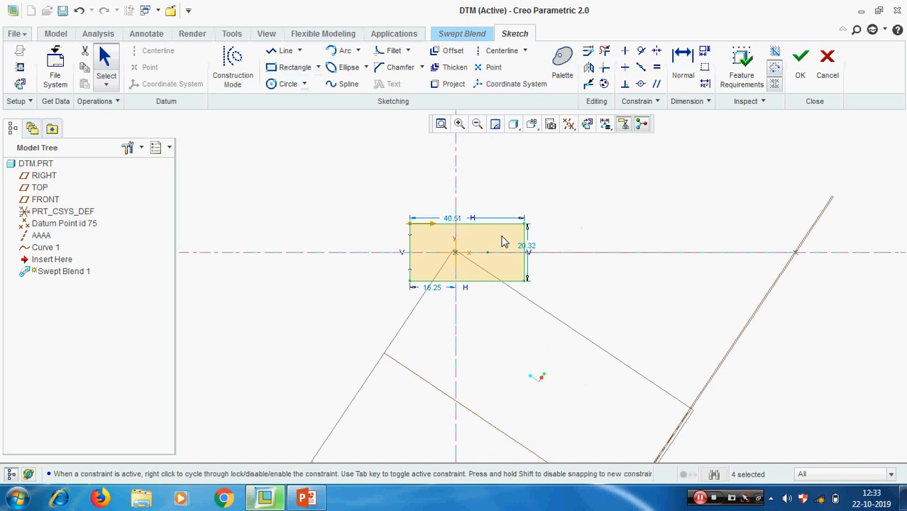
- Try to make the rectangle's two bottom corners symmetric about the vertical centerline
left_click(657, 50)
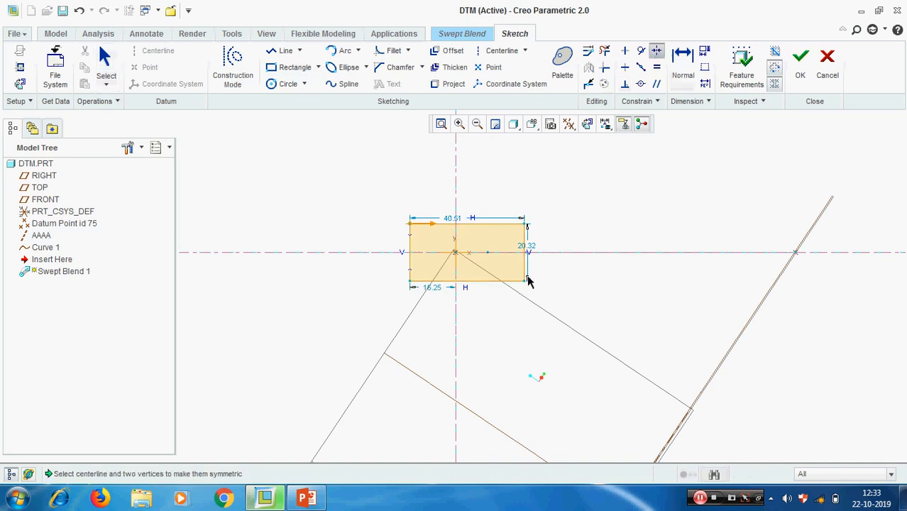
left_click(410, 282)
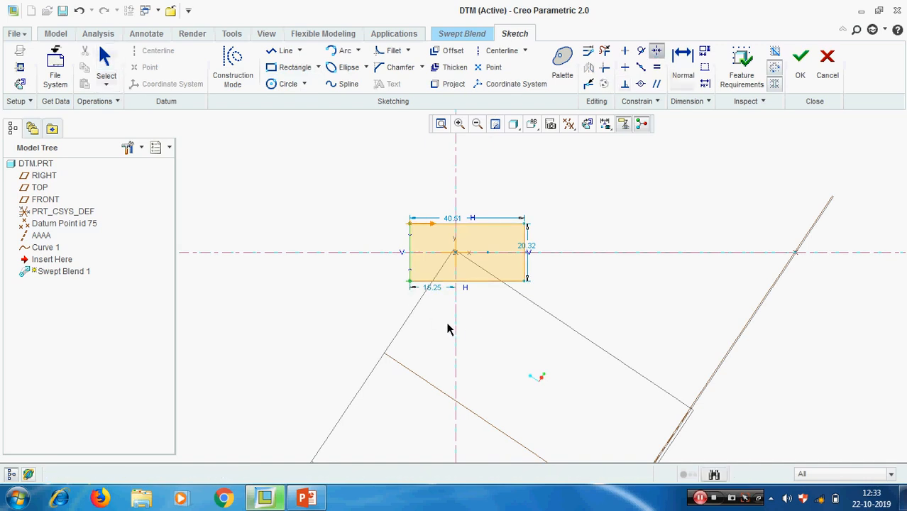
left_click(516, 299)
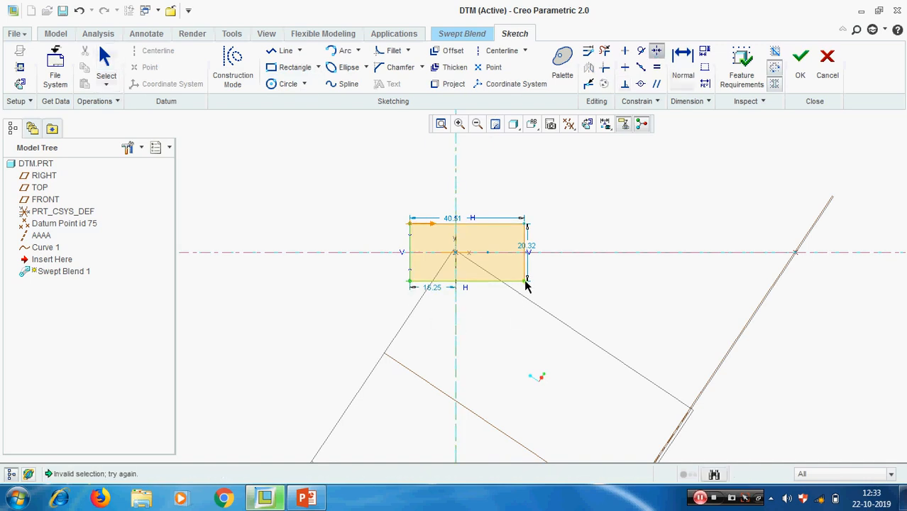
left_click(526, 281)
middle_click(578, 297)
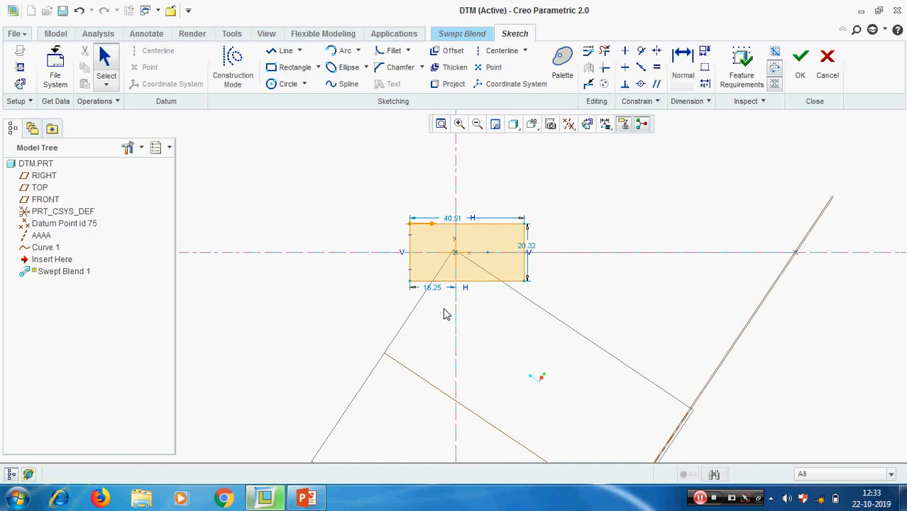
- Set the rectangle's width to 50 and the distance from its left edge to the vertical centerline to 25
scroll(446, 314, "up", 1)
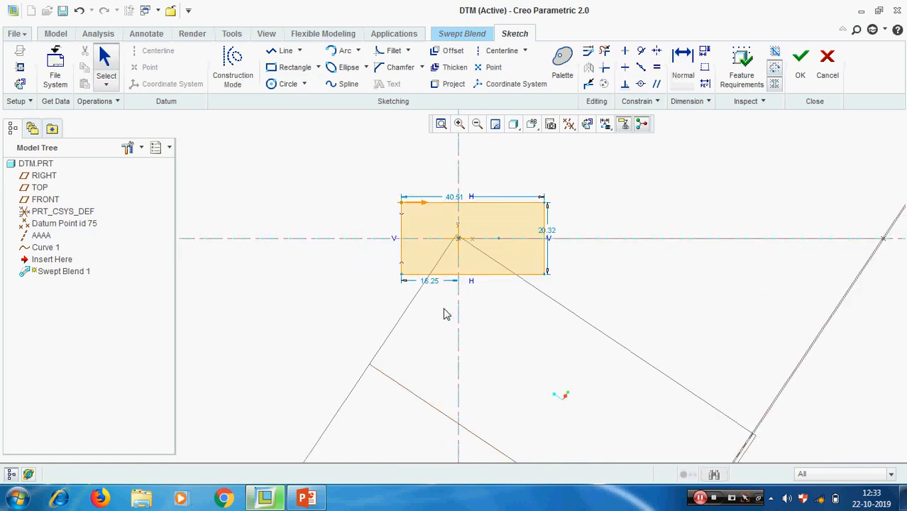
left_click(455, 203)
double_click(455, 204)
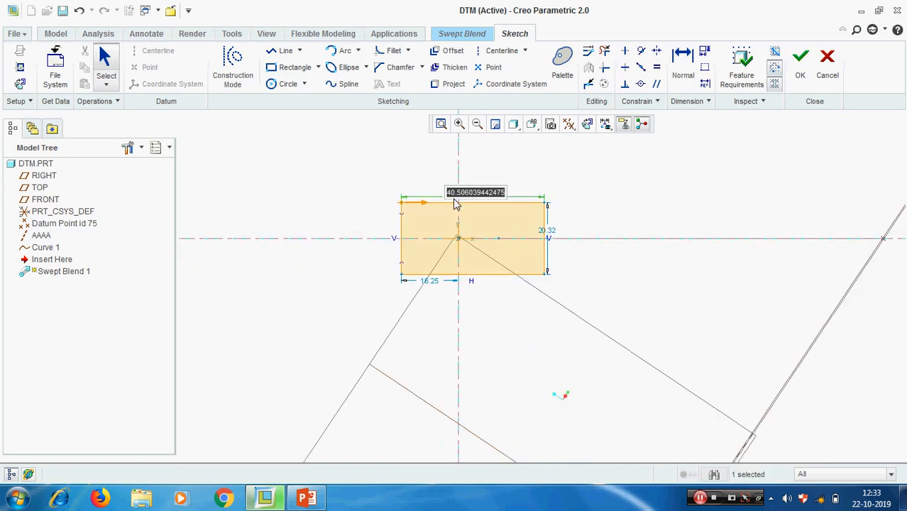
type("50")
key("Return")
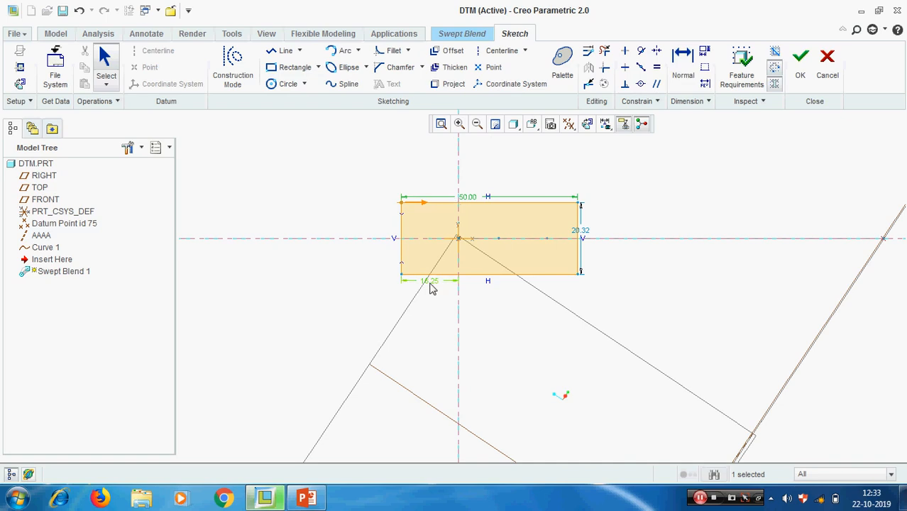
double_click(430, 282)
type("25")
key("Return")
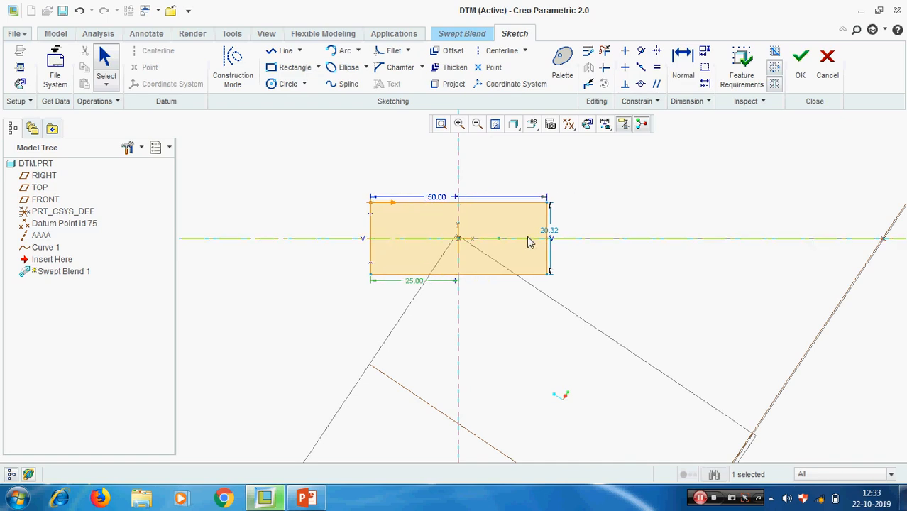
- Set the rectangle's height to 25 and finish the sketch of Section 1
double_click(551, 232)
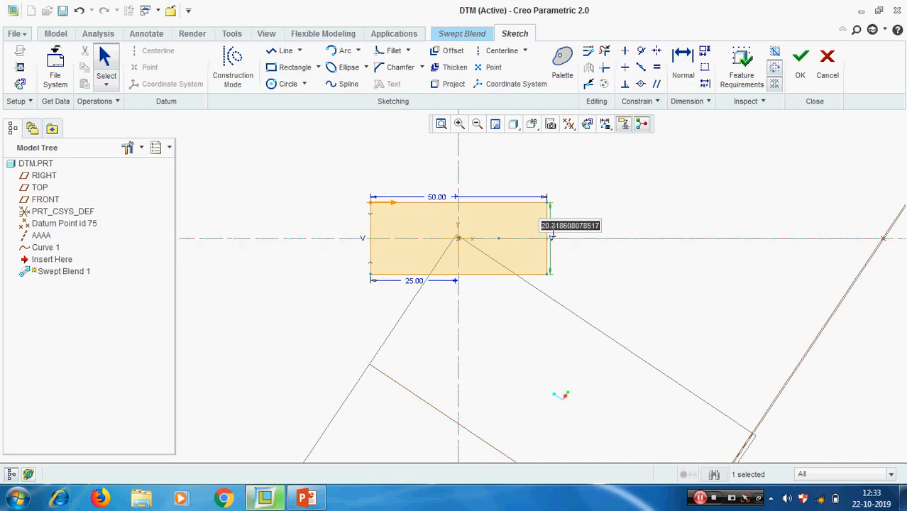
type("25")
key("Return")
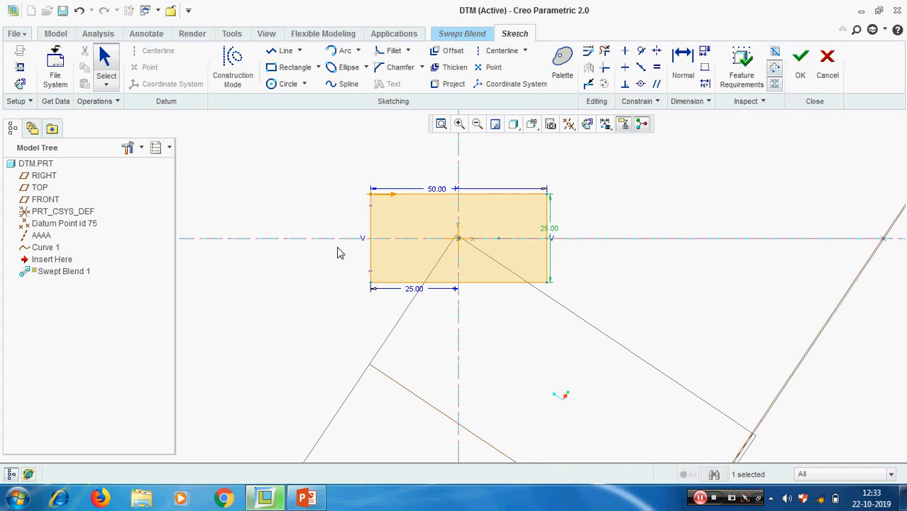
scroll(409, 250, "down", 2)
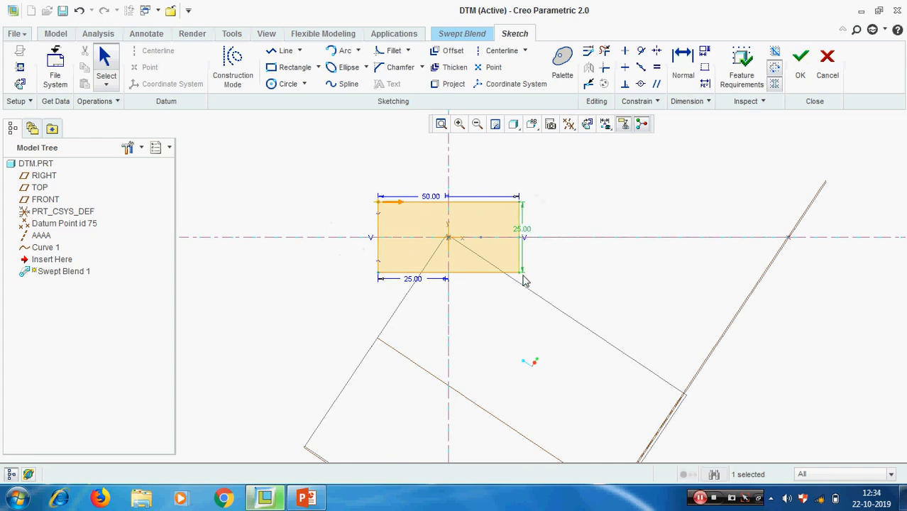
scroll(524, 190, "down", 2)
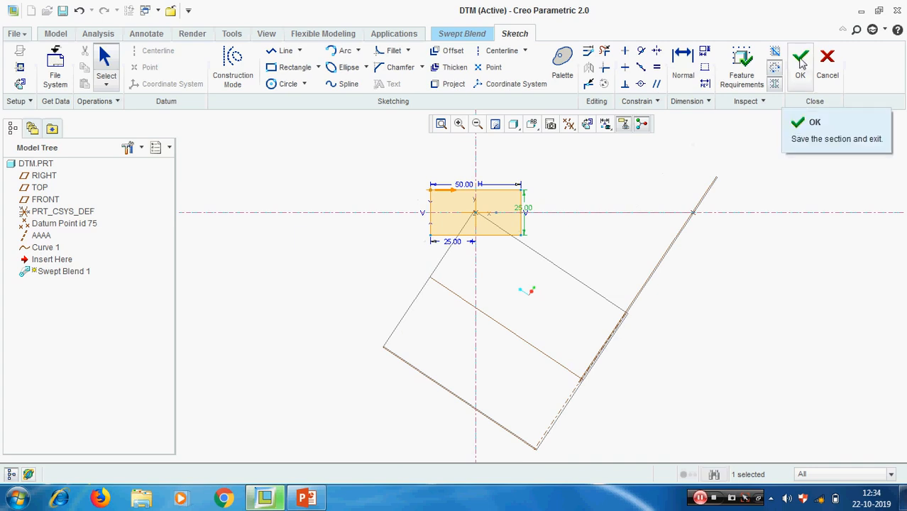
left_click(801, 63)
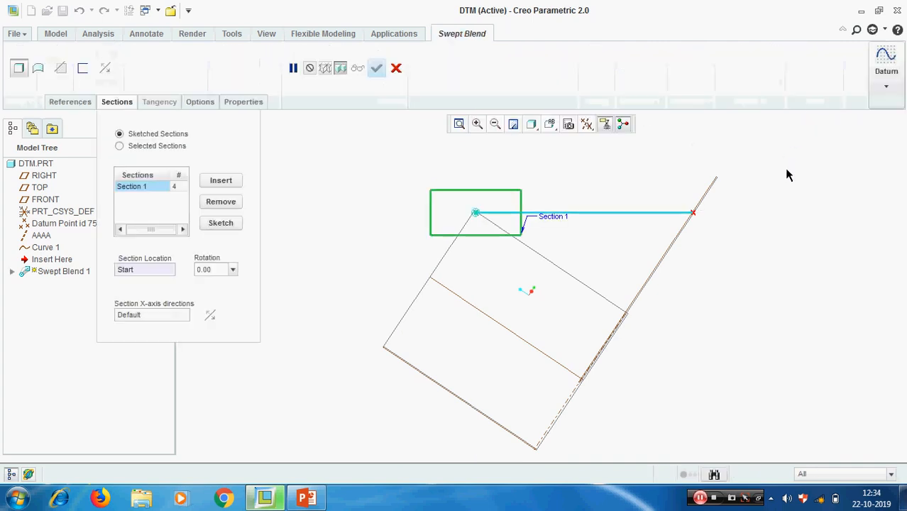
- Insert a second sketched section at the end of the trajectory
middle_click_drag(701, 231, 697, 251)
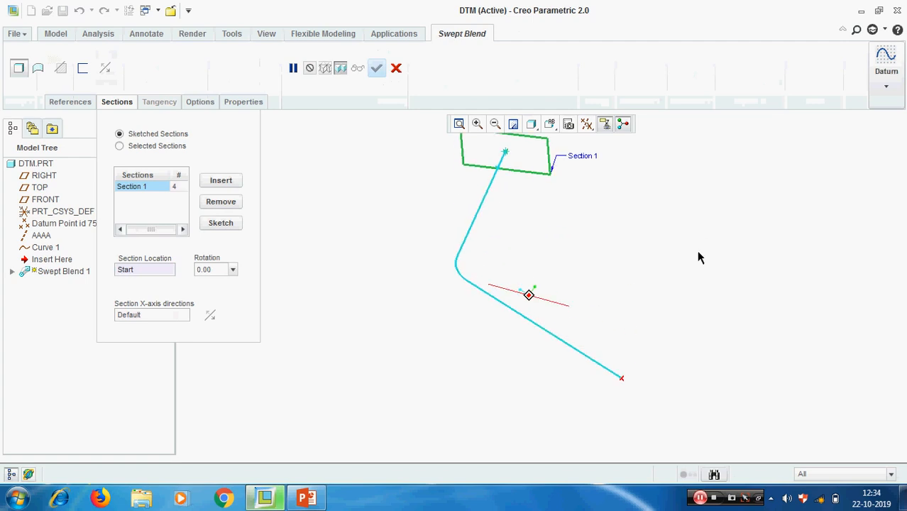
scroll(657, 262, "up", 2)
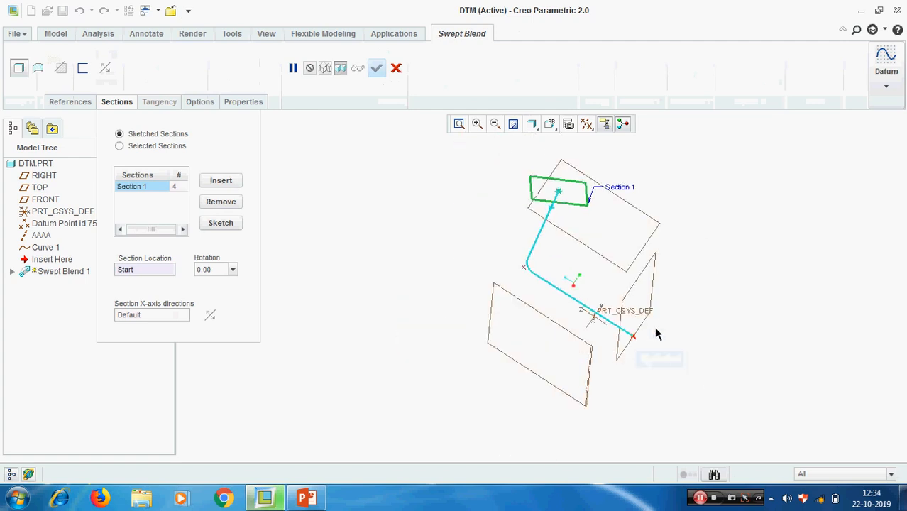
left_click(219, 182)
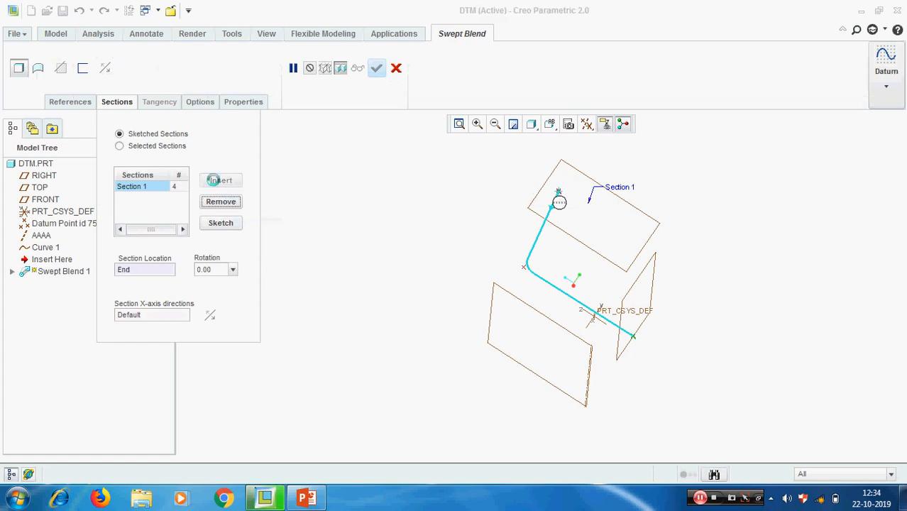
- Open the Section 2 sketch and draw a circle about 26.88 in diameter centered on the trajectory's end point
left_click(135, 198)
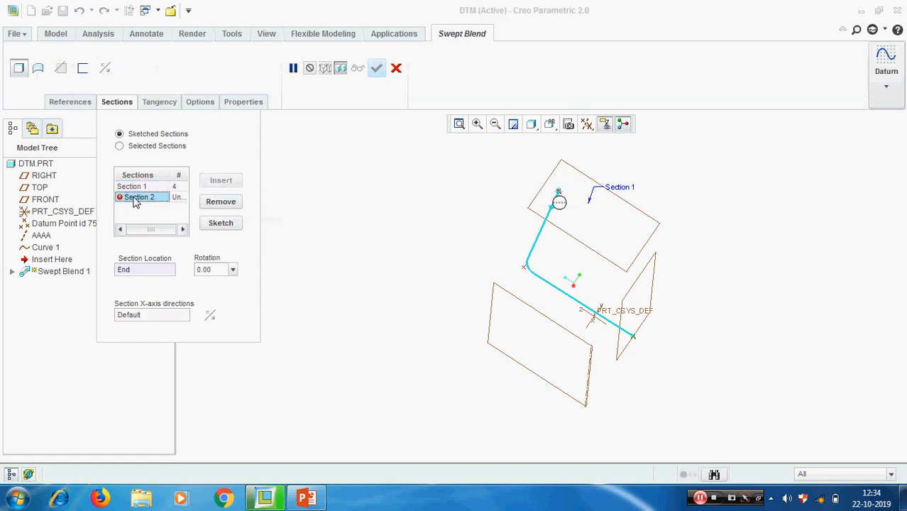
left_click(221, 224)
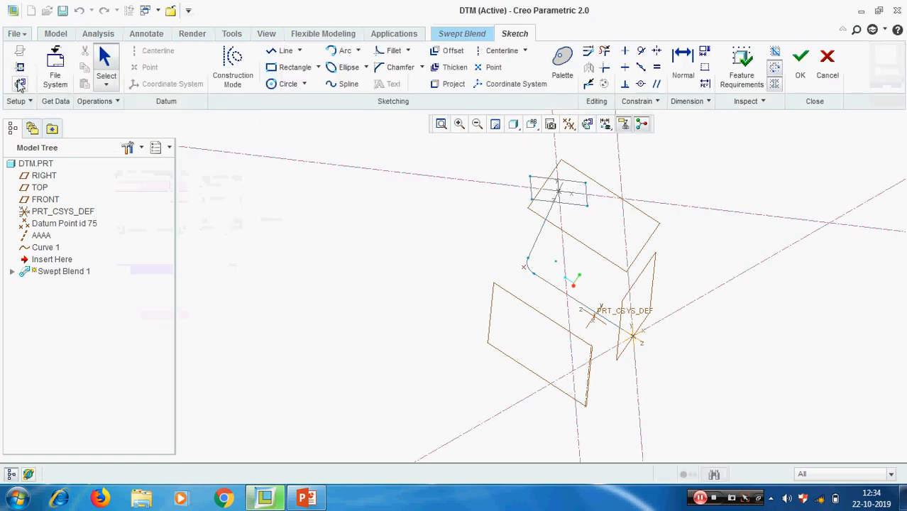
left_click(18, 83)
scroll(489, 244, "down", 4)
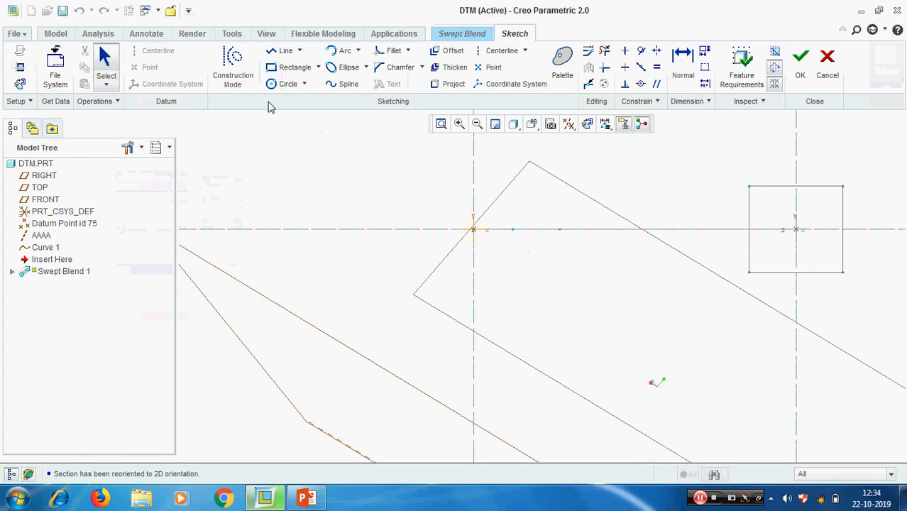
left_click(286, 83)
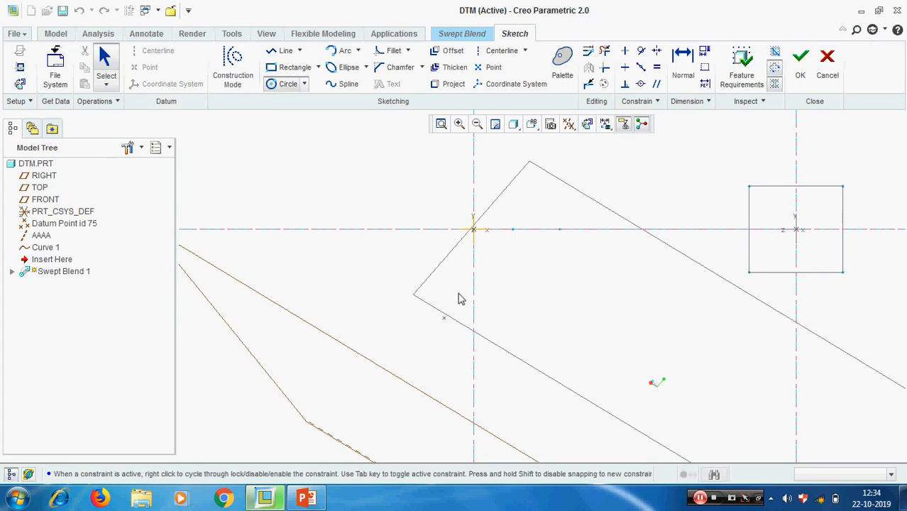
left_click(474, 229)
left_click(505, 200)
middle_click(607, 222)
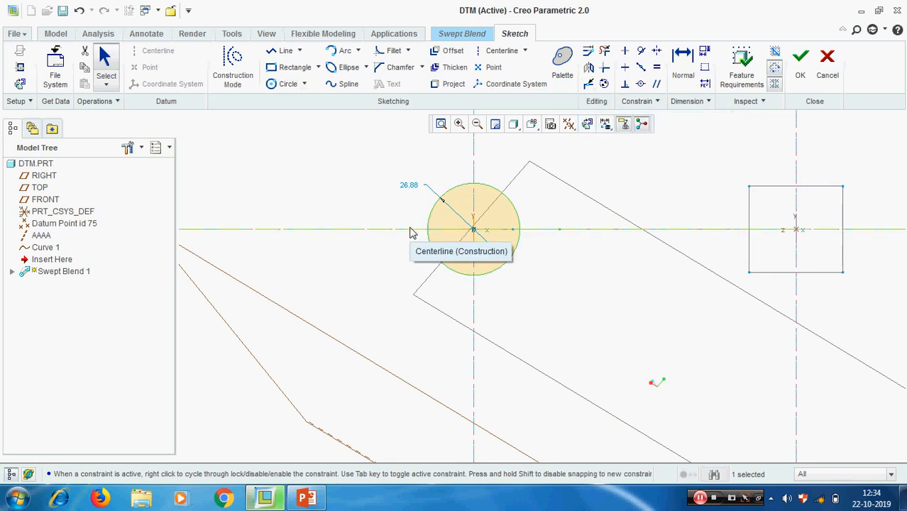
- Divide the circle at its upper-left, upper-right, lower-right and lower-left points to split it into four arcs
left_click(589, 84)
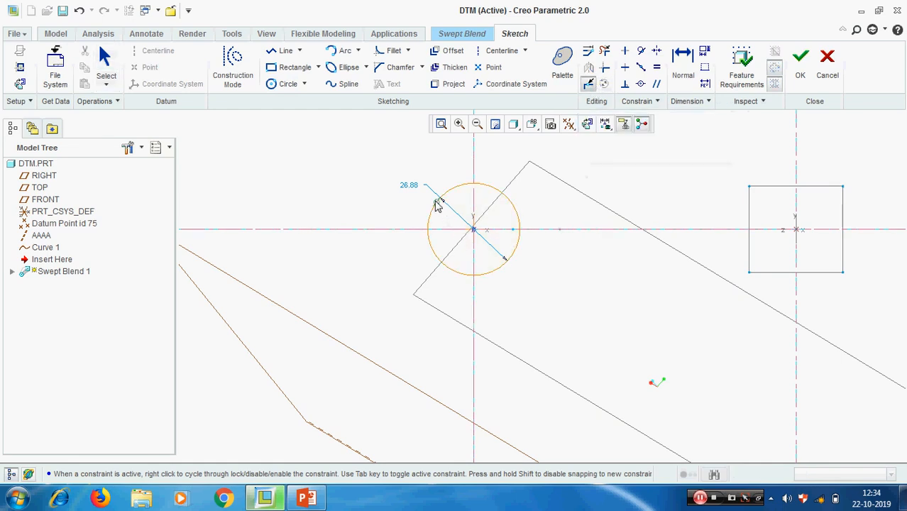
left_click(436, 202)
left_click(511, 204)
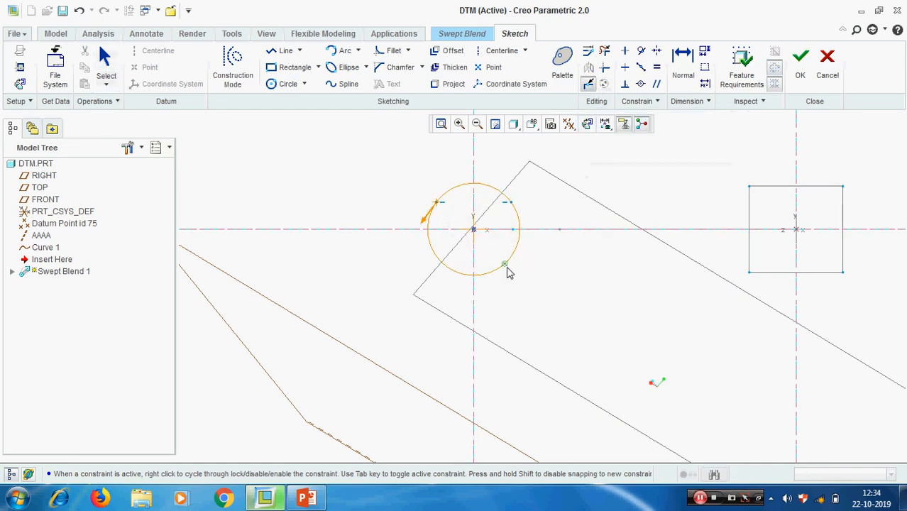
left_click(504, 266)
middle_click(568, 307)
scroll(503, 267, "down", 3)
scroll(576, 325, "up", 2)
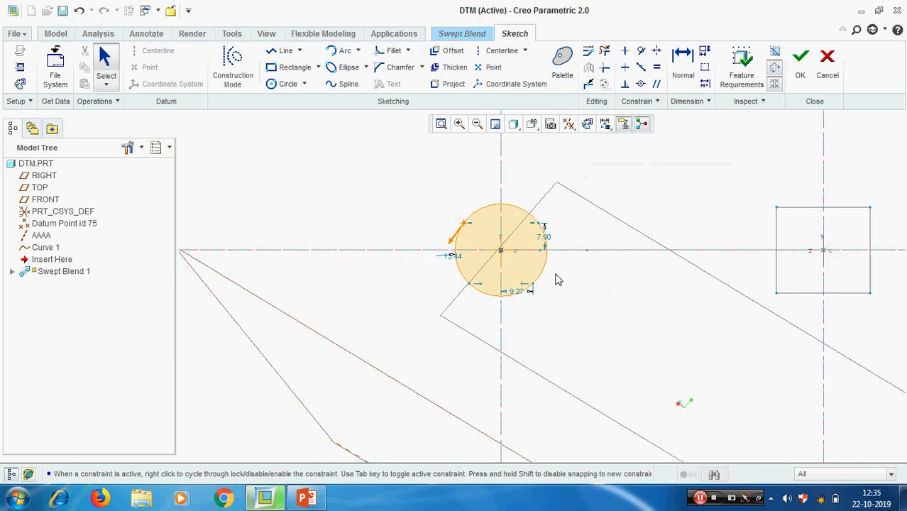
- Set the circle's upper-right division point as the start point and finish the Section 2 sketch
scroll(515, 280, "down", 1)
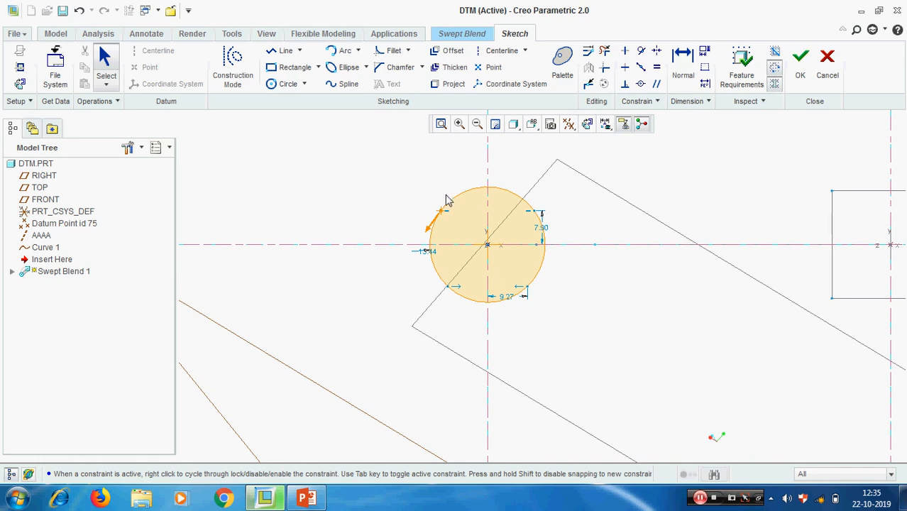
scroll(447, 199, "down", 2)
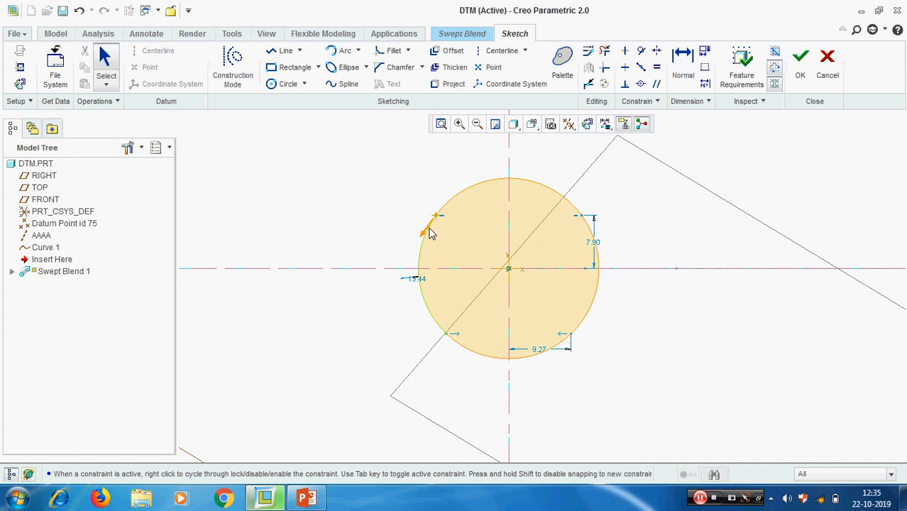
left_click(582, 218)
right_click(581, 217)
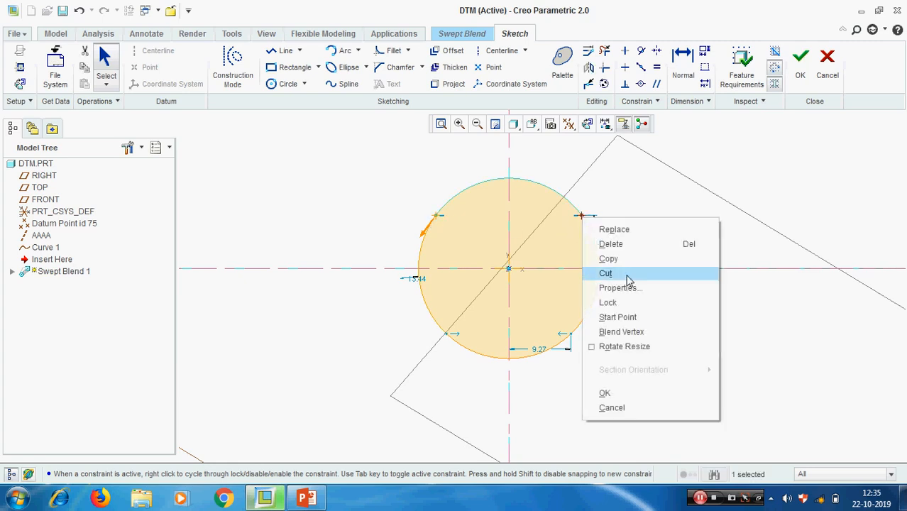
left_click(617, 318)
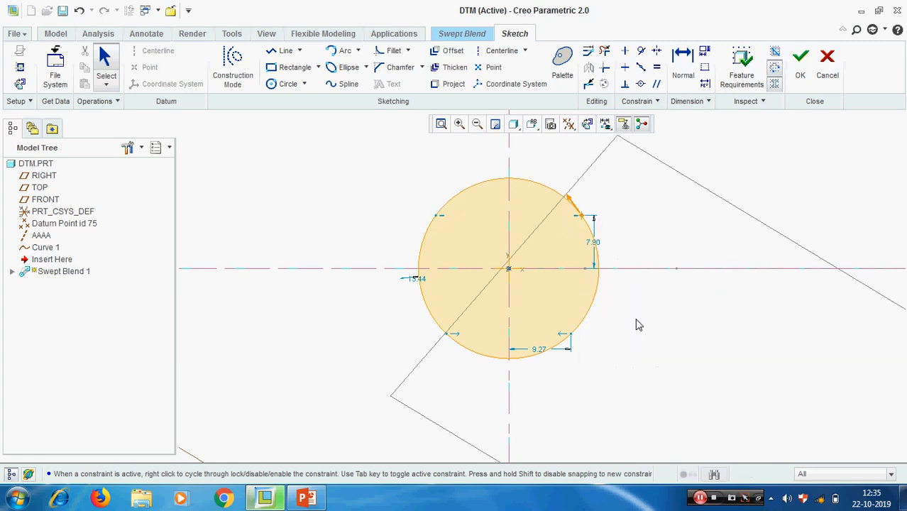
scroll(291, 228, "down", 3)
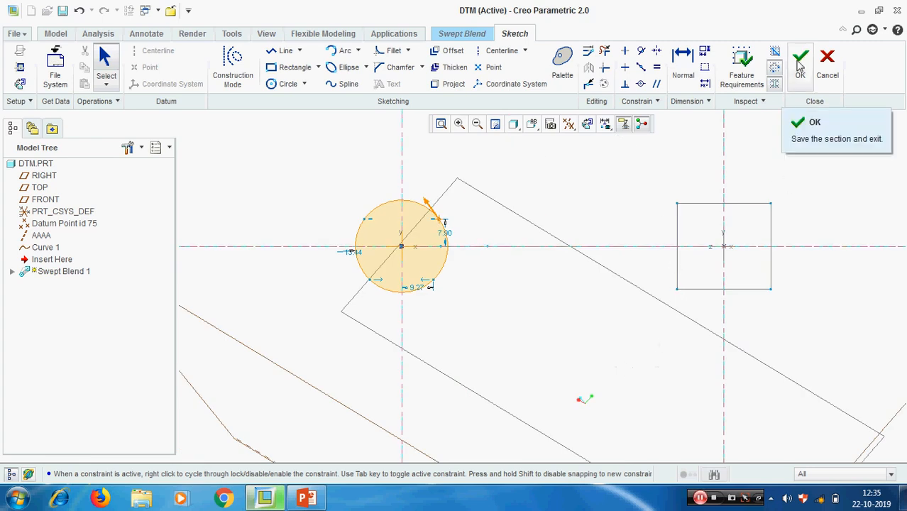
left_click(800, 62)
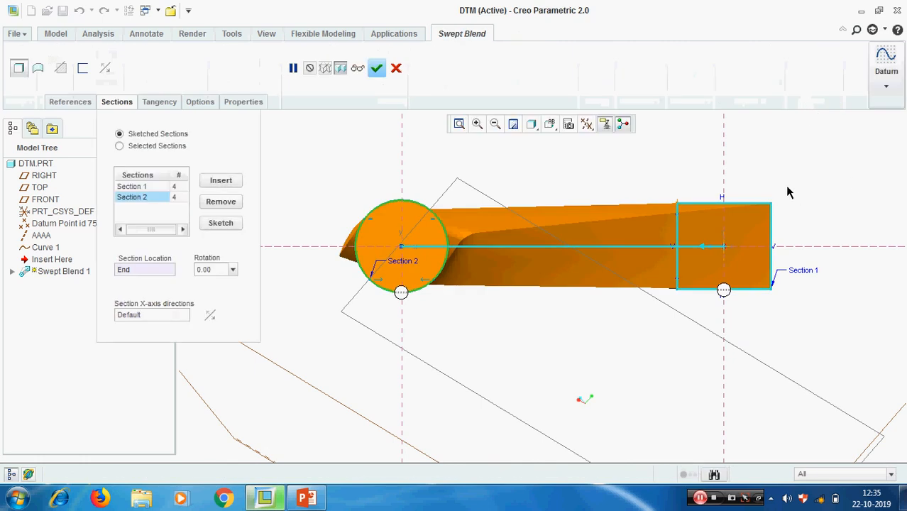
- Reopen the Section 1 sketch to check the rectangle's start point and direction, and close the sketch
middle_click_drag(788, 192, 742, 217)
left_click(141, 188)
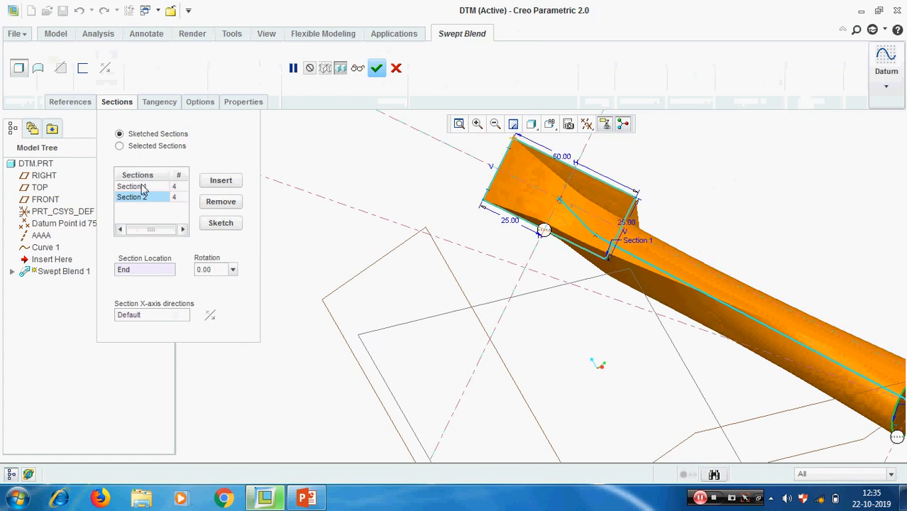
left_click(143, 187)
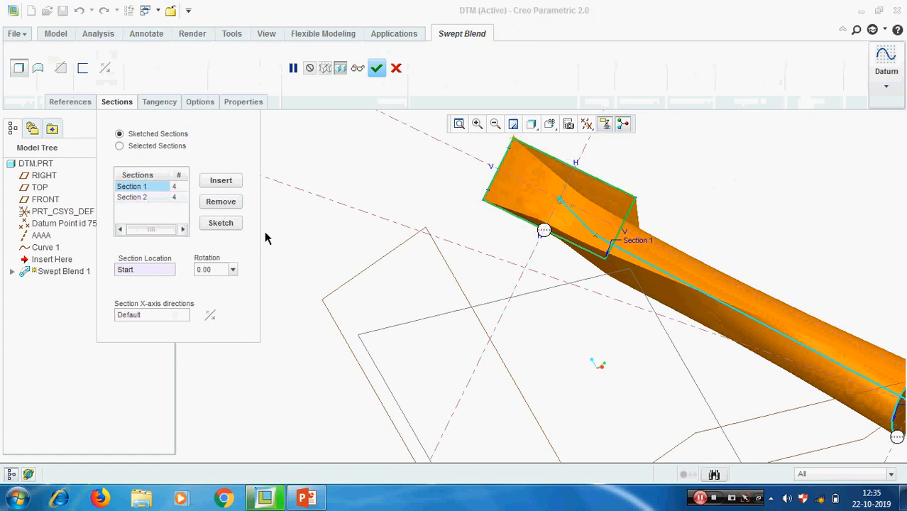
left_click(221, 224)
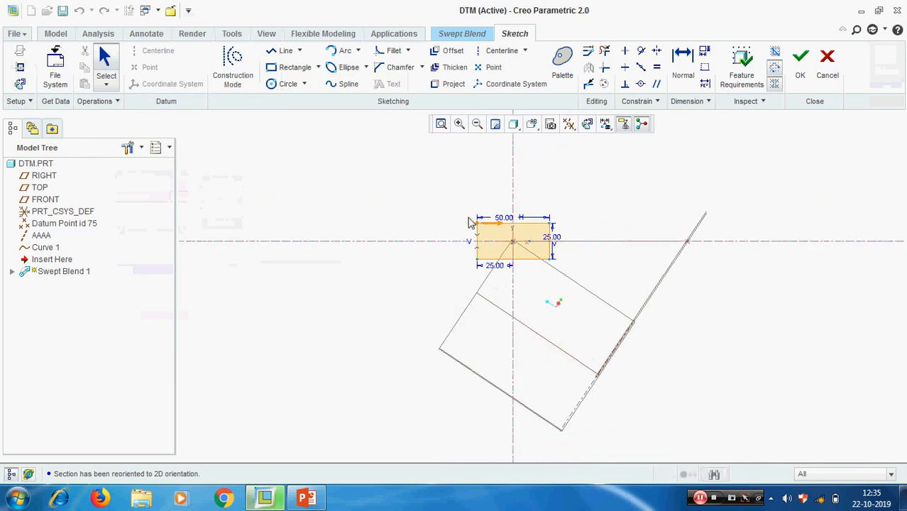
middle_click_drag(742, 177, 751, 197)
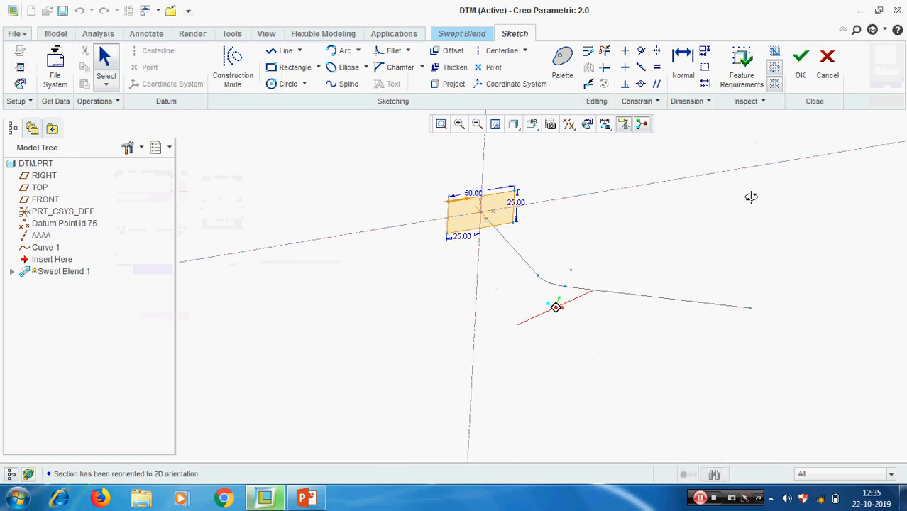
left_click(803, 65)
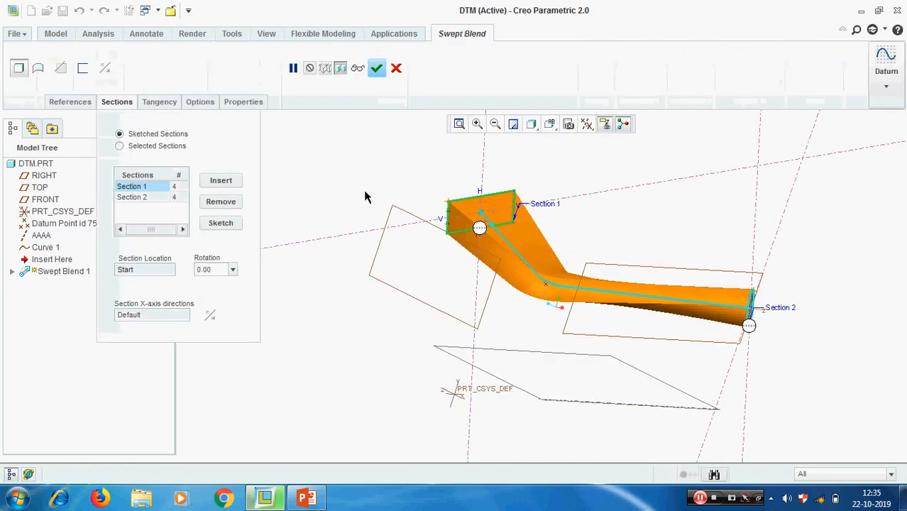
- Inspect the blend preview for twisting between the rectangular Section 1 and the circular Section 2
left_click(133, 198)
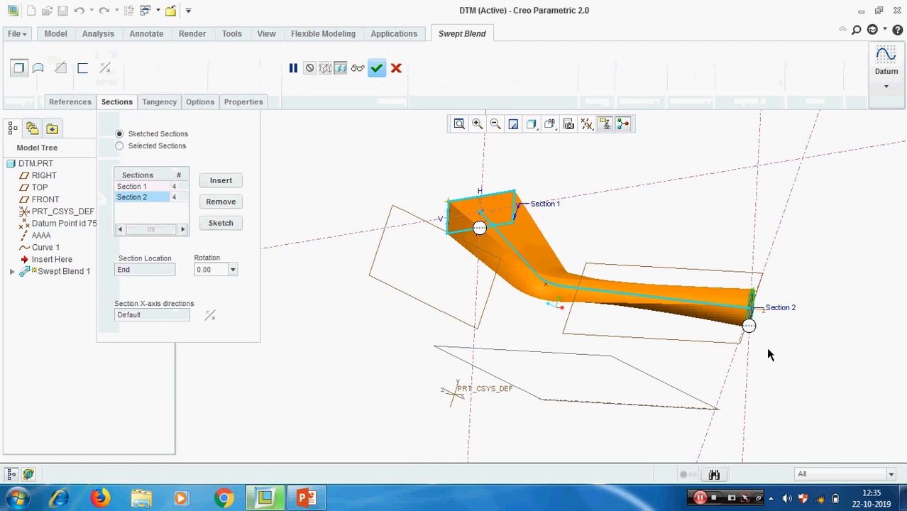
middle_click_drag(770, 356, 753, 349)
scroll(719, 341, "down", 3)
scroll(721, 336, "down", 3)
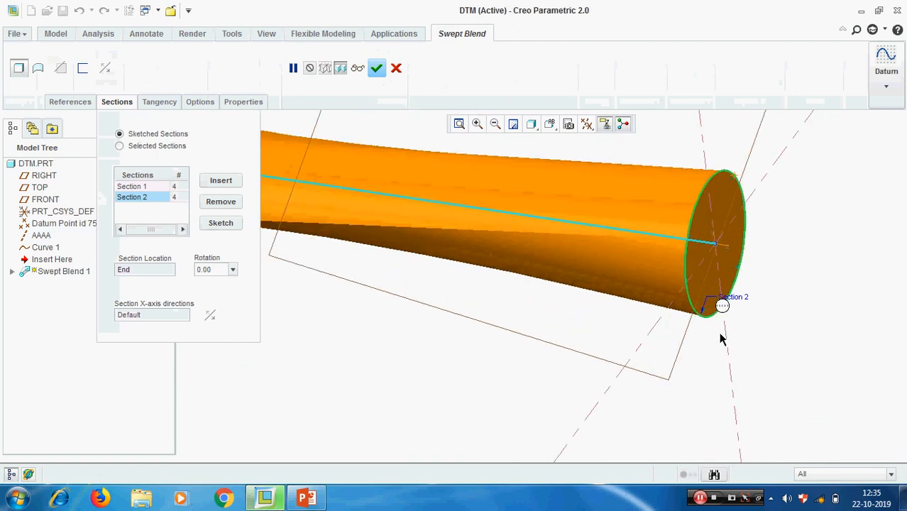
scroll(722, 338, "up", 3)
scroll(625, 319, "up", 2)
scroll(607, 316, "up", 1)
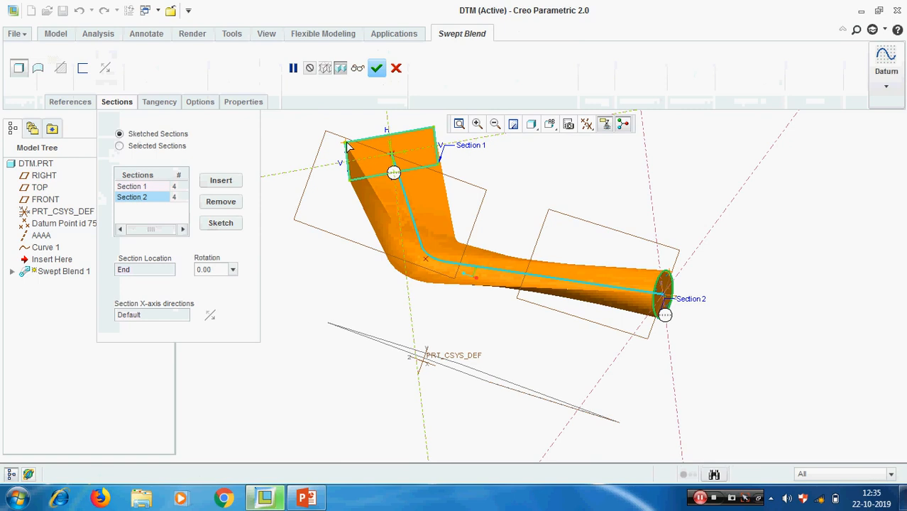
scroll(680, 324, "down", 2)
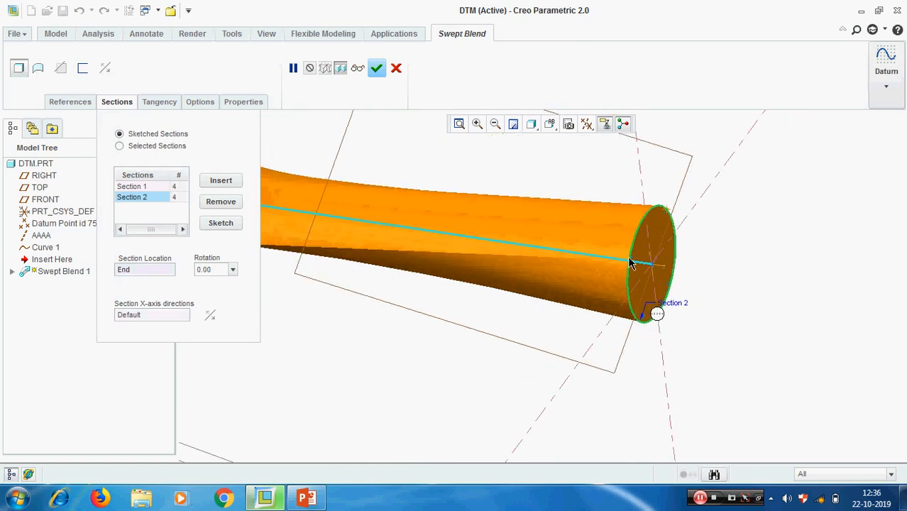
scroll(820, 257, "up", 2)
middle_click_drag(820, 257, 799, 312)
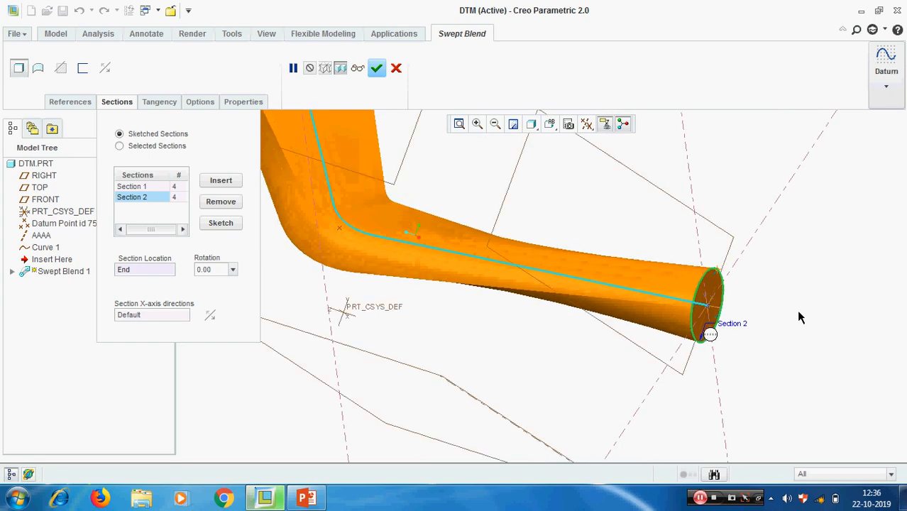
scroll(799, 318, "up", 2)
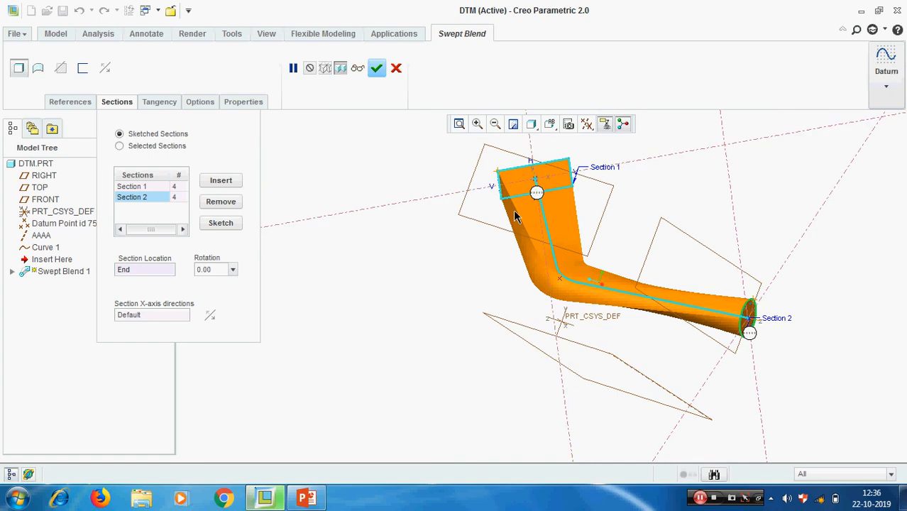
scroll(753, 318, "down", 5)
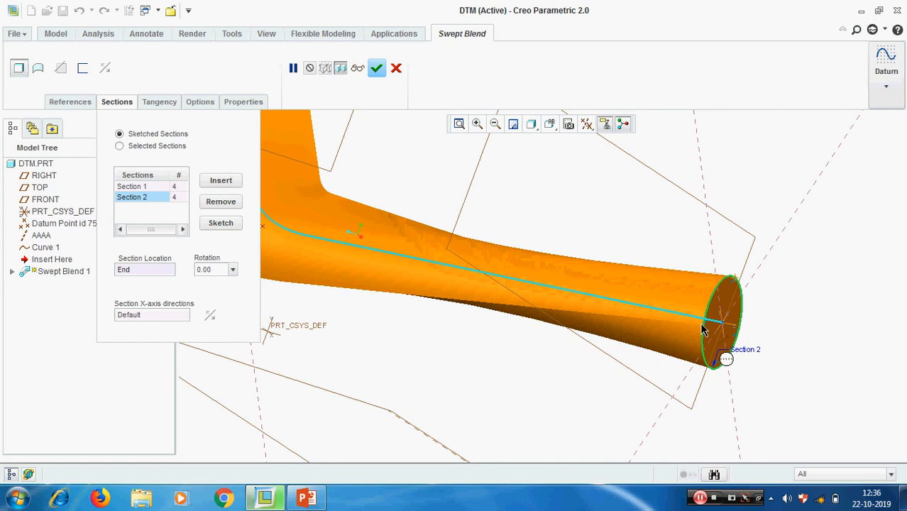
- Edit the Section 2 sketch, make the circle's division point nearest the trajectory line the start point, and finish the sketch
left_click(221, 225)
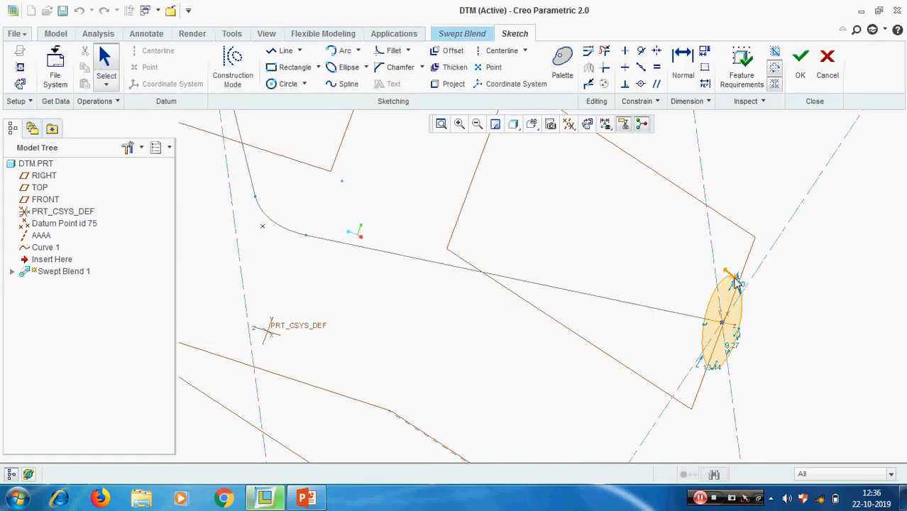
scroll(711, 330, "down", 3)
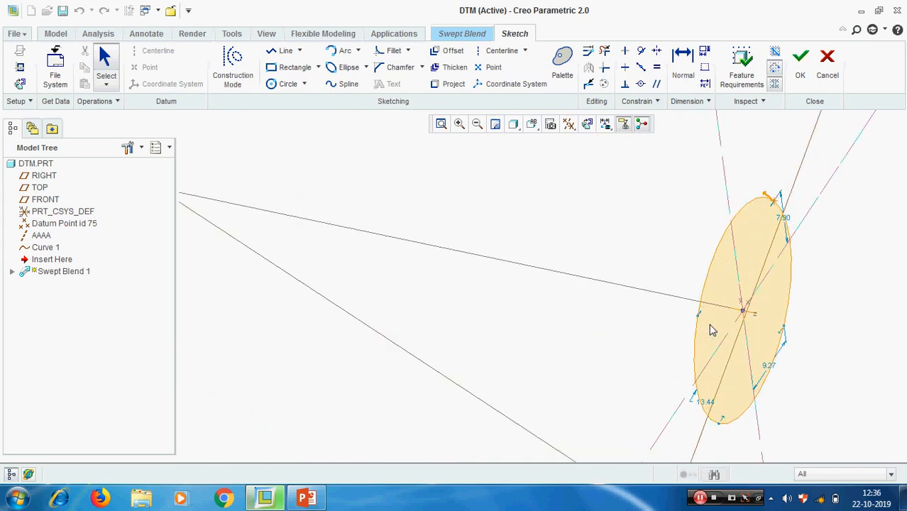
scroll(712, 329, "down", 3)
left_click(681, 306)
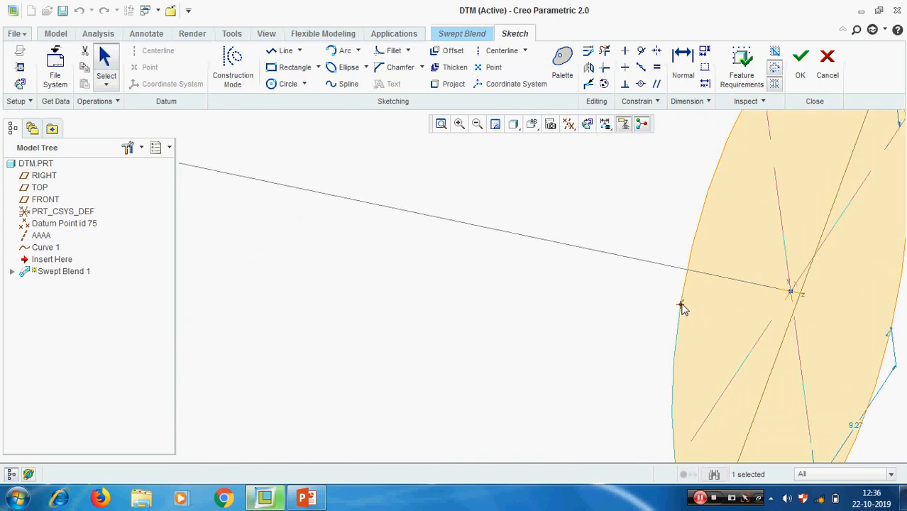
right_click(681, 306)
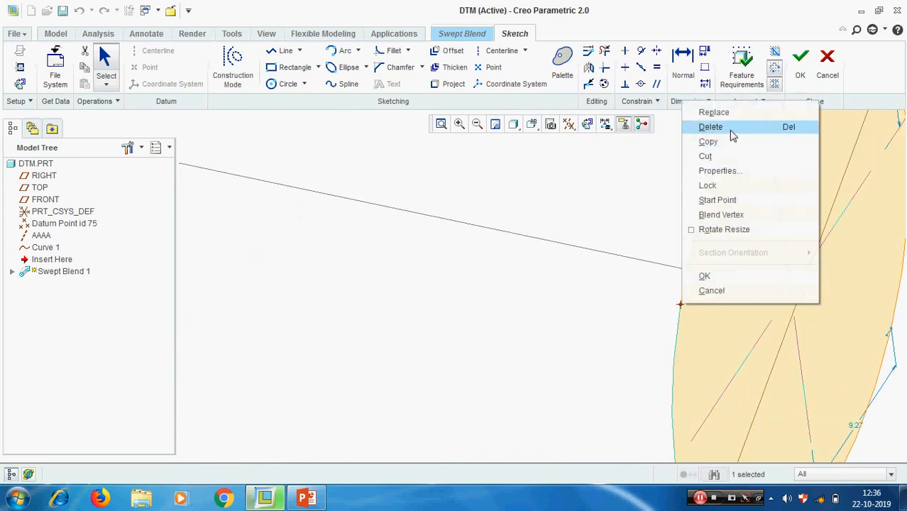
left_click(718, 200)
scroll(741, 277, "up", 3)
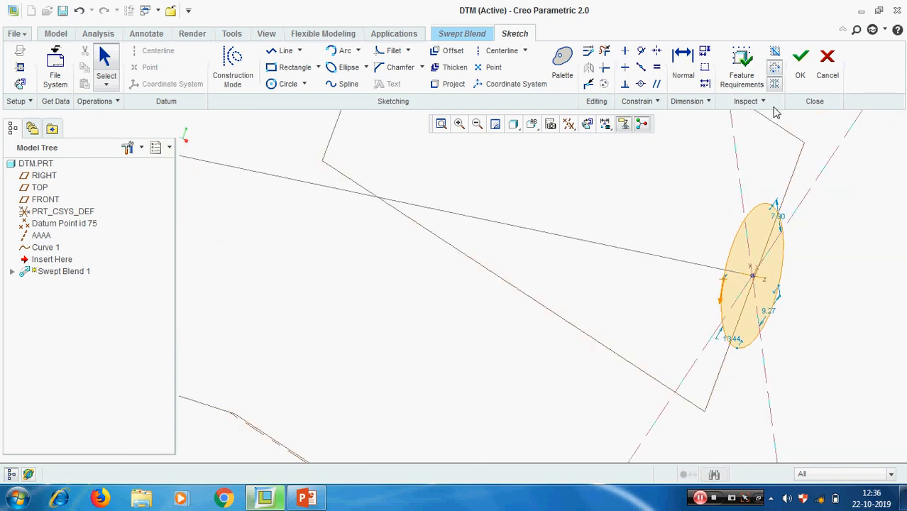
left_click(800, 64)
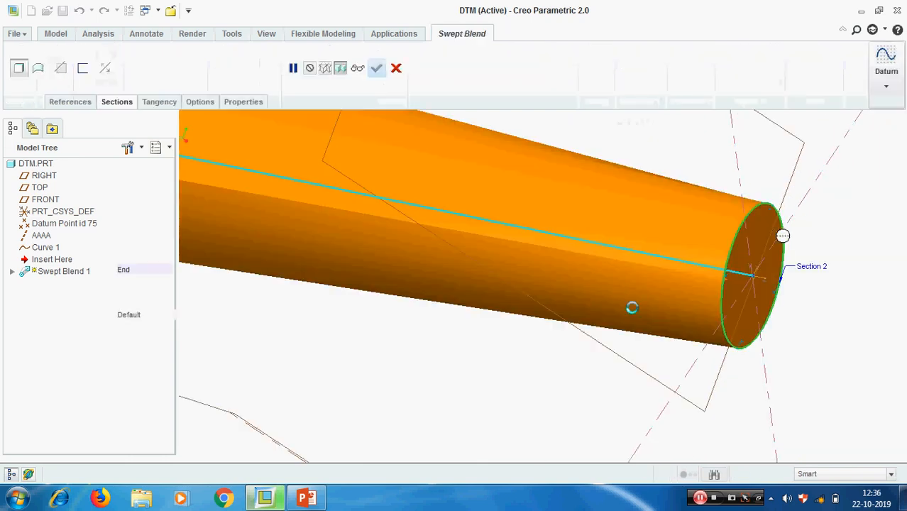
- Inspect the updated swept blend preview from both section ends
middle_click_drag(618, 338, 627, 355)
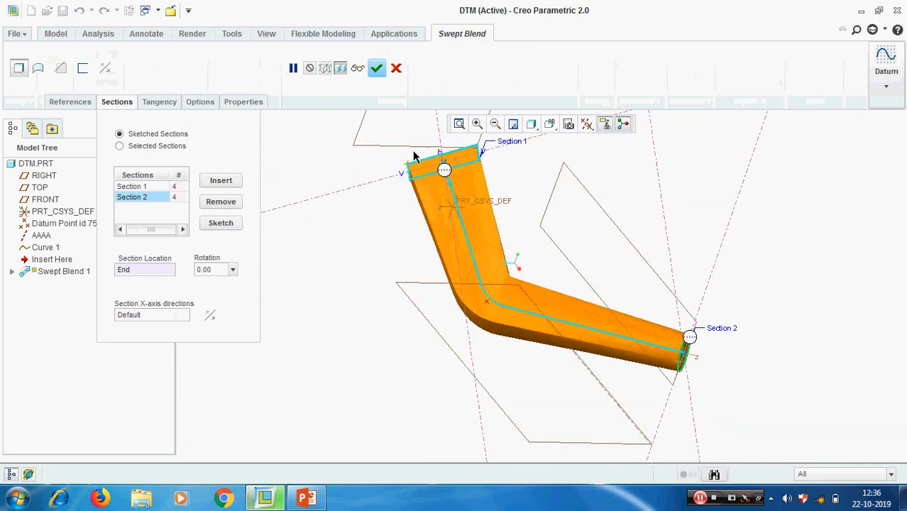
scroll(589, 392, "up", 2)
middle_click_drag(589, 392, 695, 274)
scroll(604, 290, "down", 4)
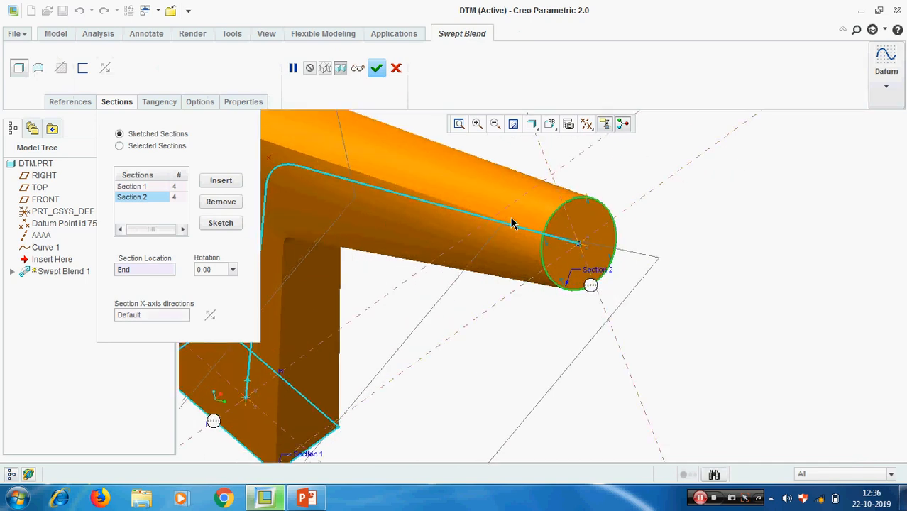
scroll(586, 329, "up", 4)
mouse_move(696, 306)
middle_mouse_down()
mouse_move(729, 289)
mouse_move(711, 284)
mouse_move(705, 308)
middle_mouse_up()
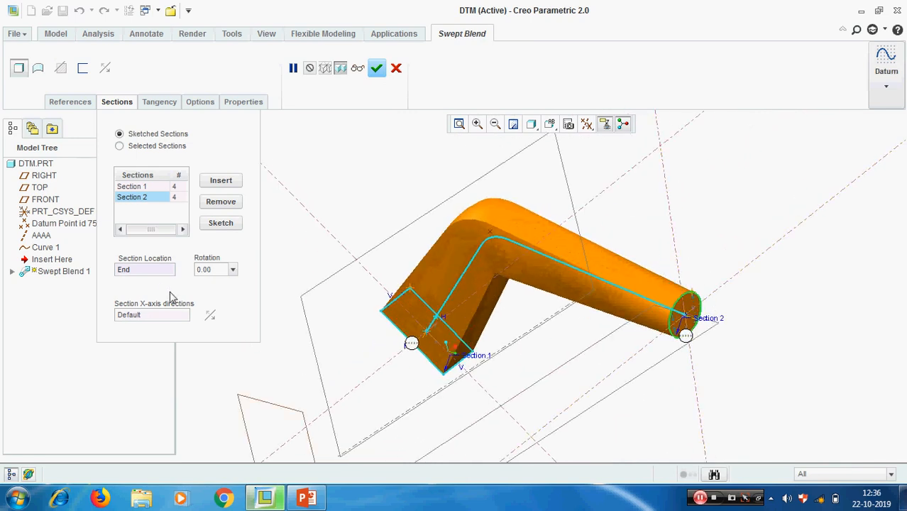
- Set the rotation of Section 2 to 45 and inspect the twist in the blend preview
left_click(221, 270)
type("45")
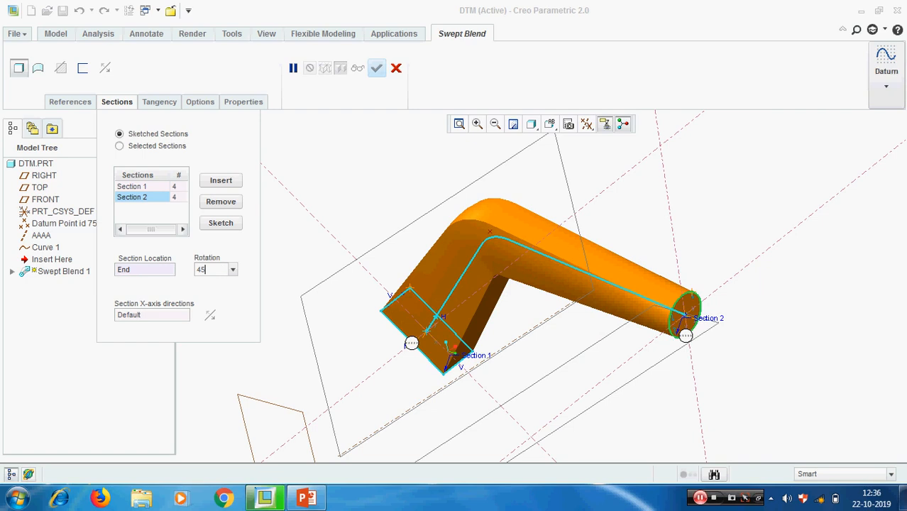
key("Return")
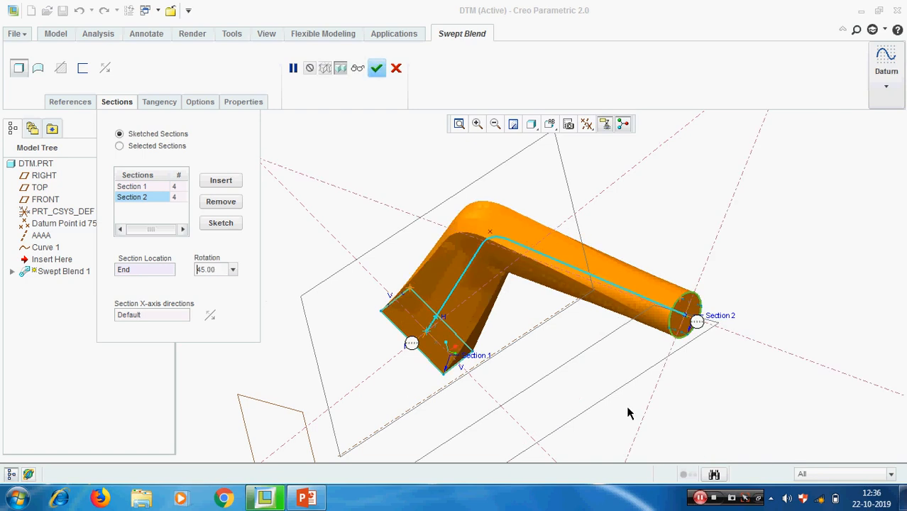
middle_click_drag(639, 364, 642, 363)
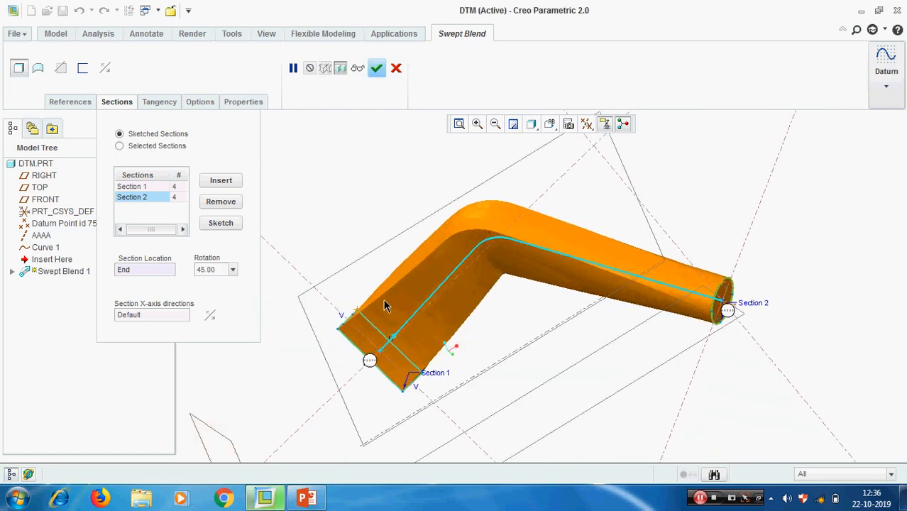
scroll(722, 287, "down", 2)
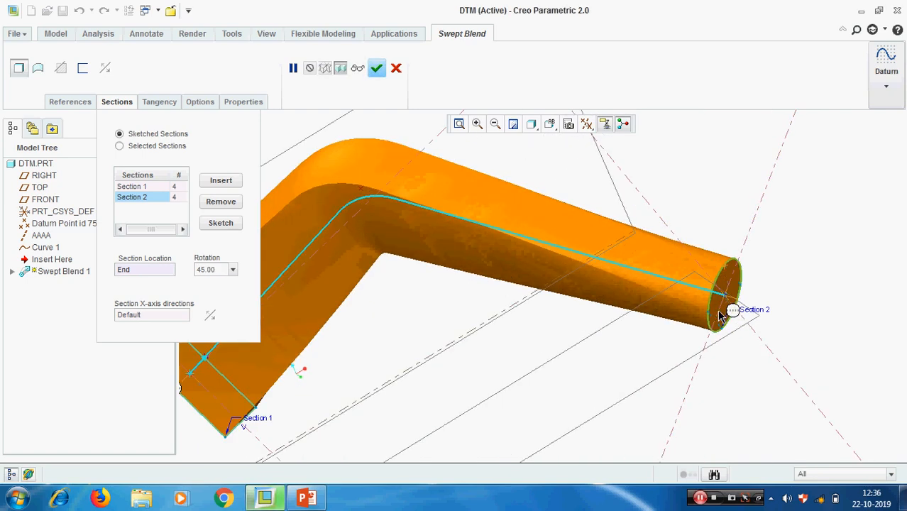
- Reset the rotation of Section 2 to 0, preview the solid swept blend, and resume editing
double_click(223, 270)
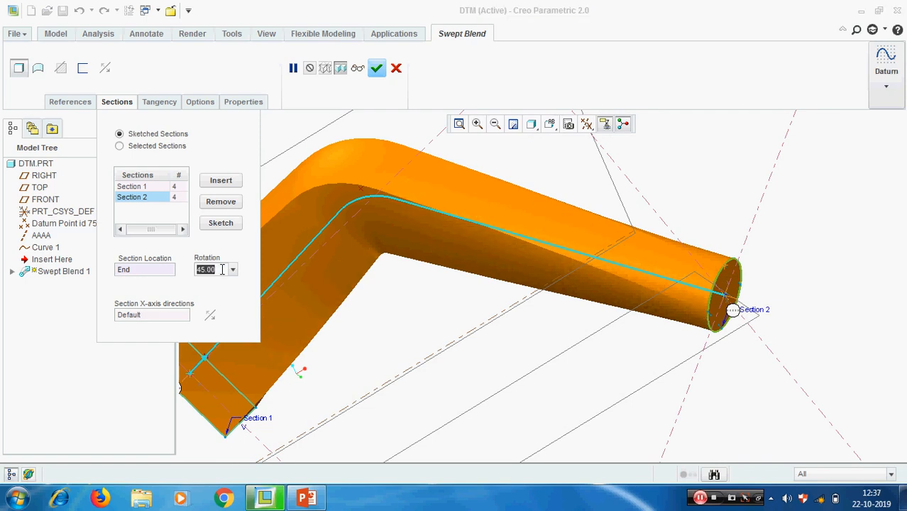
type("0")
key("Return")
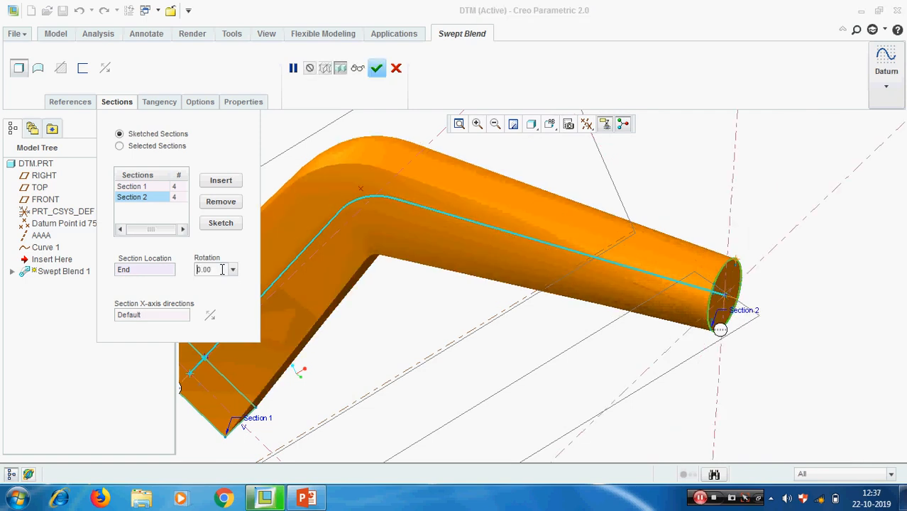
left_click(360, 74)
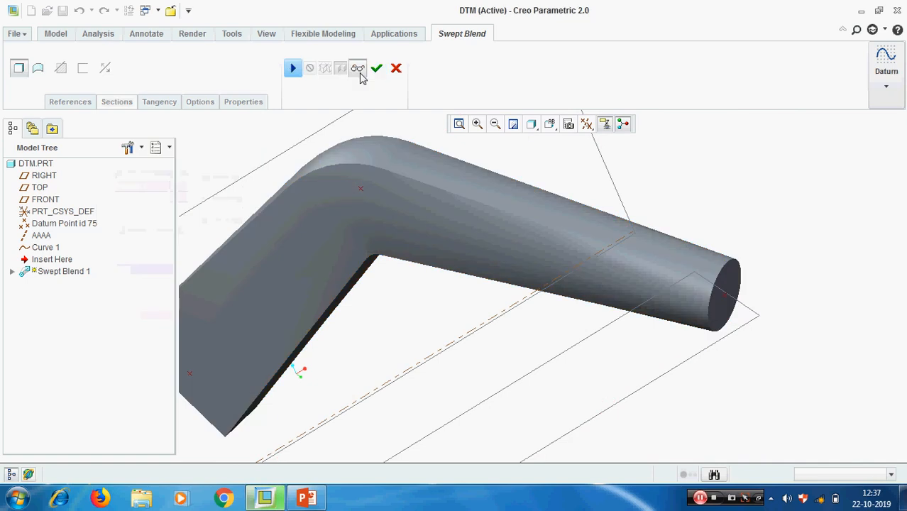
scroll(555, 253, "up", 2)
scroll(555, 255, "down", 2)
scroll(558, 259, "up", 2)
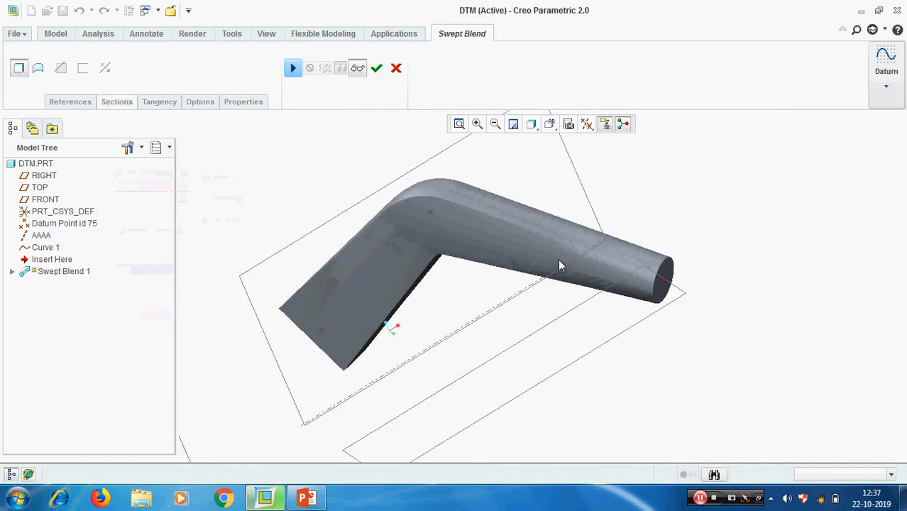
left_click(293, 67)
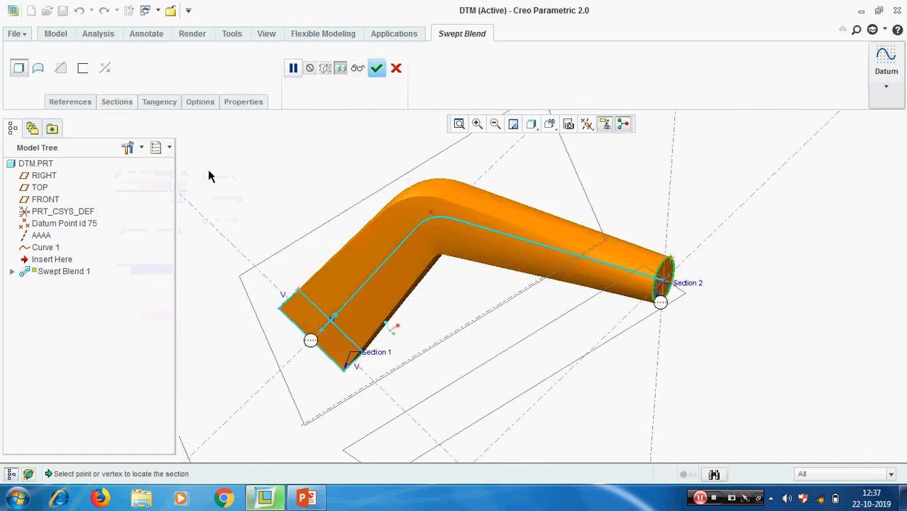
- Set the rotation of Section 2 to 45, complete the swept blend, and inspect the solid
left_click(64, 101)
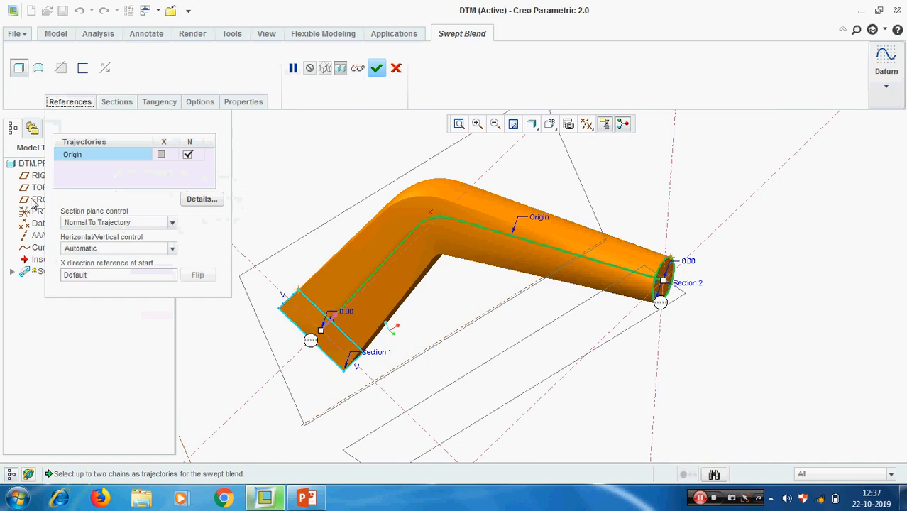
left_click(117, 102)
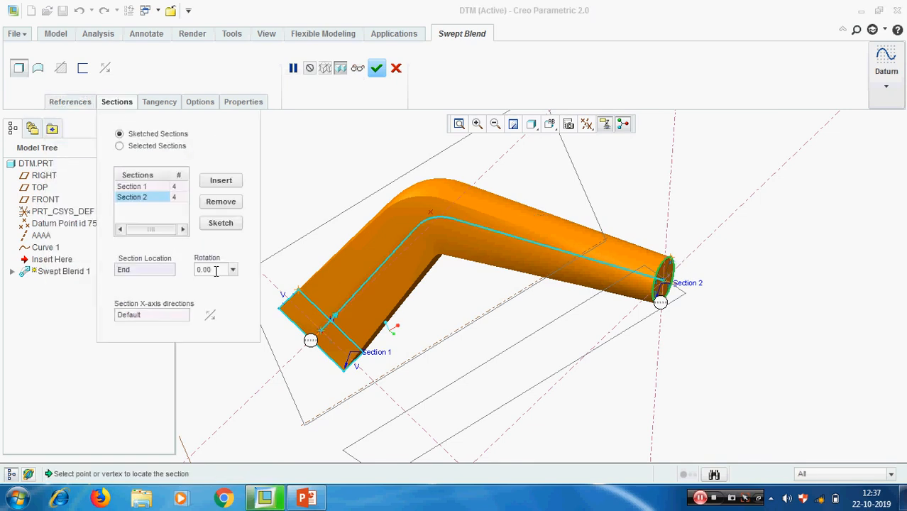
type("4")
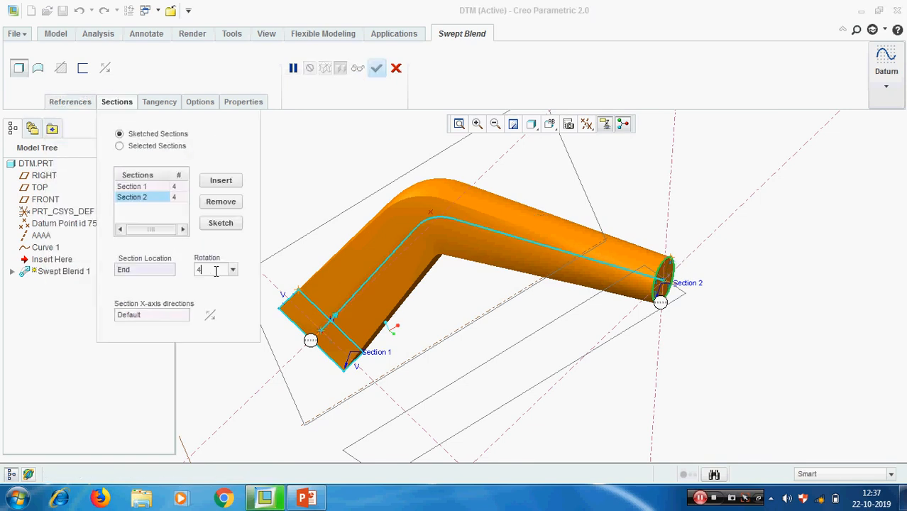
type("5")
key("Return")
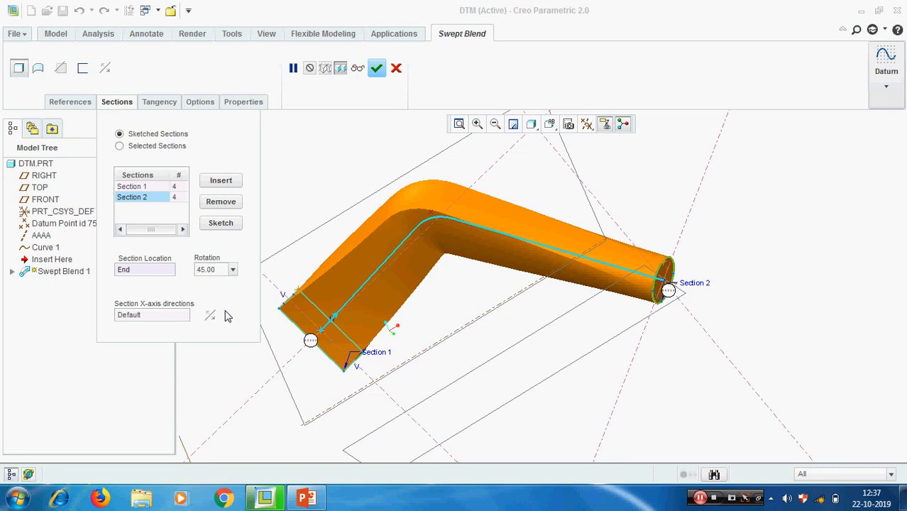
left_click(377, 68)
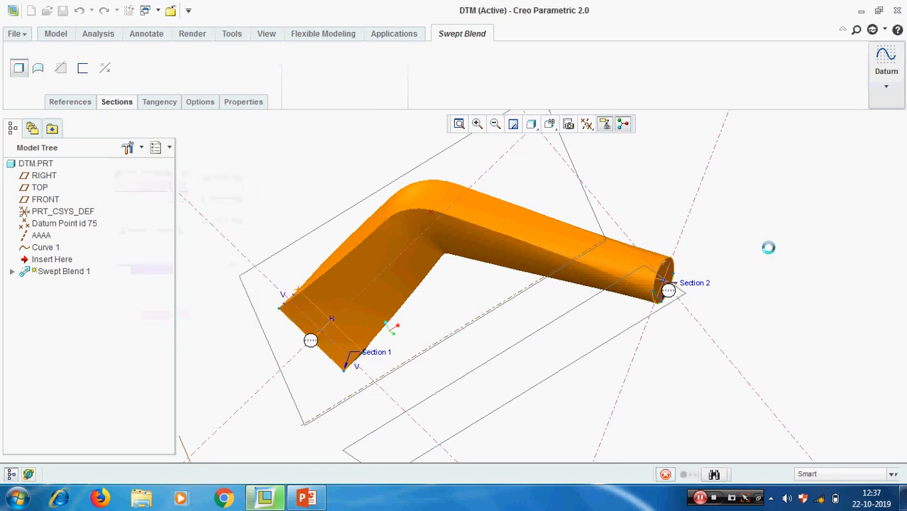
scroll(722, 277, "up", 3)
scroll(605, 260, "down", 2)
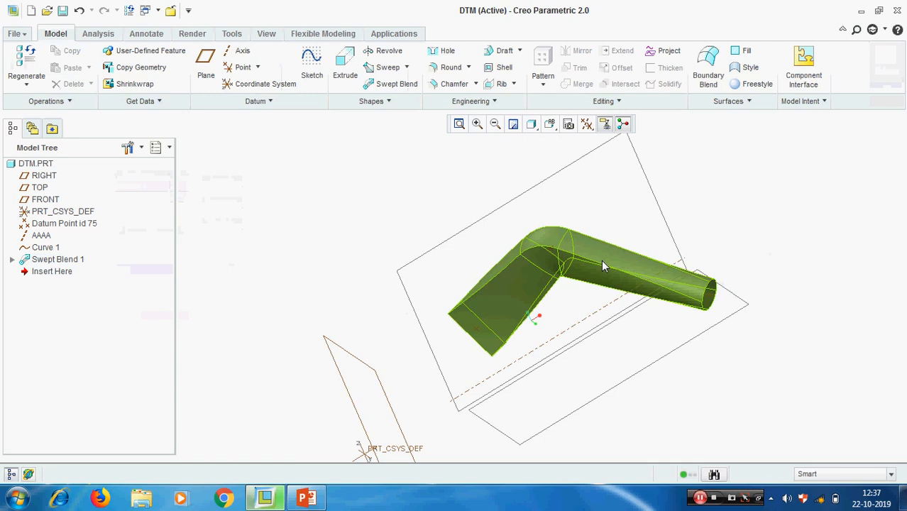
middle_click_drag(602, 261, 622, 229)
- Delete the Swept Blend 1 feature from the part
left_click(57, 261)
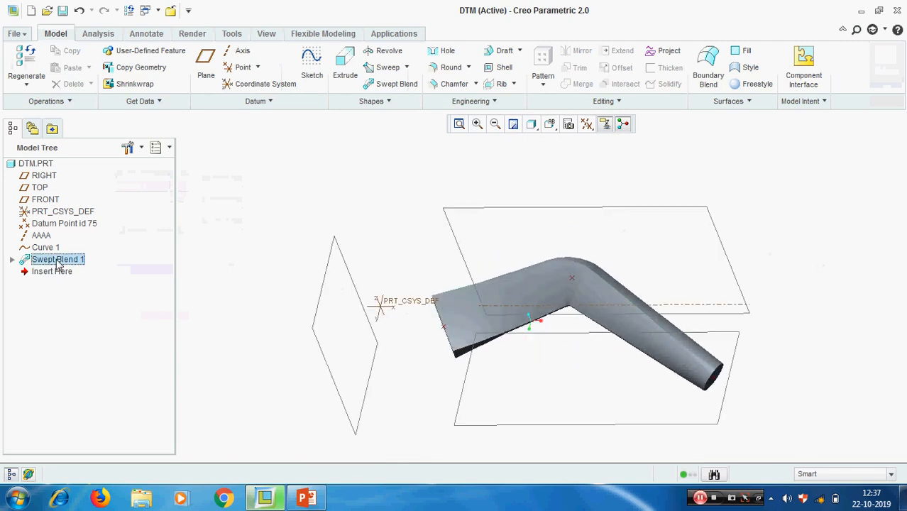
right_click(56, 260)
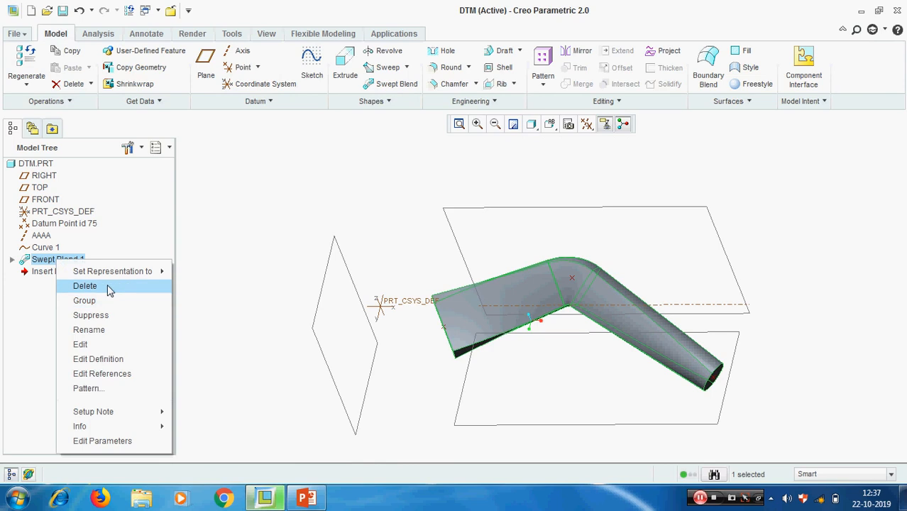
left_click(419, 263)
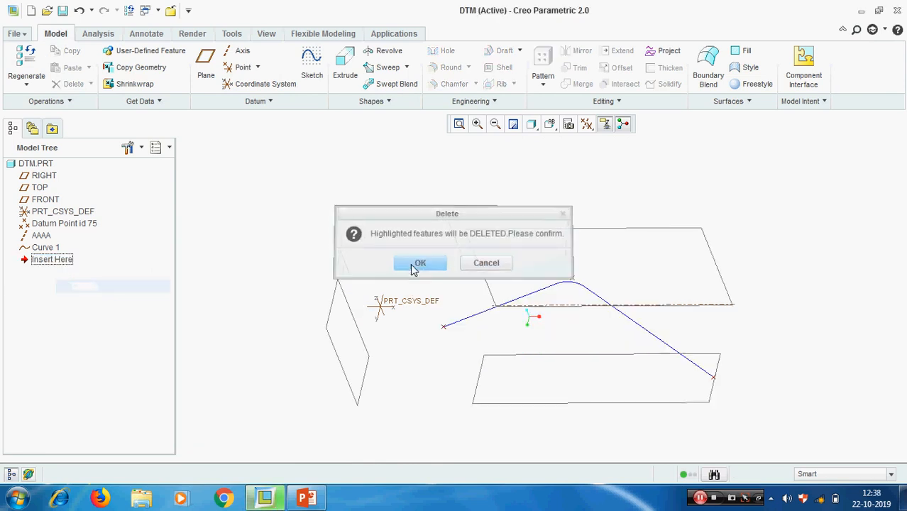
left_click(44, 247)
left_click(43, 236, "ctrl")
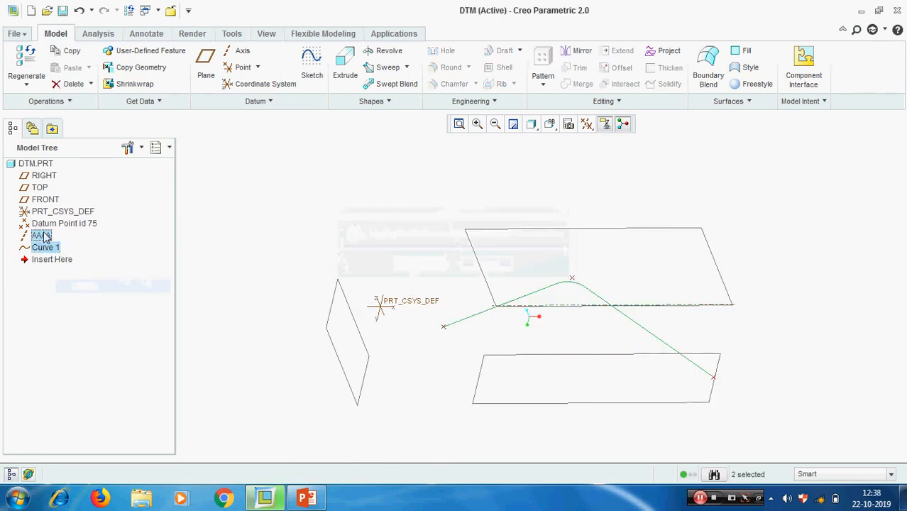
left_click(44, 224, "ctrl")
right_click(44, 227)
left_click(71, 253)
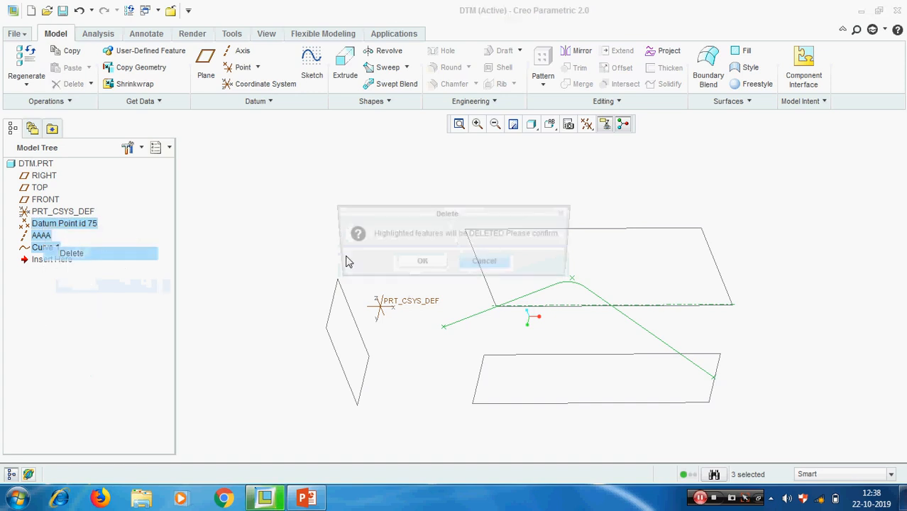
left_click(486, 263)
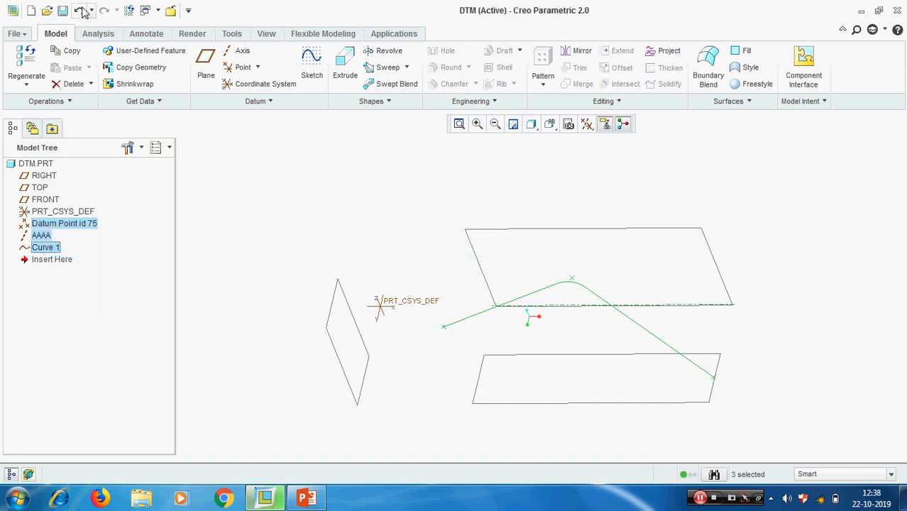
- Undo the deletion of the swept blend and look over the solid
left_click(79, 10)
scroll(836, 317, "down", 3)
middle_click_drag(825, 318, 811, 331)
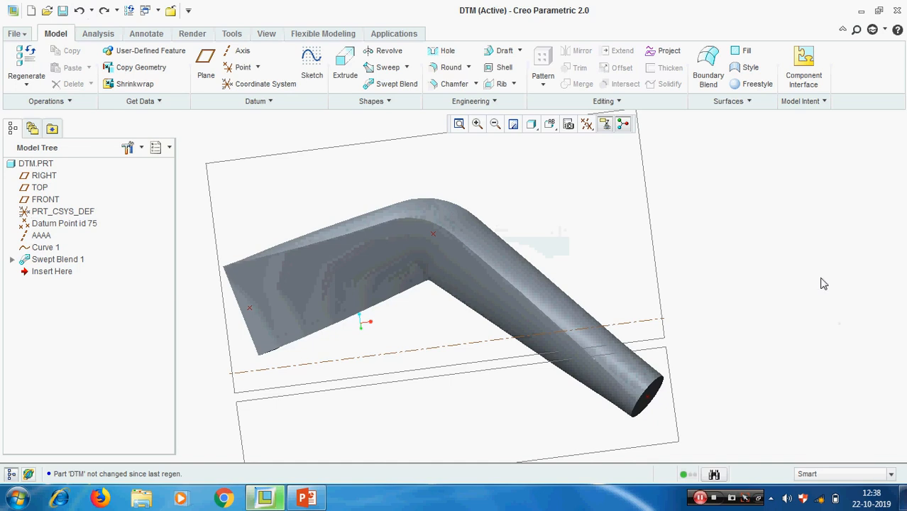
- Start a Round on the swept blend's upper longitudinal edge chain and set its radius to 5
left_click(449, 66)
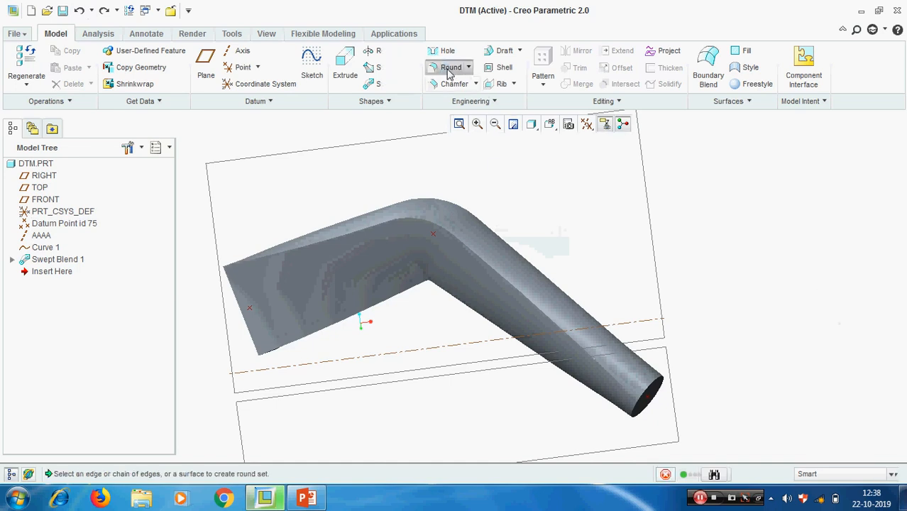
left_click(327, 244)
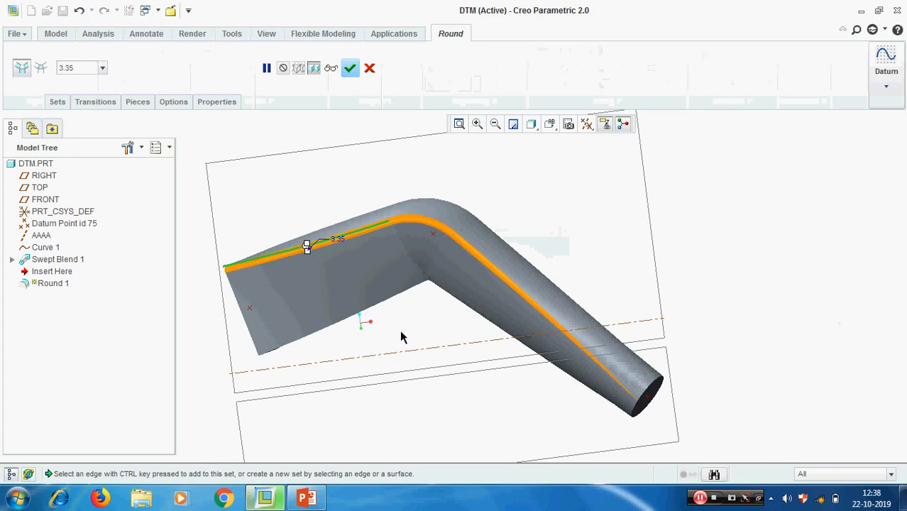
scroll(401, 337, "up", 2)
double_click(79, 68)
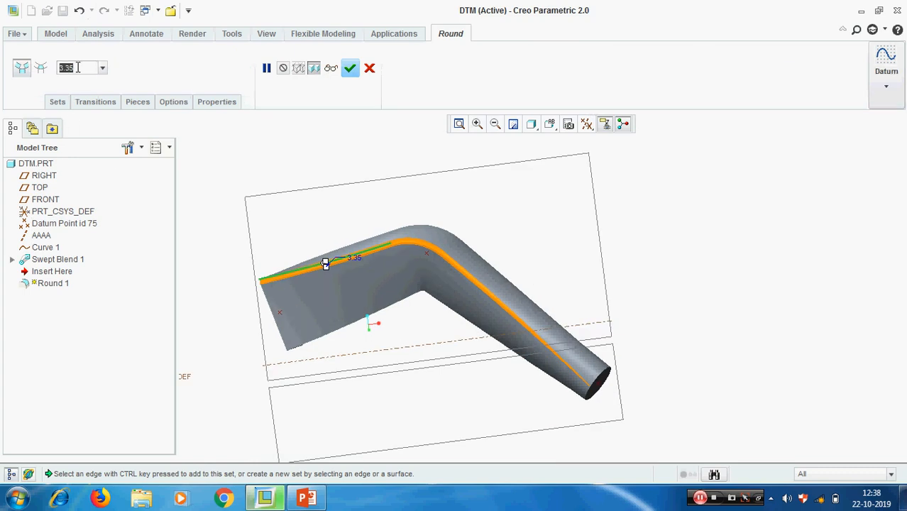
type("5")
key("Return")
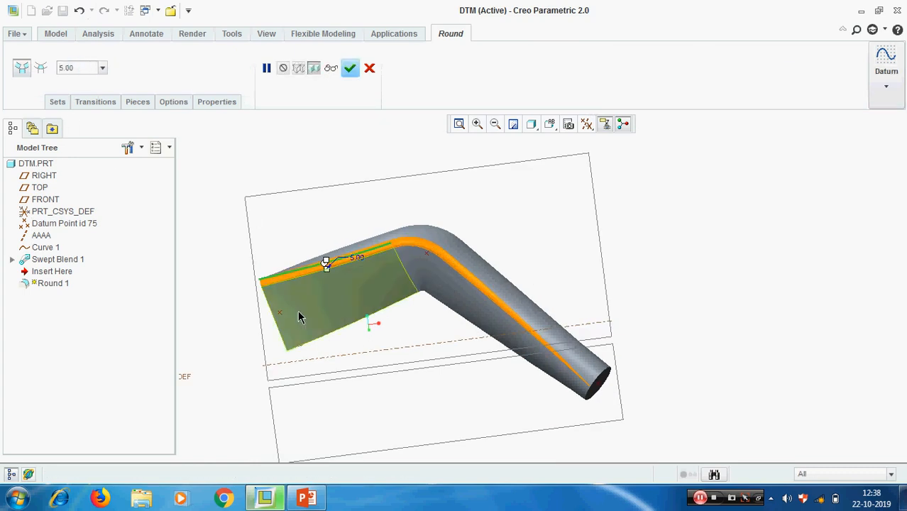
scroll(298, 316, "down", 5)
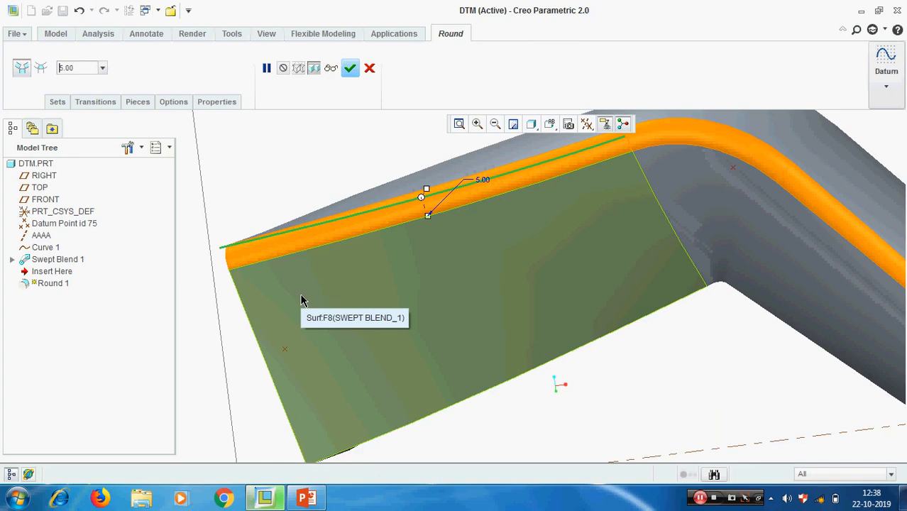
scroll(302, 300, "up", 5)
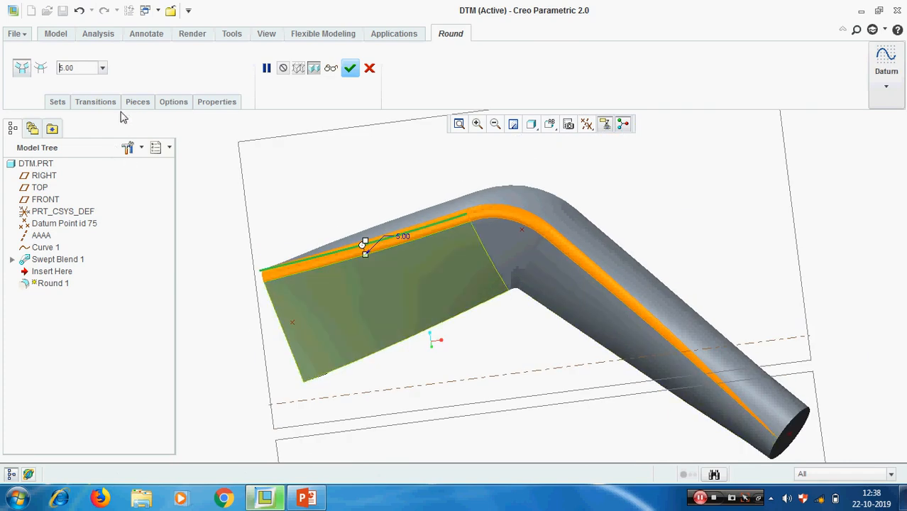
left_click(97, 102)
left_click(51, 103)
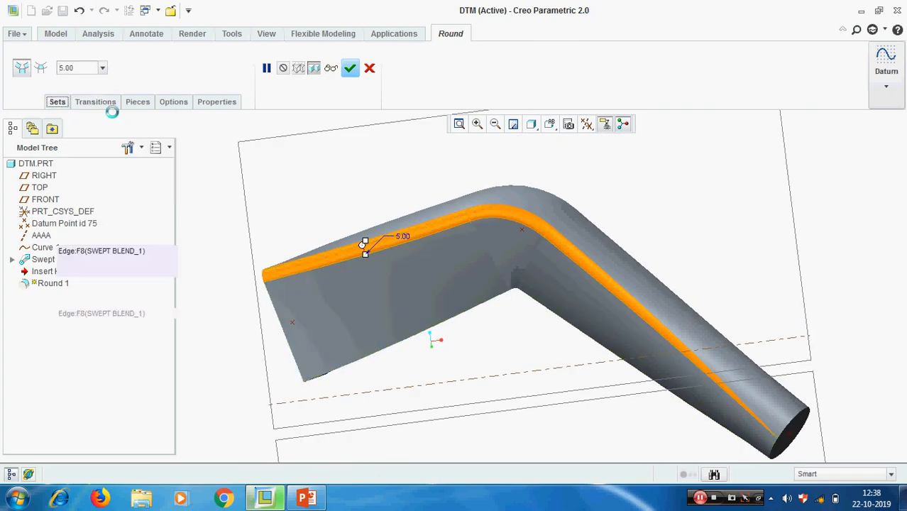
left_click(138, 103)
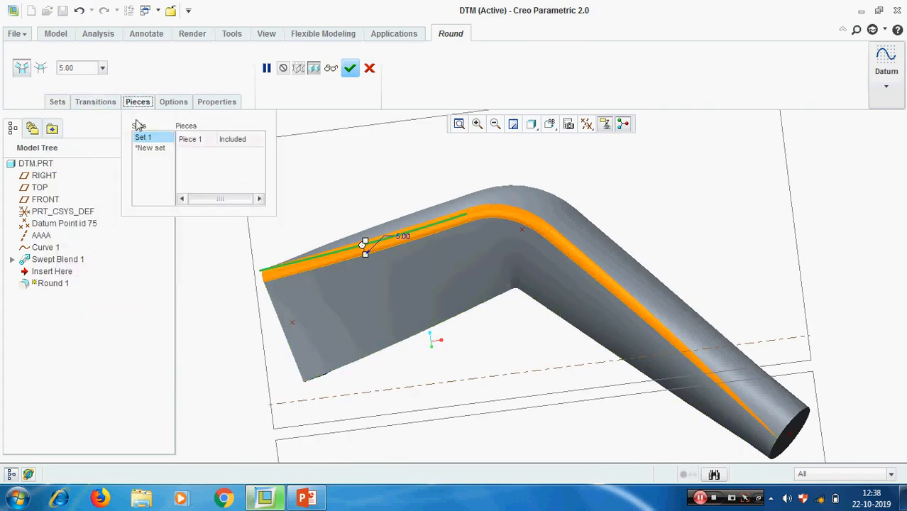
left_click(172, 103)
left_click(96, 103)
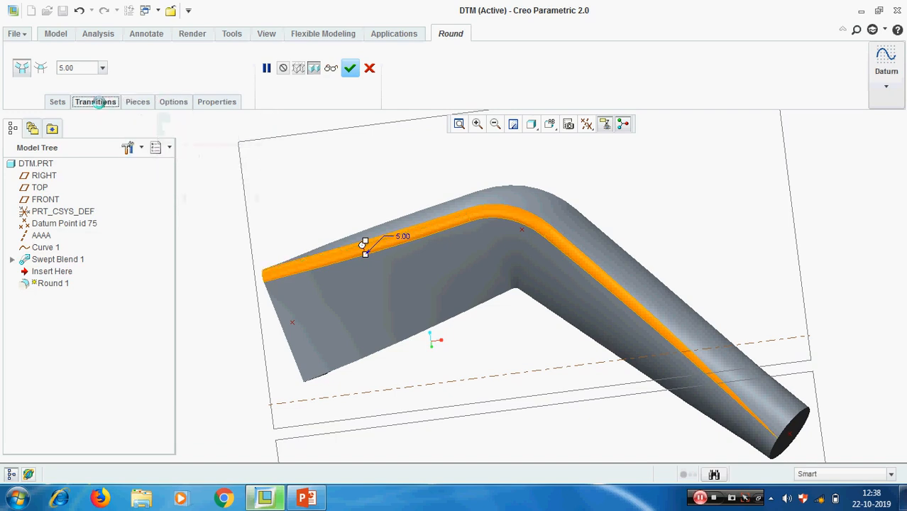
- Add a second radius to Set 1 of the round to make it a variable-radius round
left_click(57, 102)
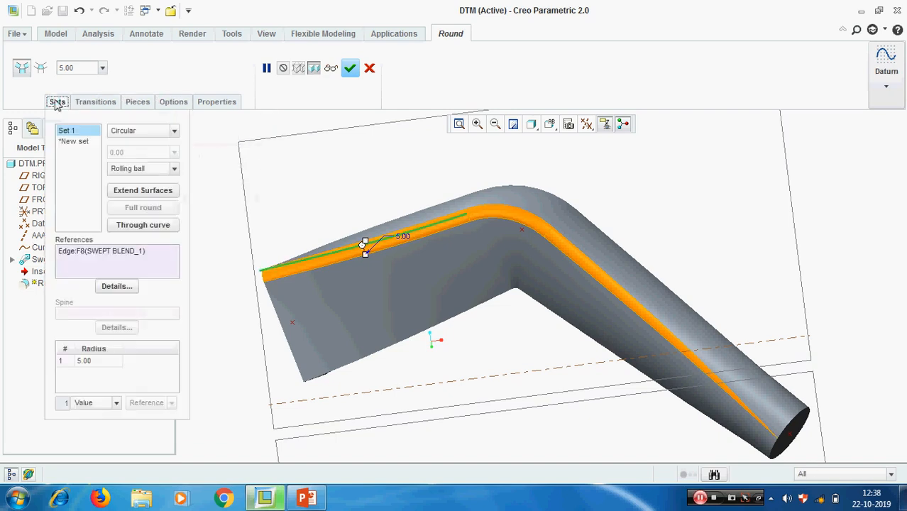
right_click(78, 380)
left_click(115, 387)
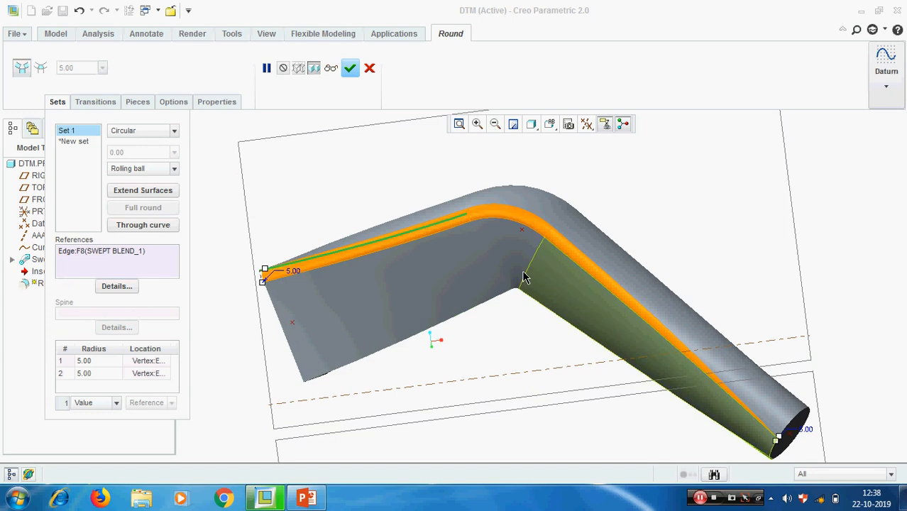
- Set the variable round's first radius, at the swept blend's wide end, to 25
scroll(689, 298, "up", 2)
scroll(497, 288, "down", 4)
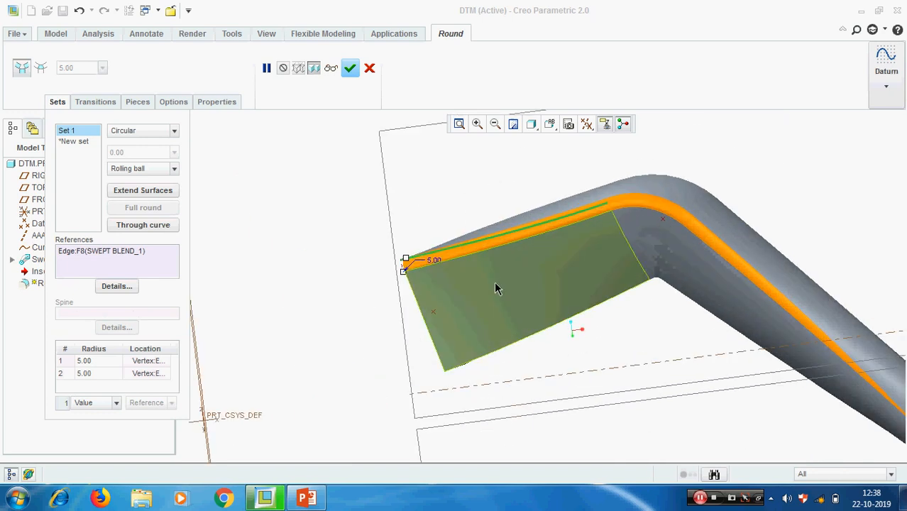
double_click(433, 260)
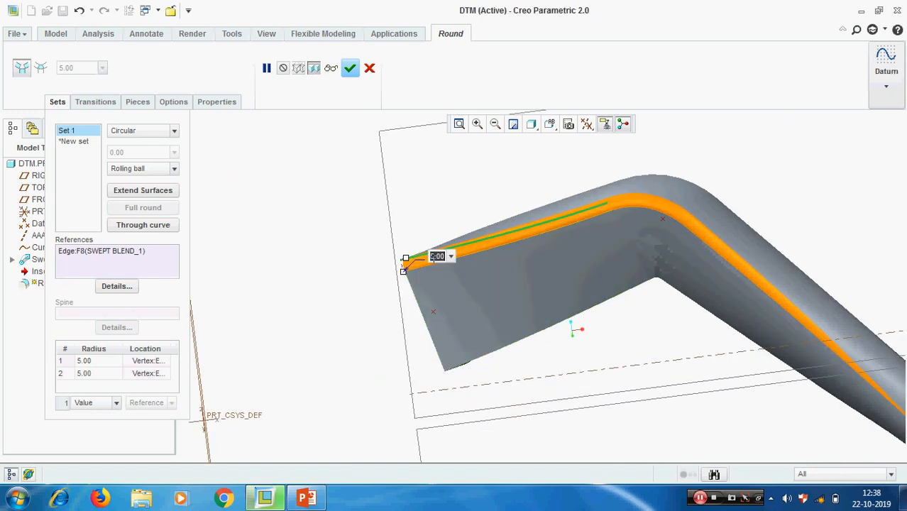
key("Return")
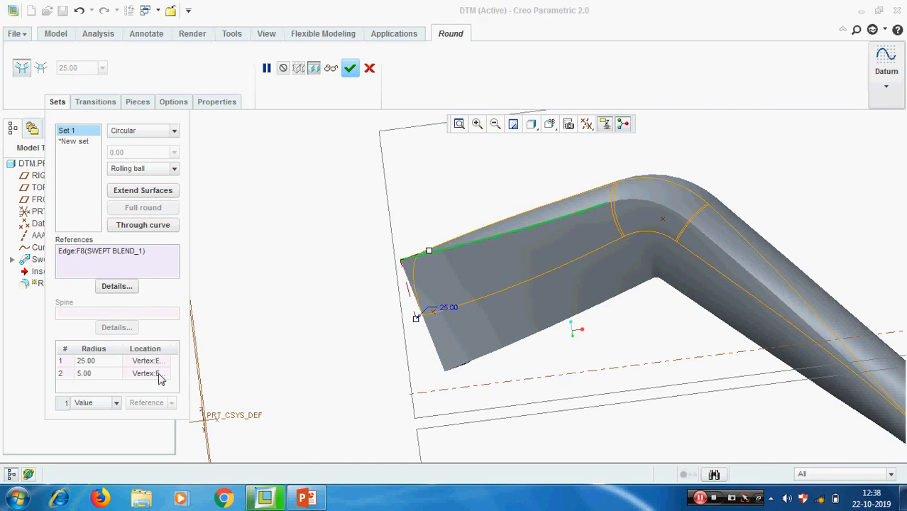
- Set radius 1 of the variable round, at the swept blend's wide end, to 15
left_click(99, 361)
type("15")
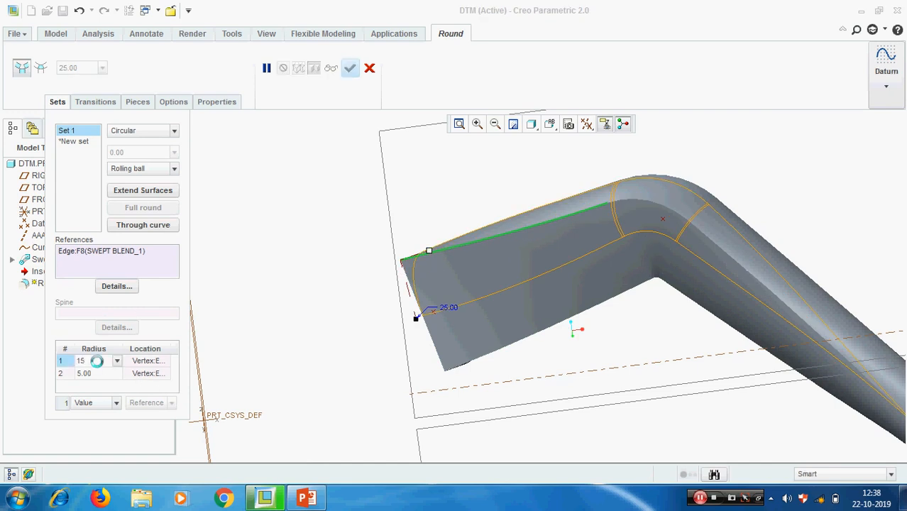
key("Return")
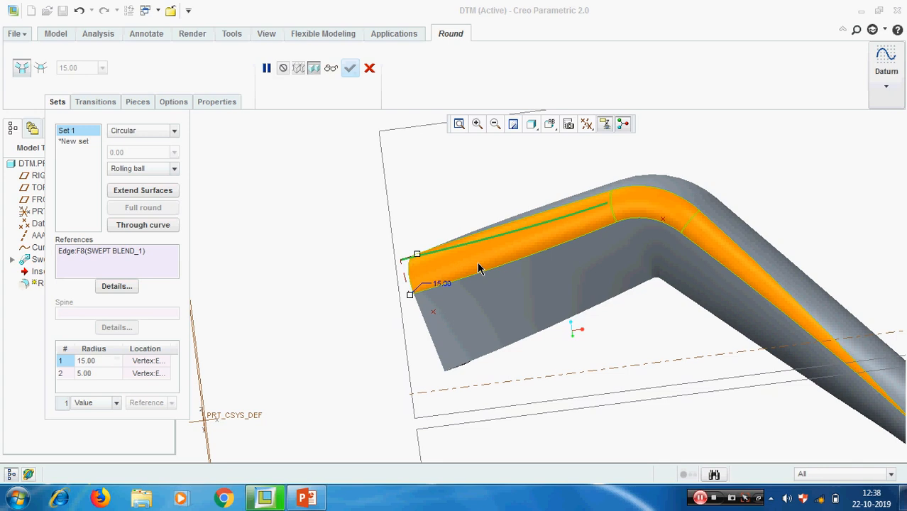
- Set radius 2 at the swept blend's circular end to 10, check the preview and complete the round
scroll(478, 271, "down", 3)
left_click(102, 373)
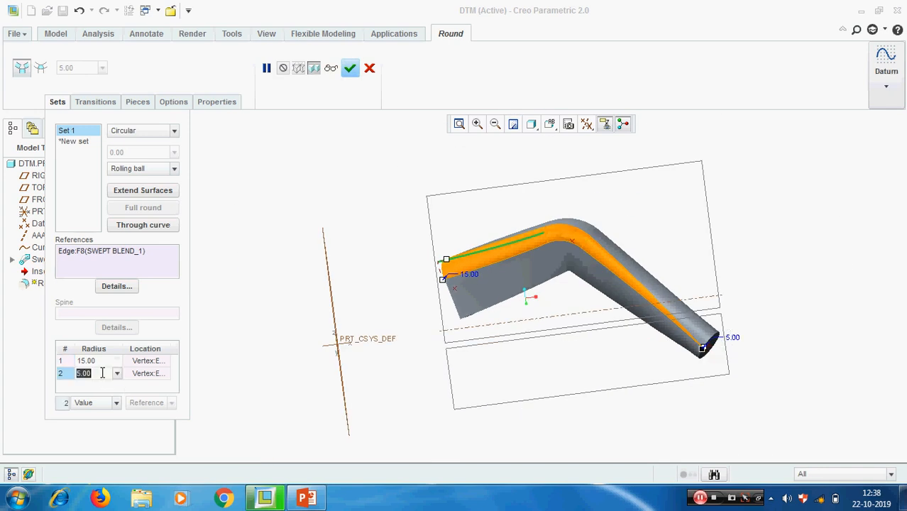
type("10")
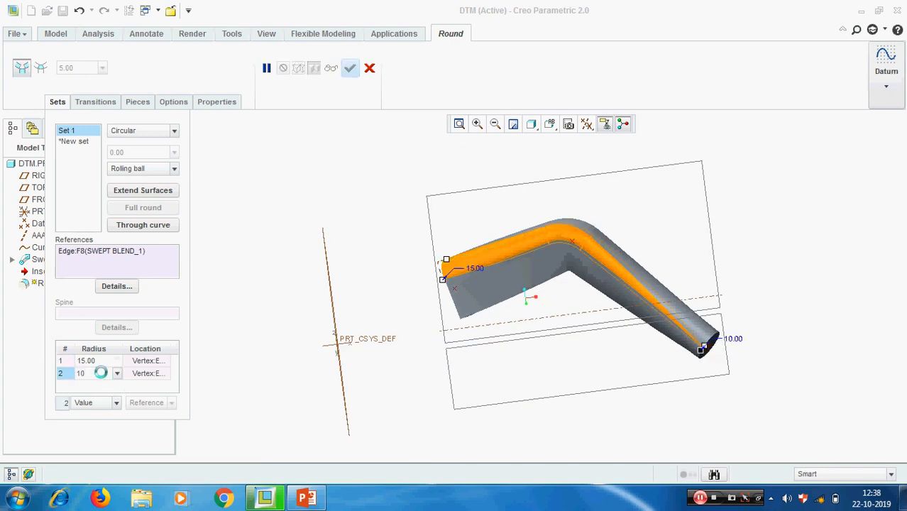
key("Return")
scroll(638, 321, "up", 1)
middle_click_drag(637, 321, 494, 347)
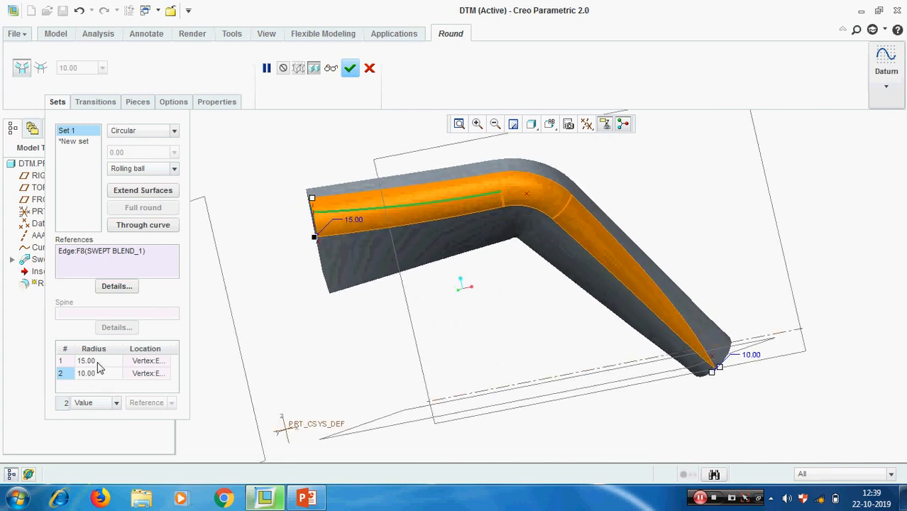
middle_click_drag(421, 271, 387, 278)
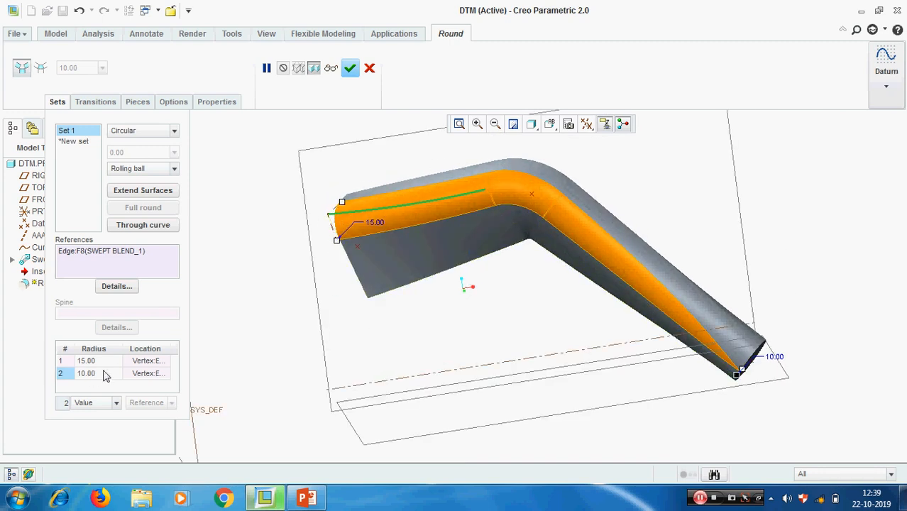
left_click(350, 68)
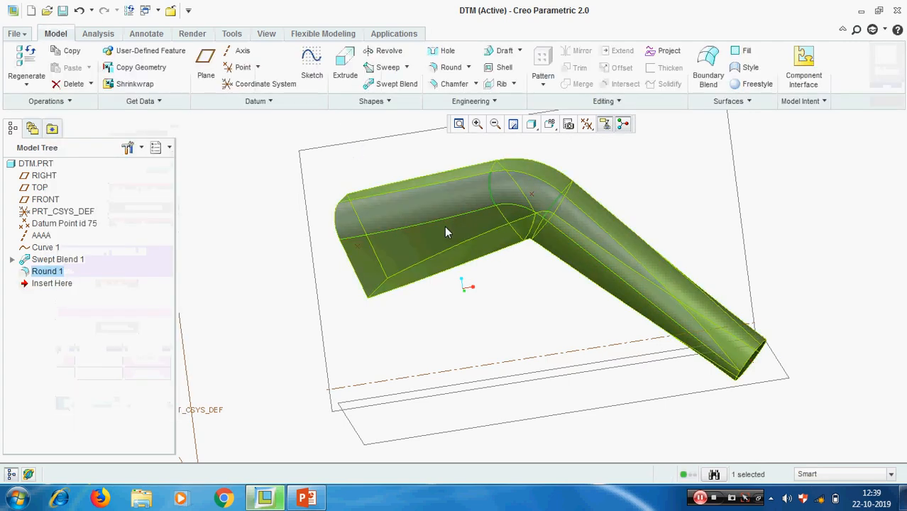
- Save the DTM part in its current folder and switch to PowerPoint
scroll(444, 227, "down", 3)
left_click(62, 12)
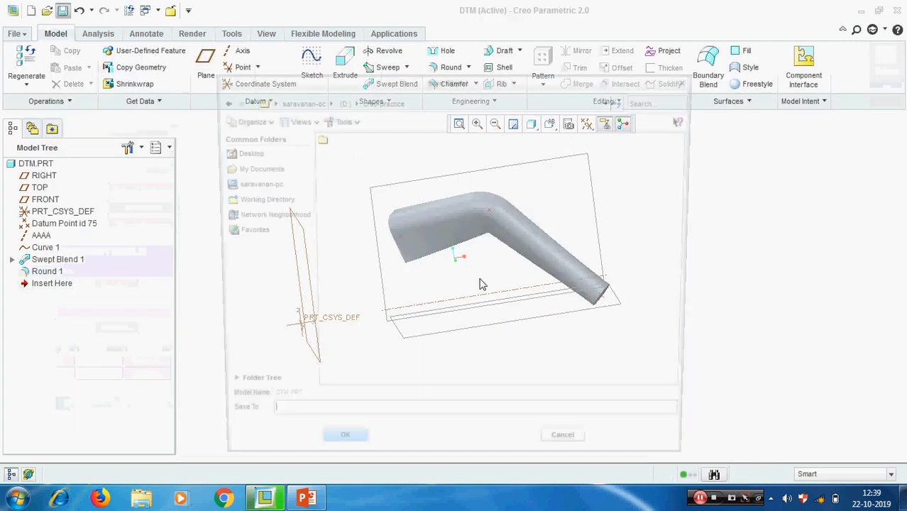
key("Return")
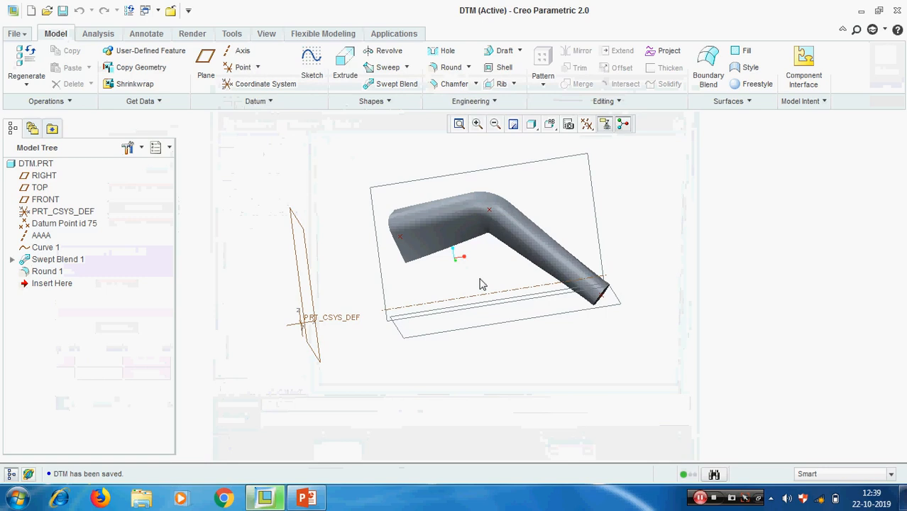
left_click(307, 500)
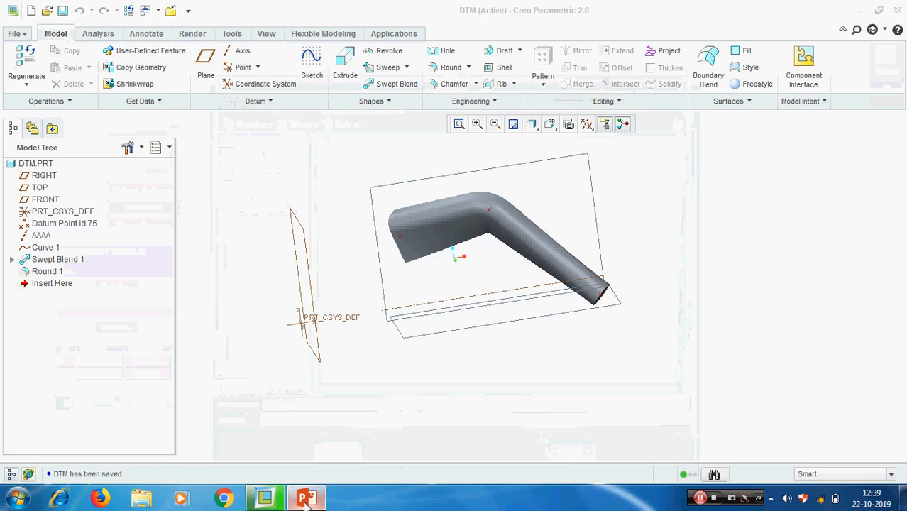